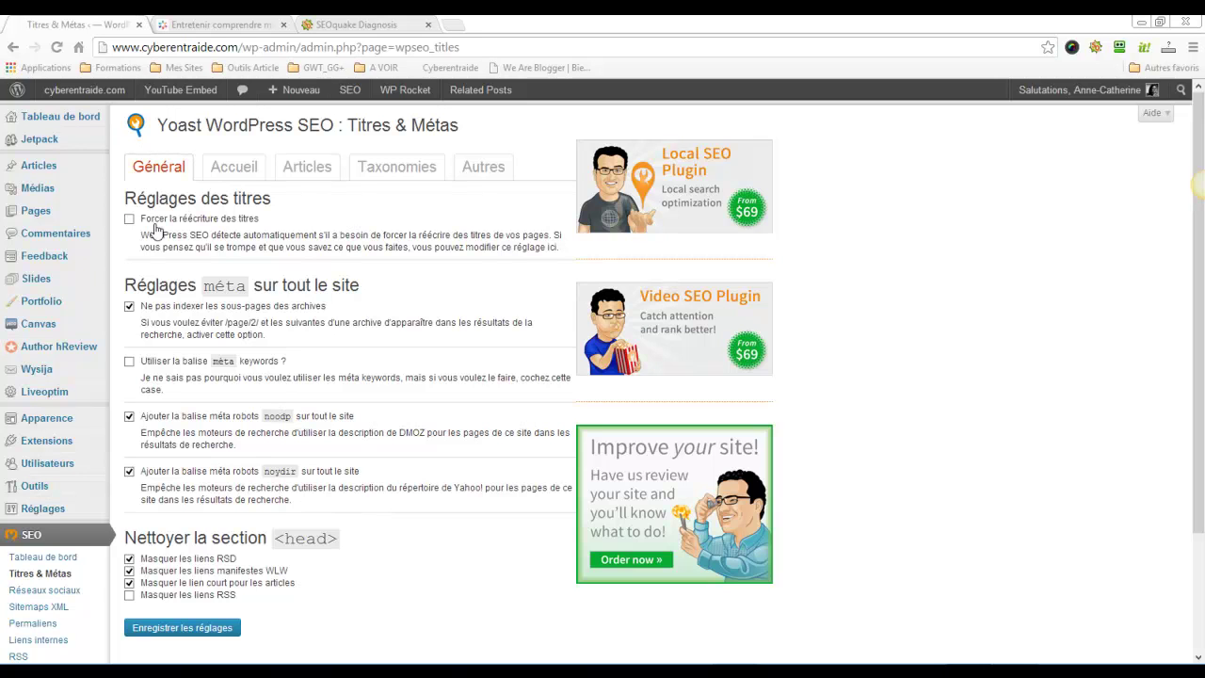
Review the Accueil, Articles, Taxonomies and Autres sections of the Yoast Titres & Métas settings.
left_click(227, 182)
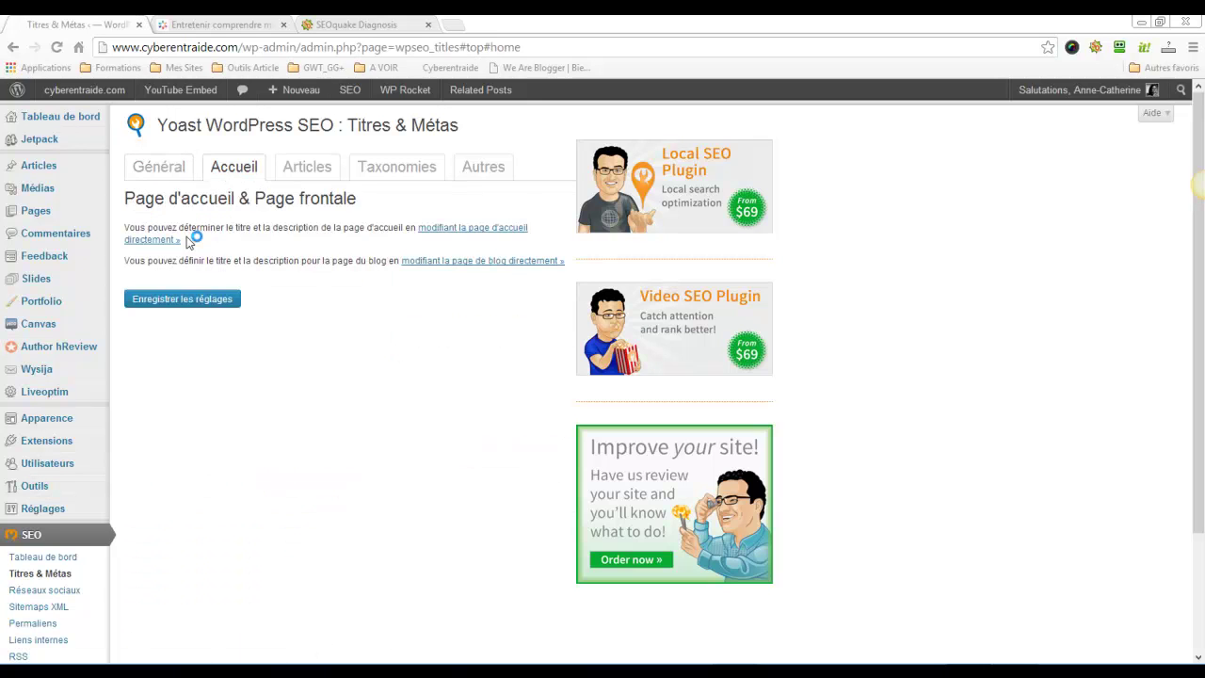
left_click(288, 166)
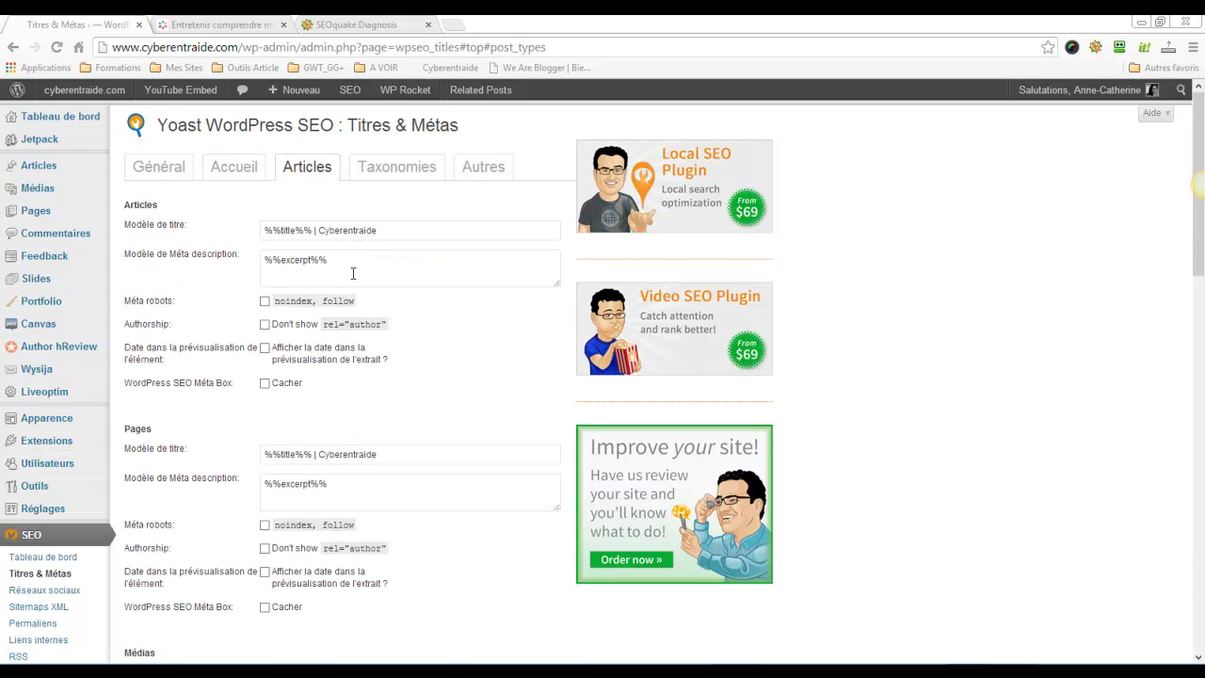
left_click(392, 171)
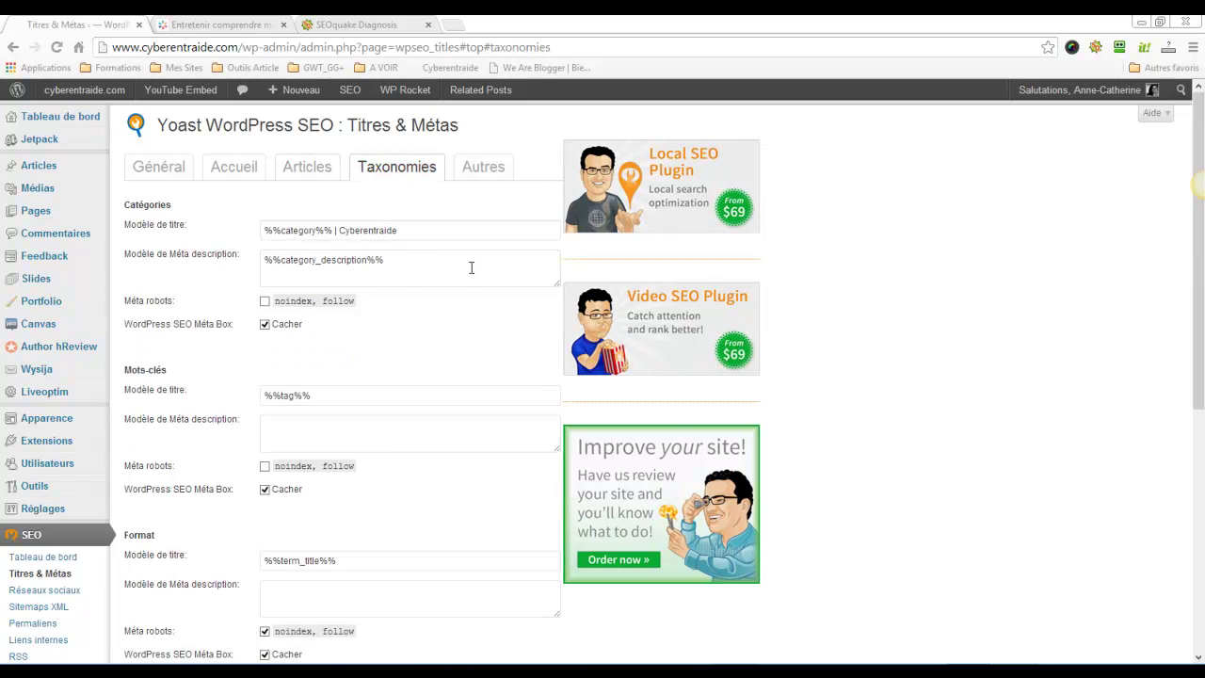
left_click(480, 170)
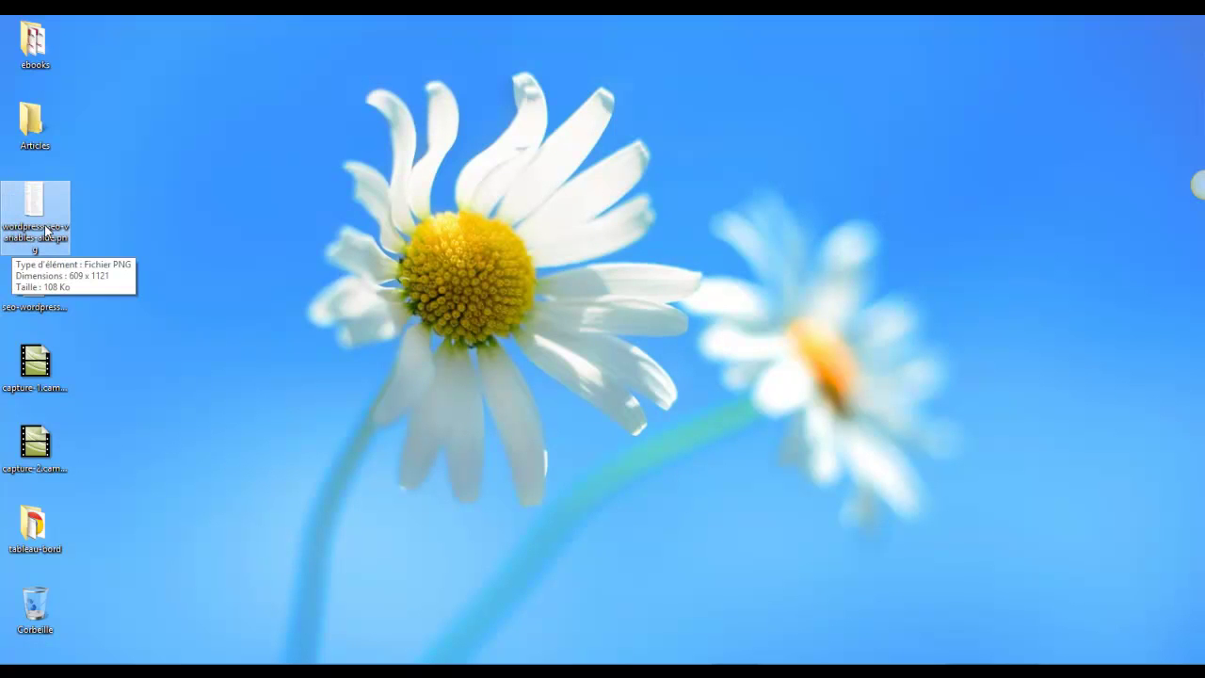
View the WordPress SEO variables image saved on the desktop, then return to the Titres & Métas settings in the browser.
double_click(52, 229)
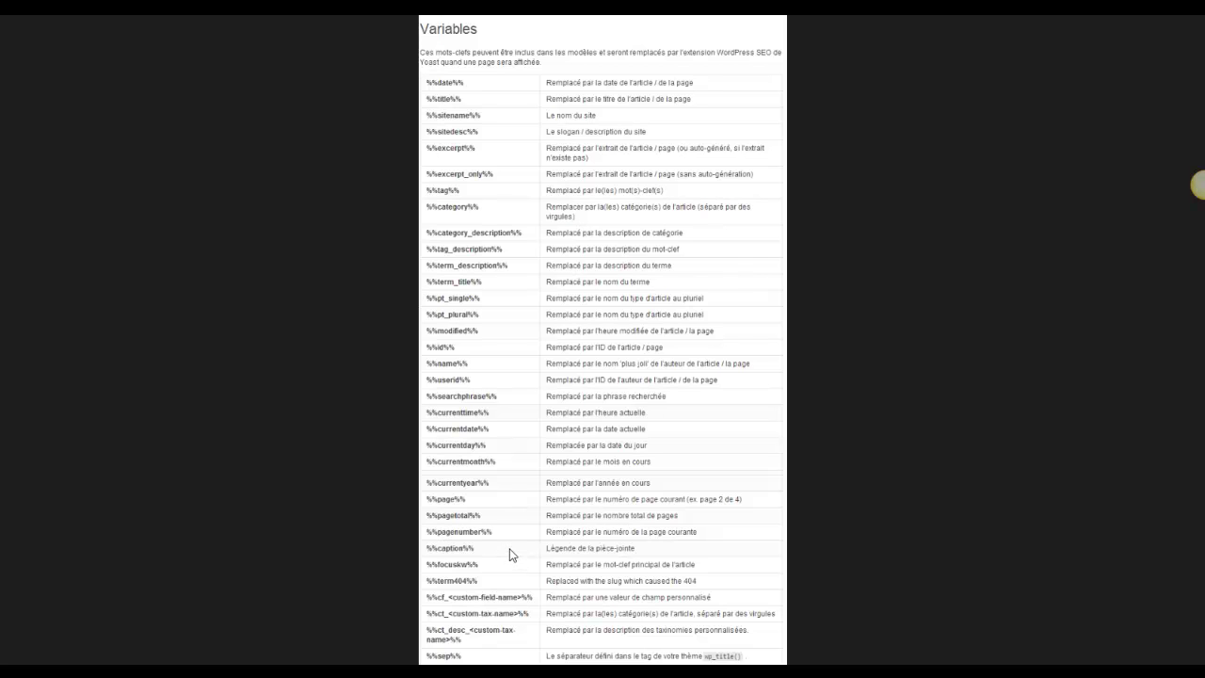
key("super")
left_click(193, 217)
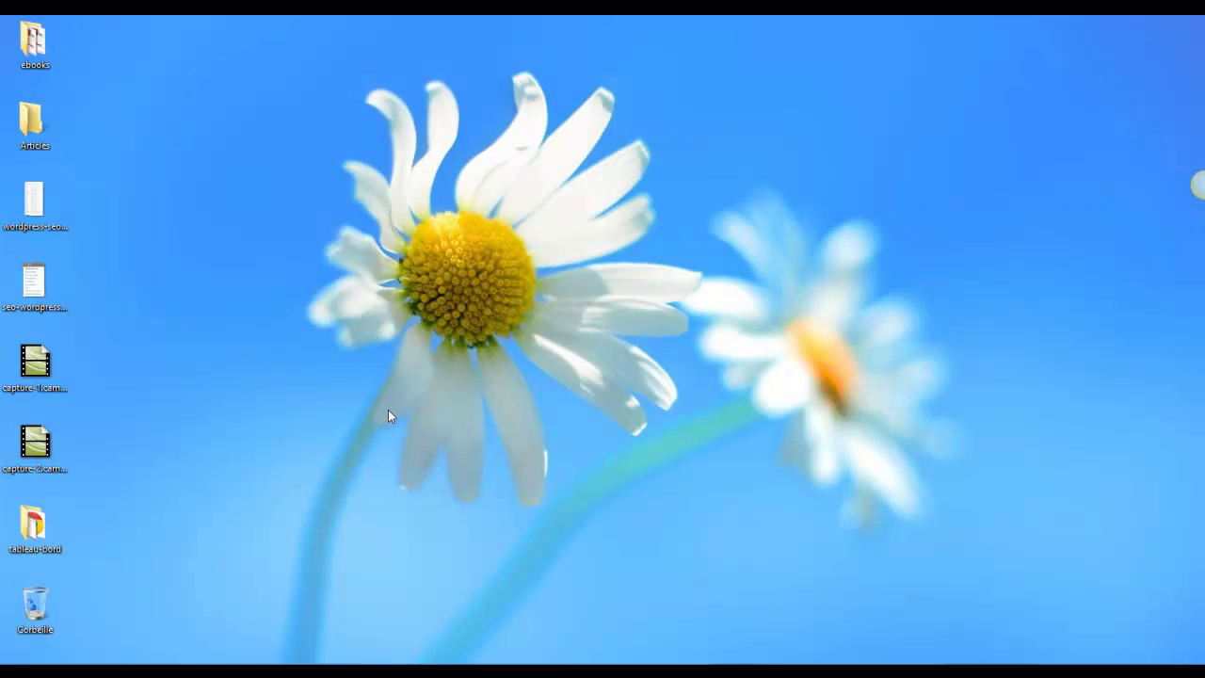
left_click(958, 650)
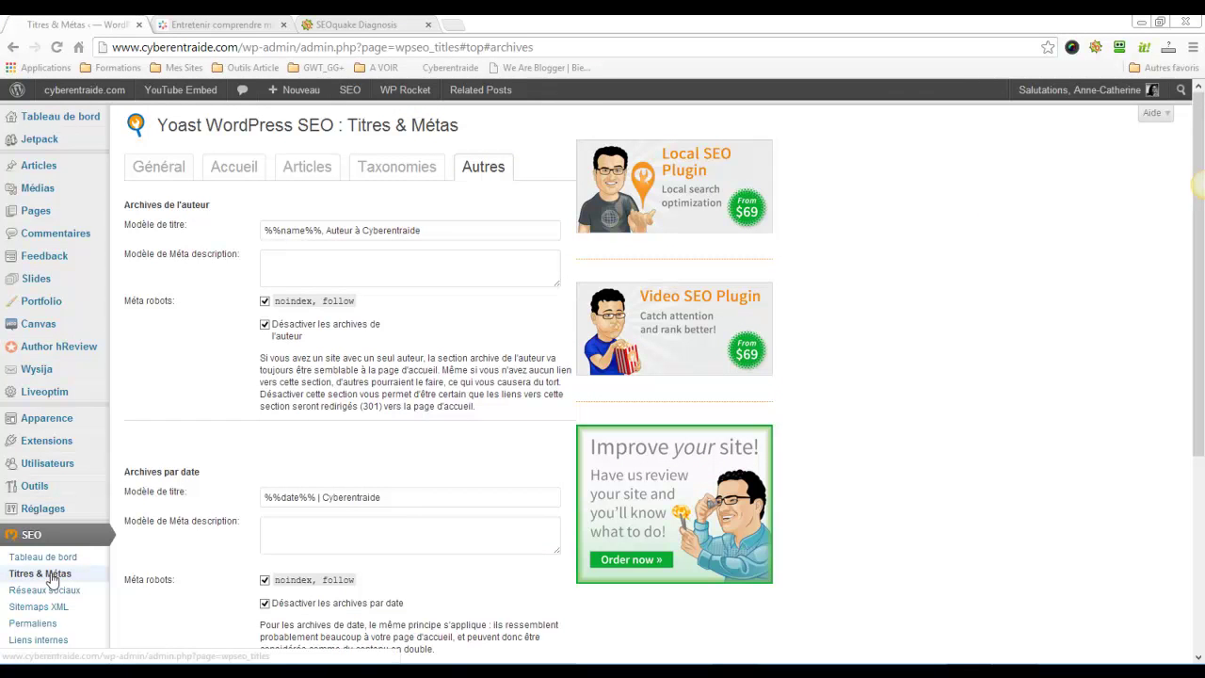
Review the Général title and meta settings, then show the Accueil settings for the home page.
left_click(246, 172)
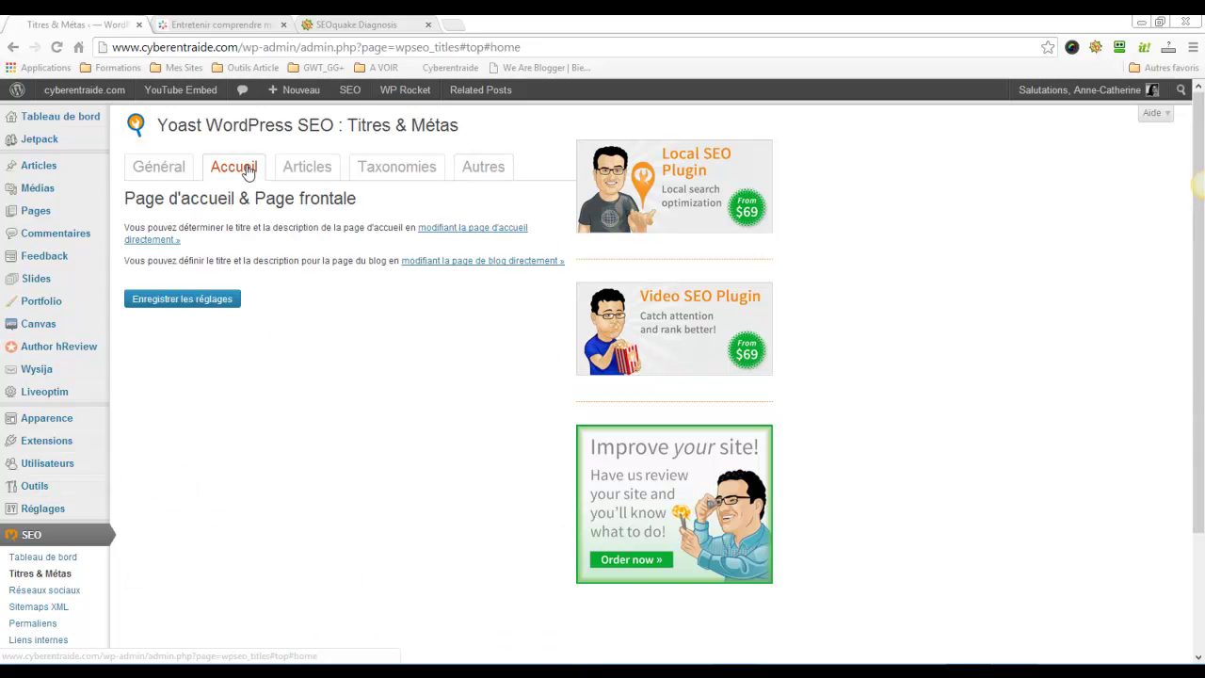
left_click(170, 173)
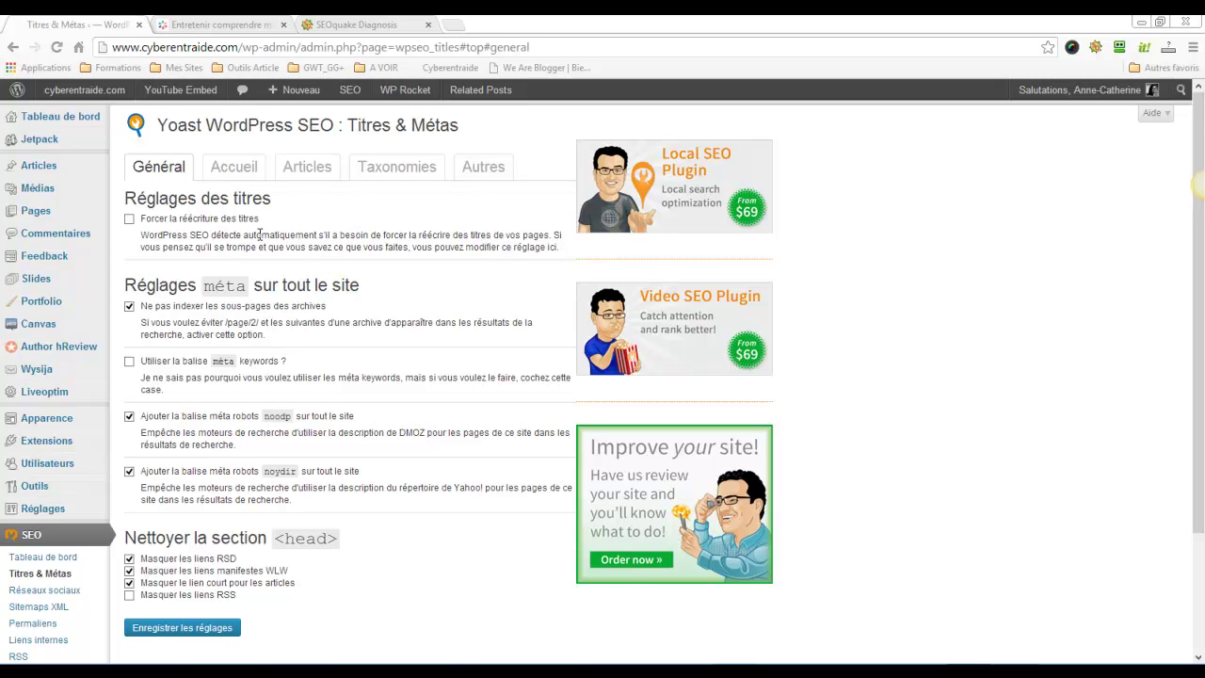
left_click(246, 179)
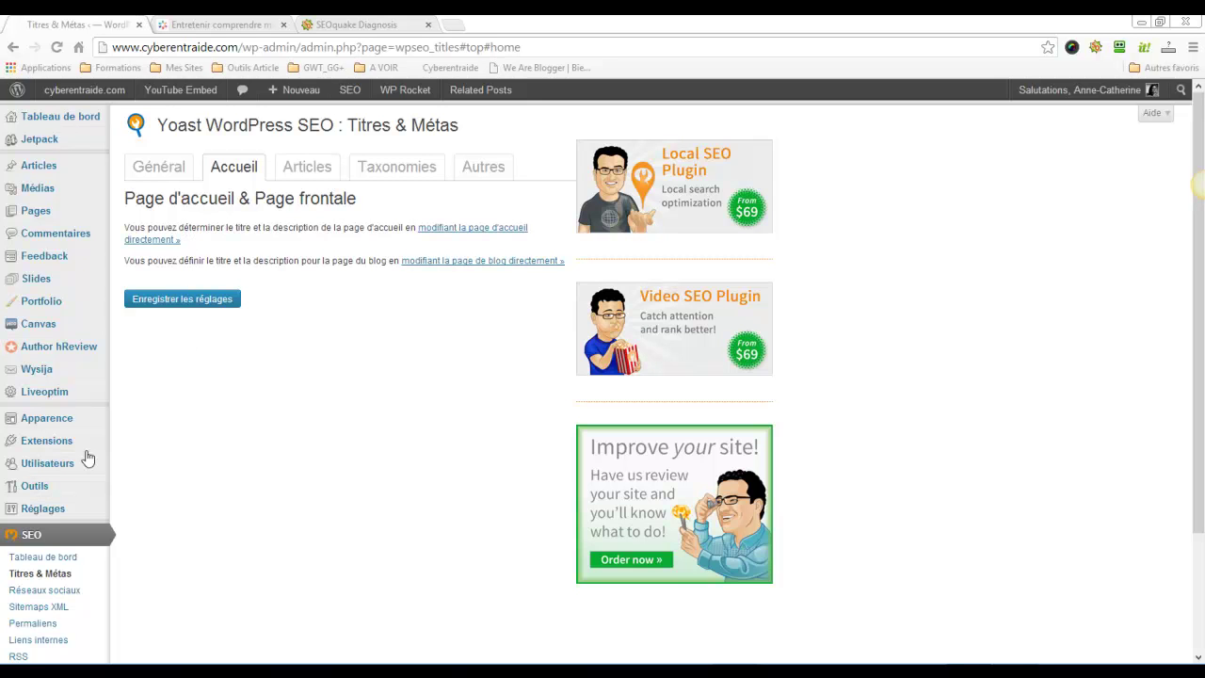
Open WordPress's general settings and check the Titre du site and Slogan fields.
mouse_move(50, 514)
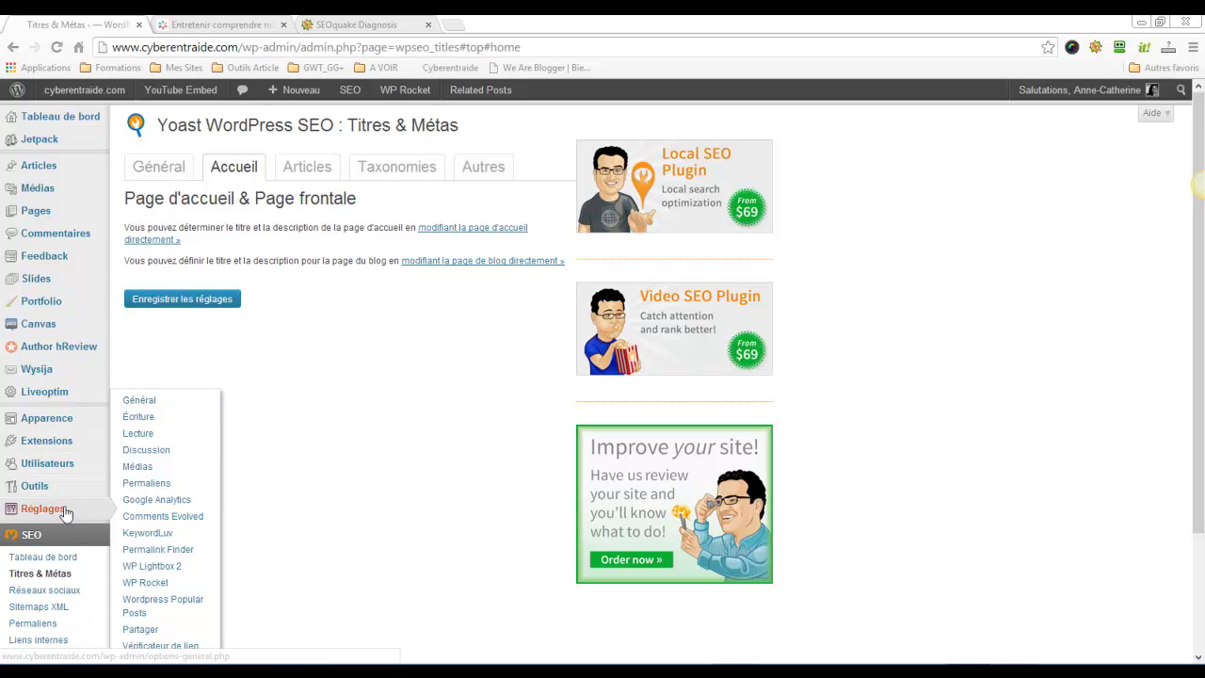
left_click(138, 399)
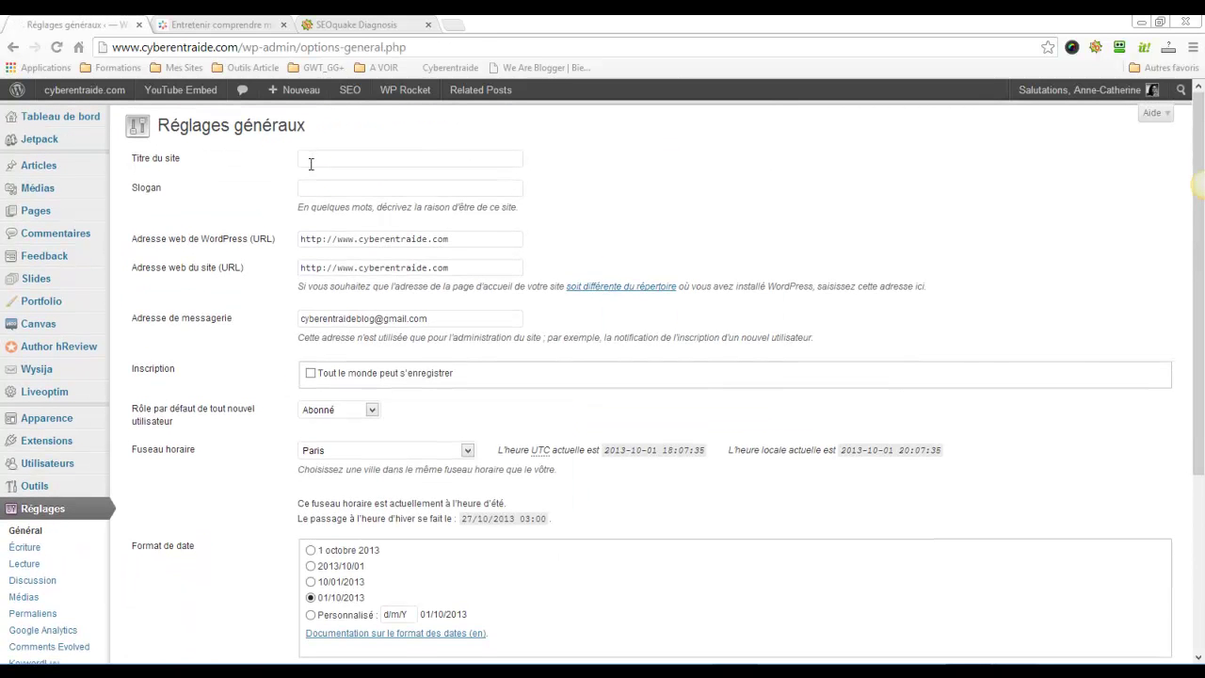
left_click(320, 157)
left_click(337, 190)
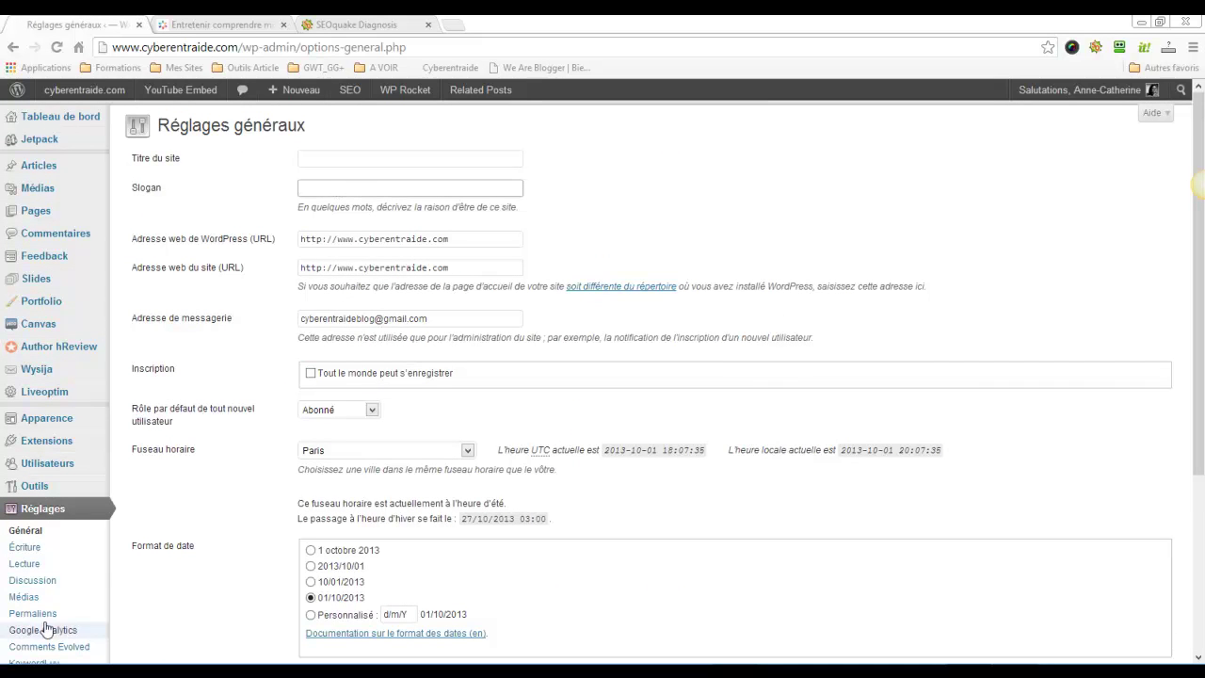
Return to Yoast's Titres & Métas settings and show the Accueil section.
scroll(50, 550, "down", 3)
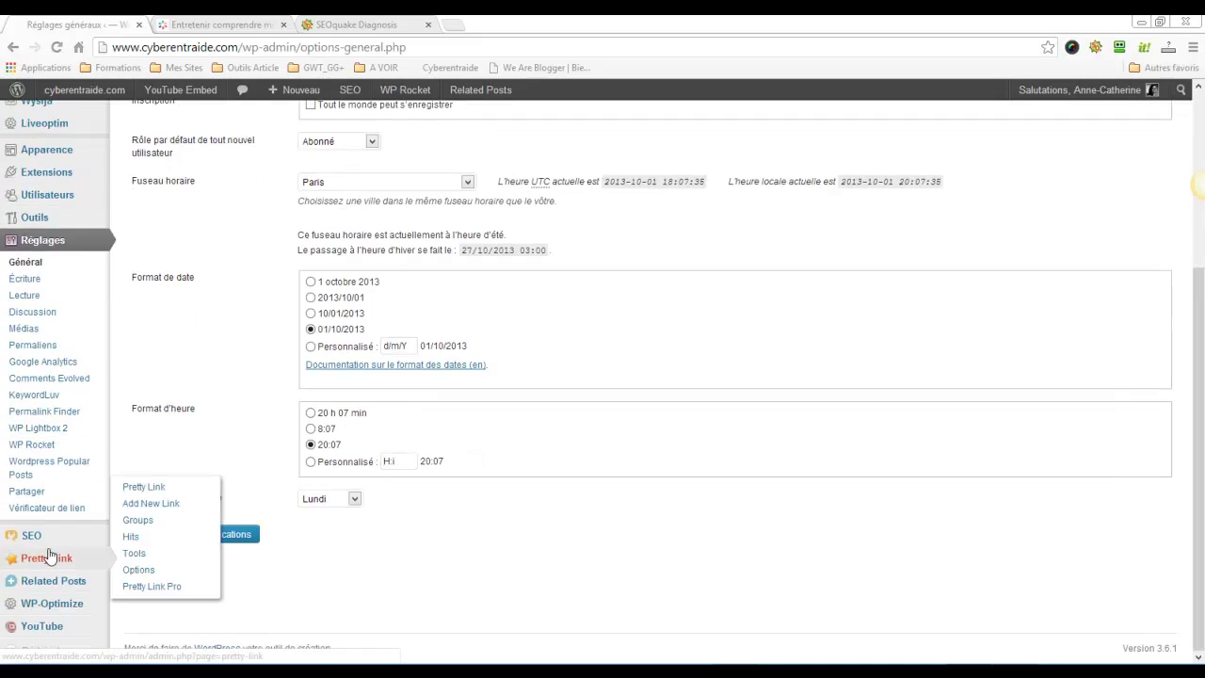
mouse_move(97, 528)
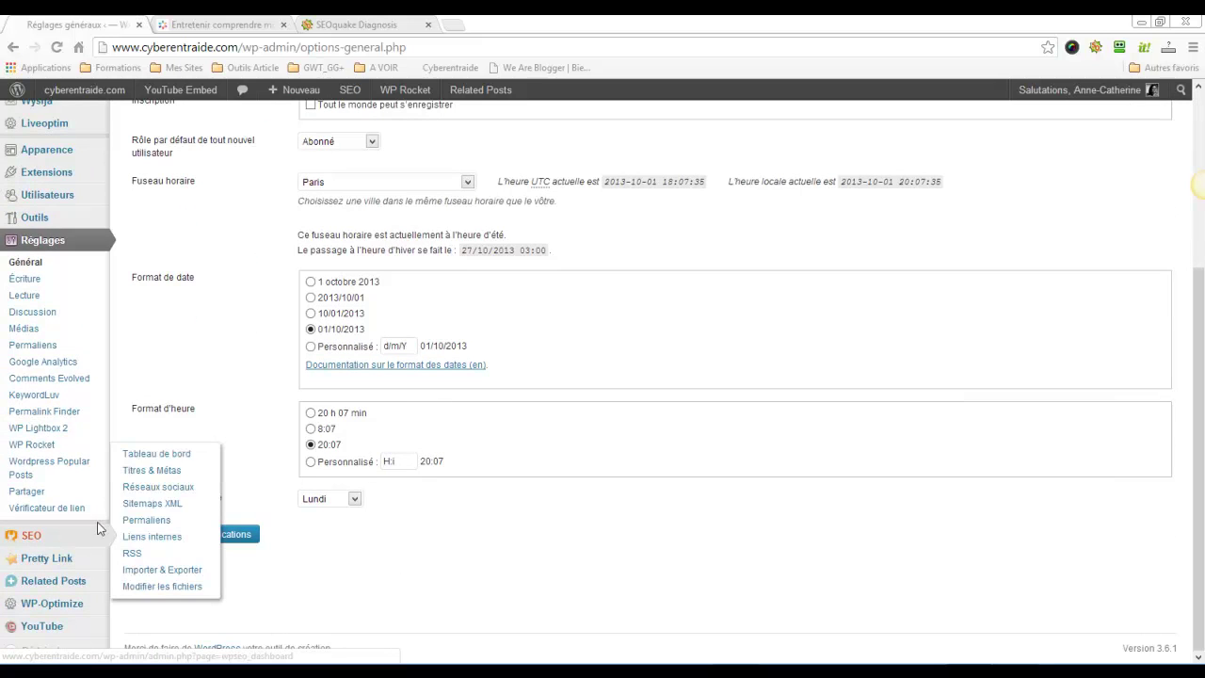
left_click(162, 471)
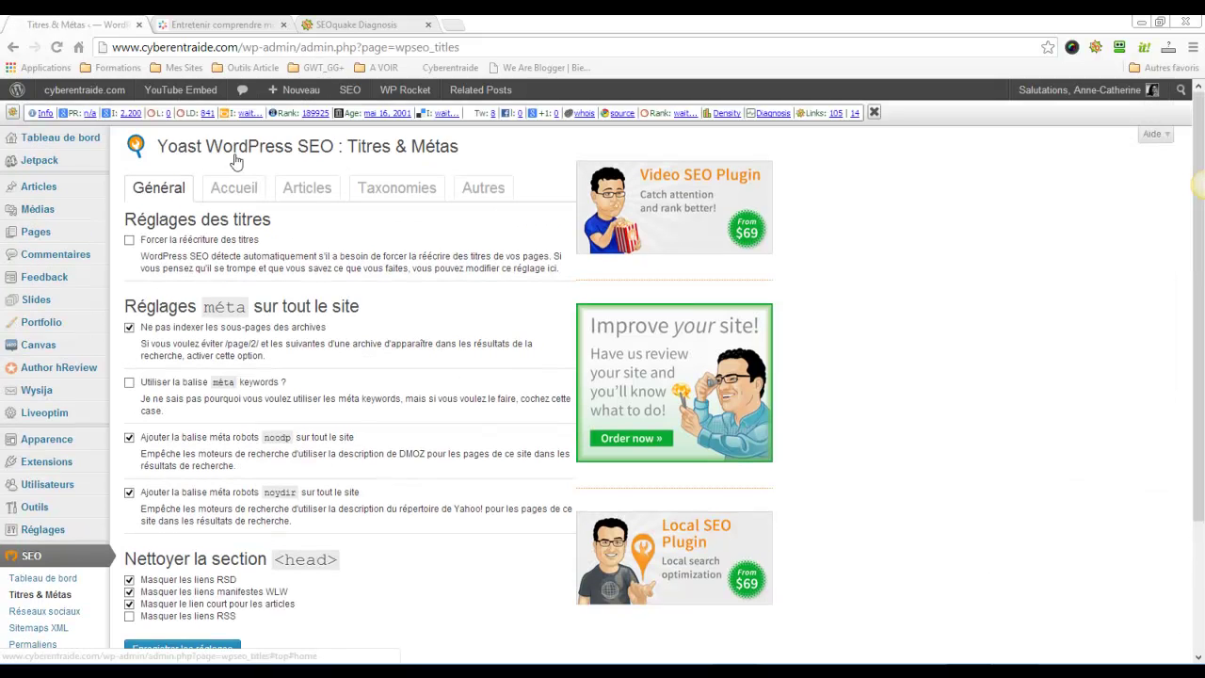
left_click(235, 167)
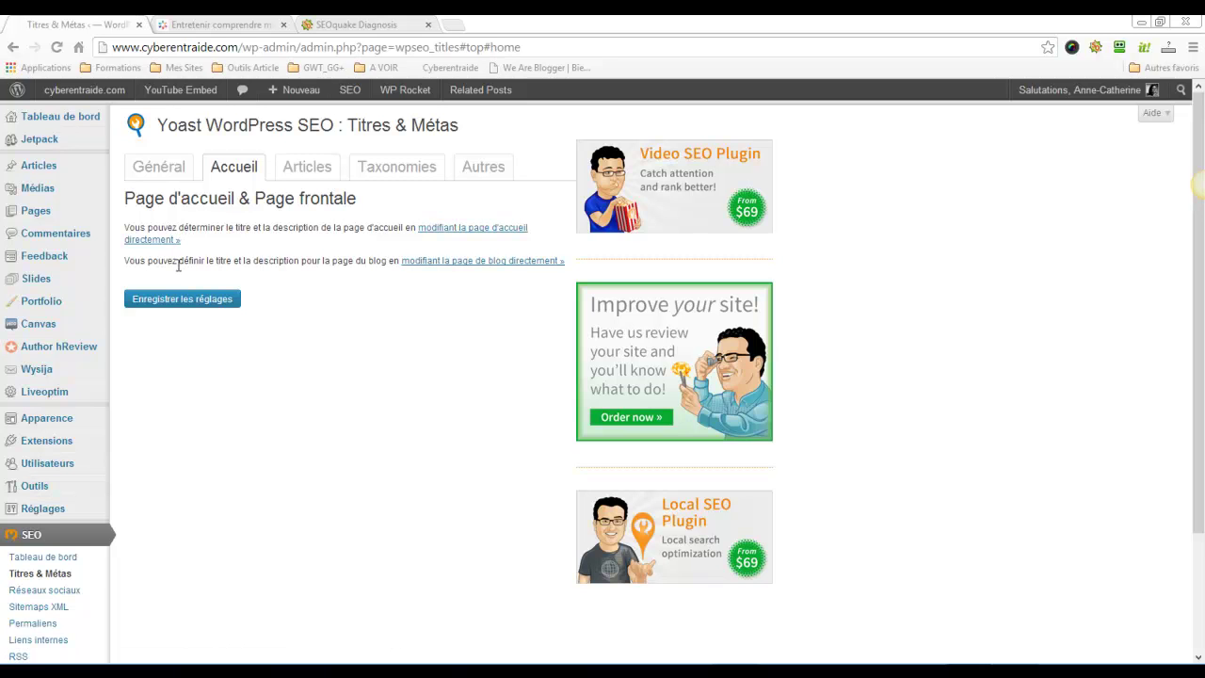
Open the blog's public home page and look through its list of articles.
mouse_move(53, 327)
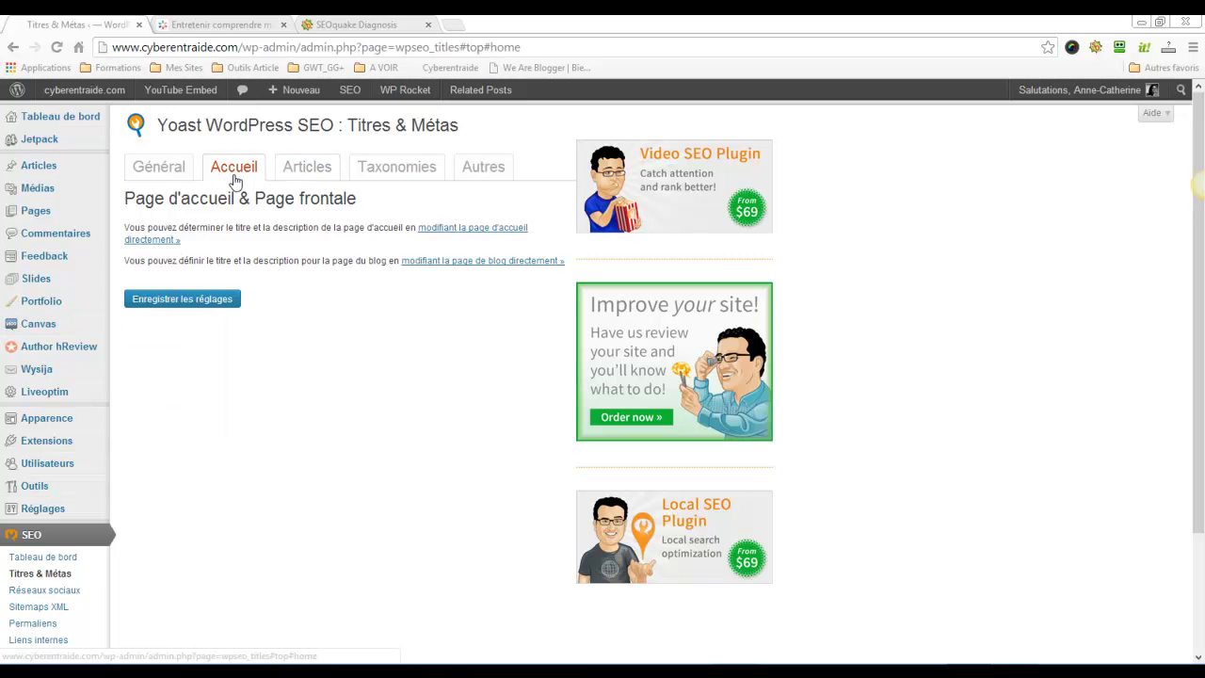
left_click(222, 25)
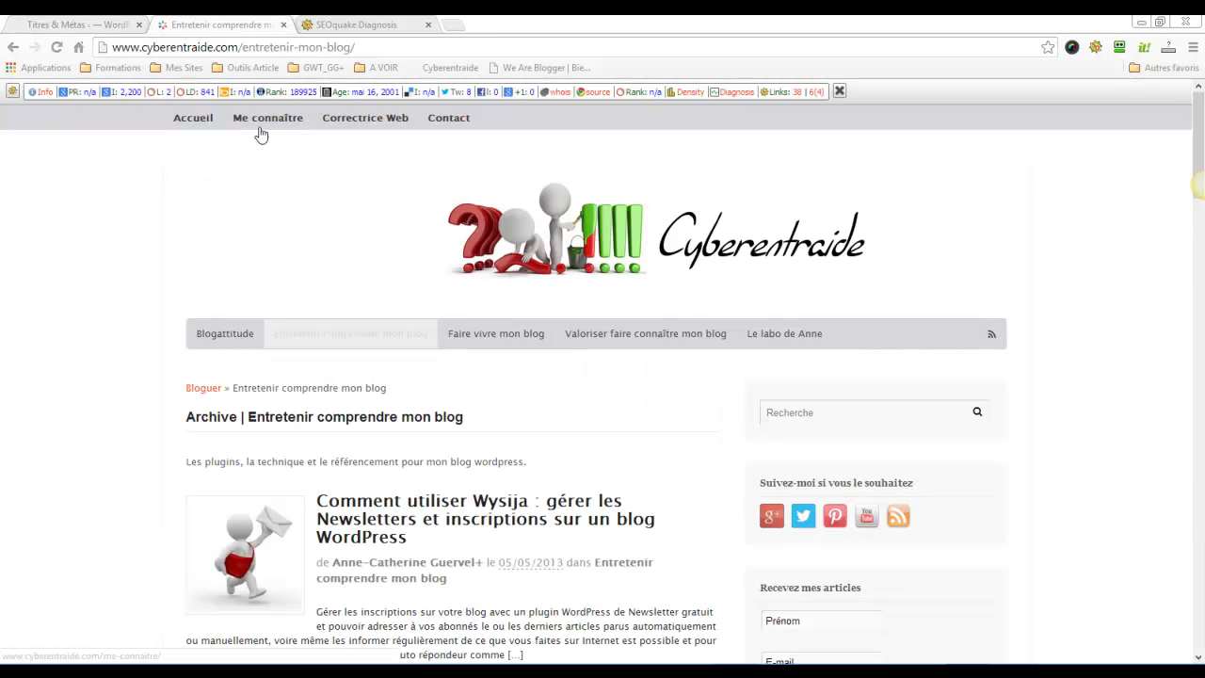
left_click(208, 128)
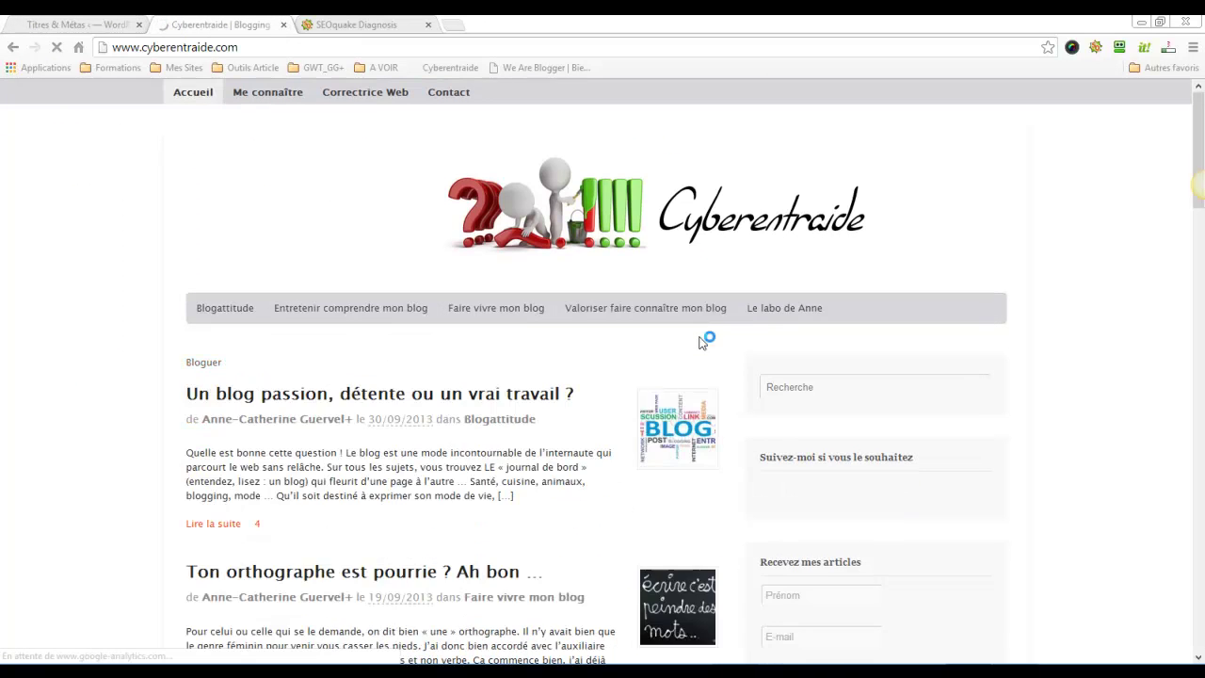
scroll(702, 342, "down", 2)
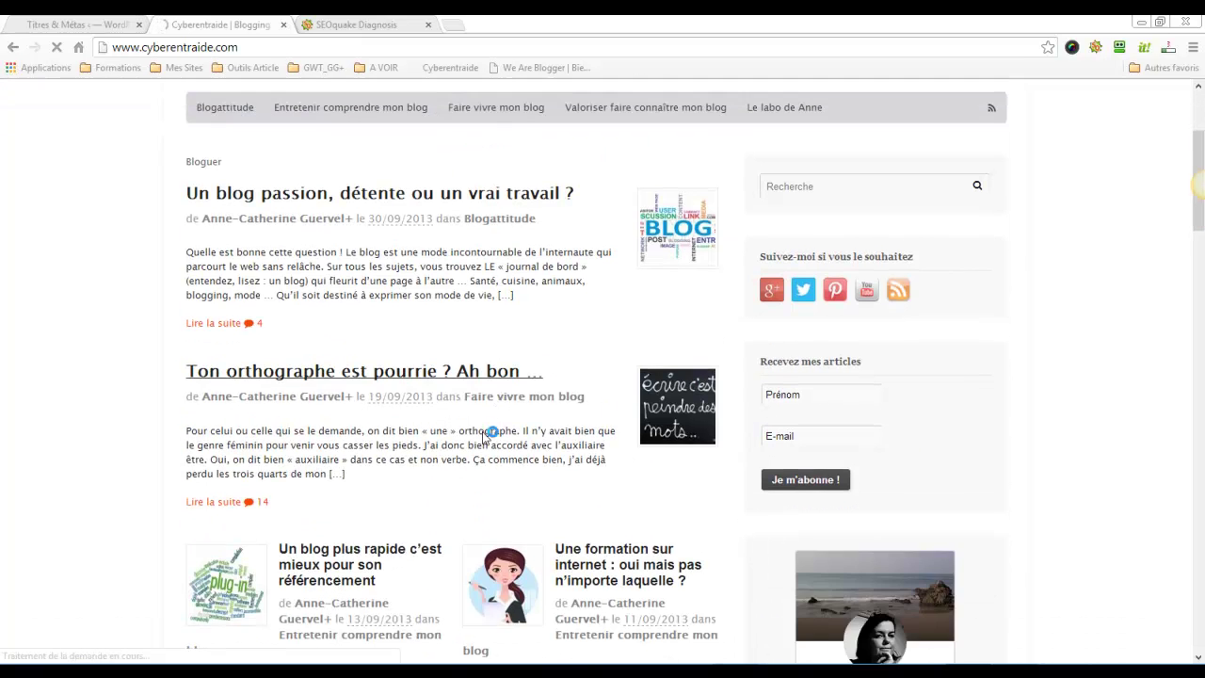
scroll(499, 403, "down", 2)
scroll(624, 596, "down", 2)
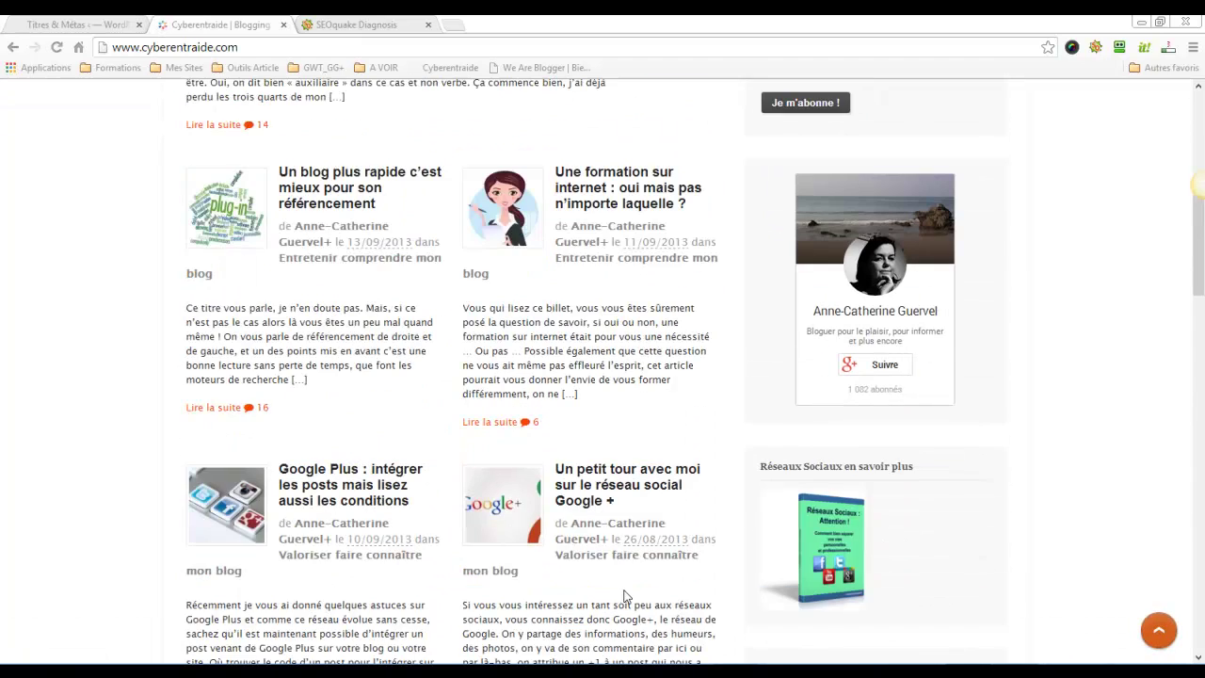
scroll(624, 596, "up", 3)
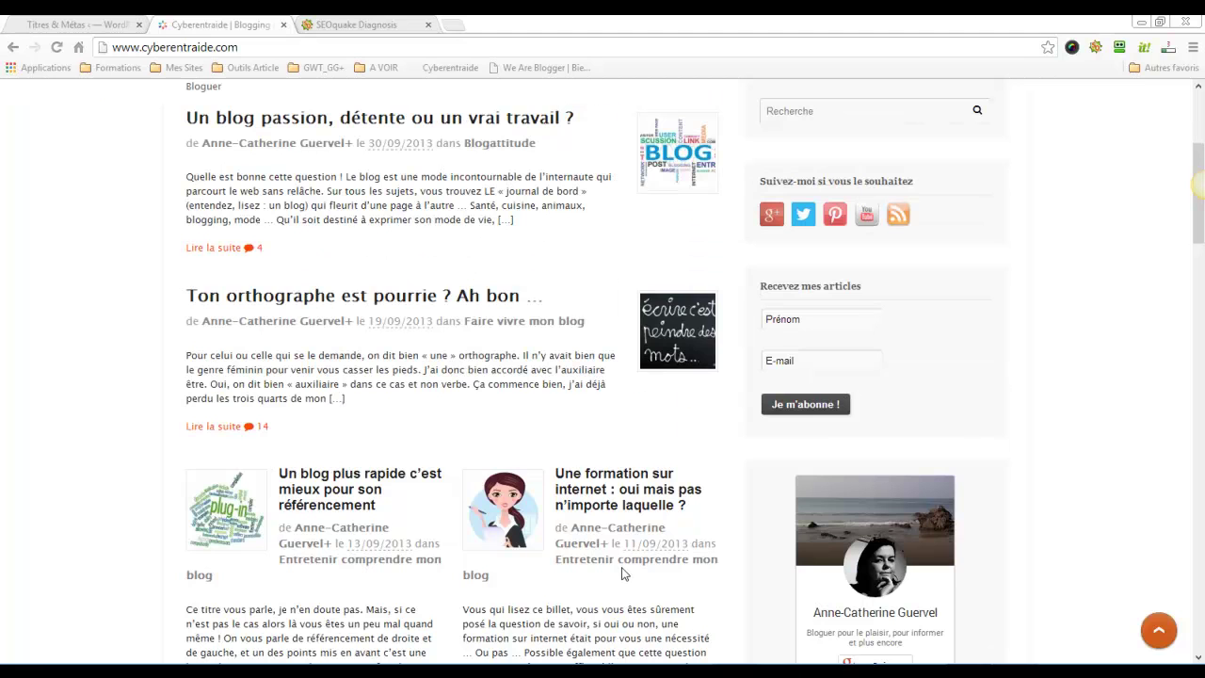
Try the blog page's edit link in Yoast's Accueil settings, then open the home page for editing from there.
left_click(75, 25)
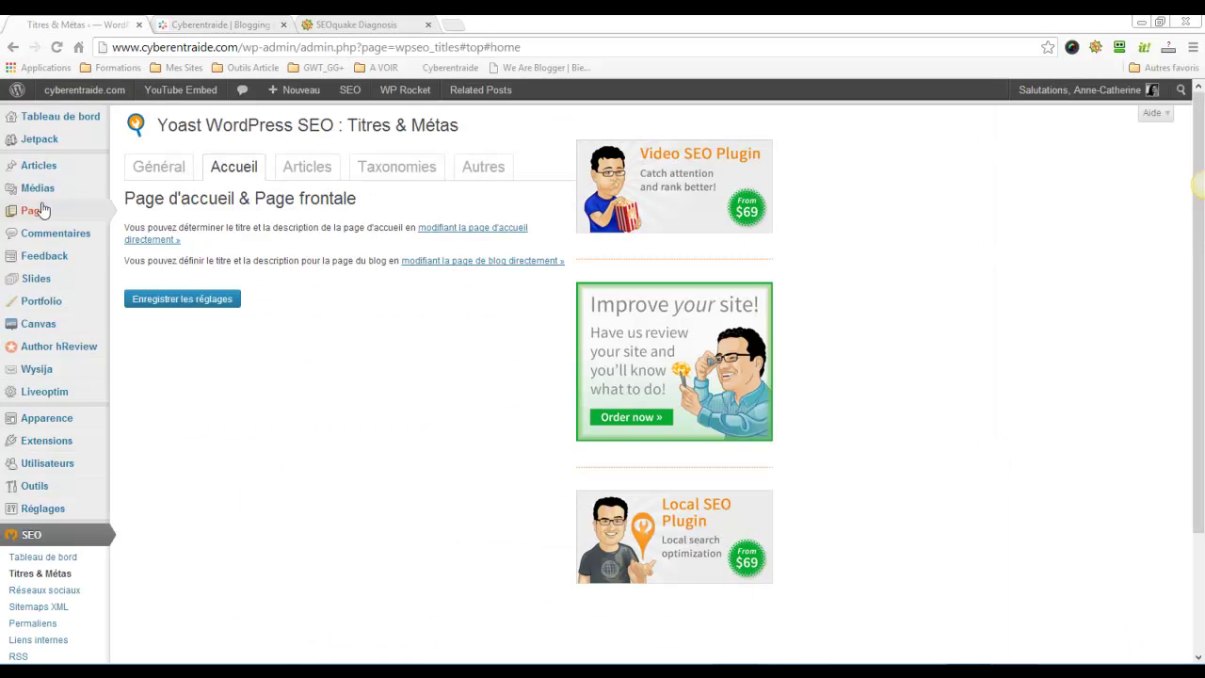
mouse_move(39, 215)
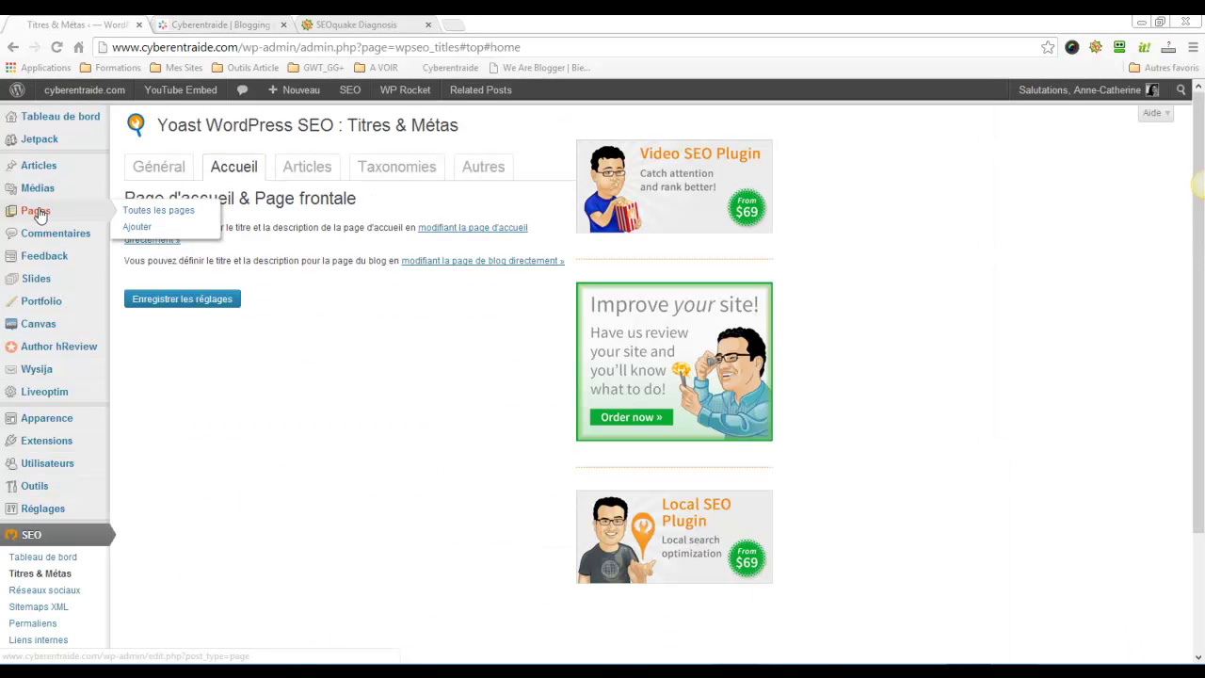
left_click(464, 263)
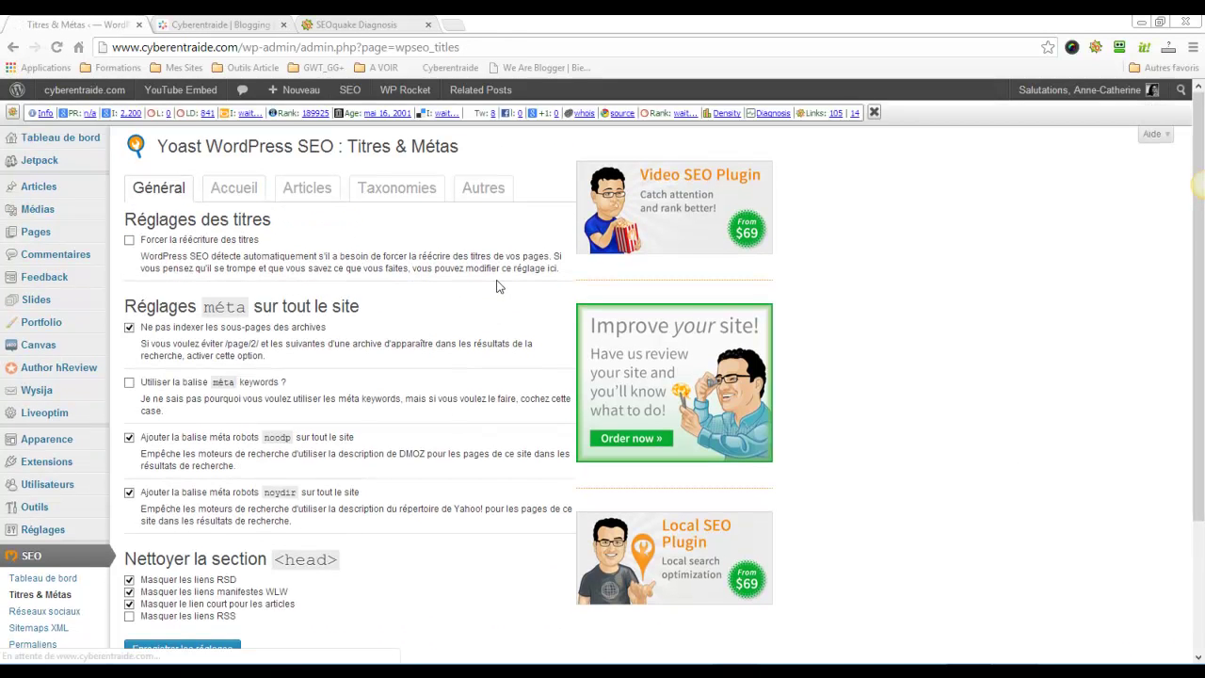
left_click(234, 164)
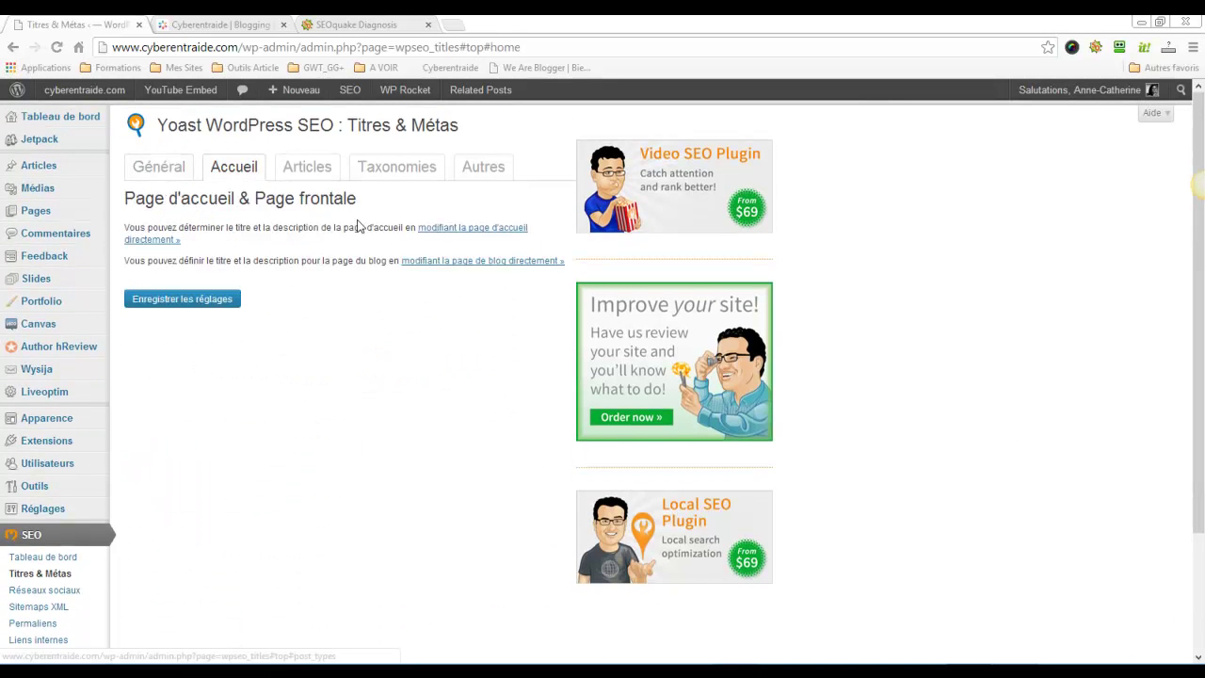
left_click(452, 229)
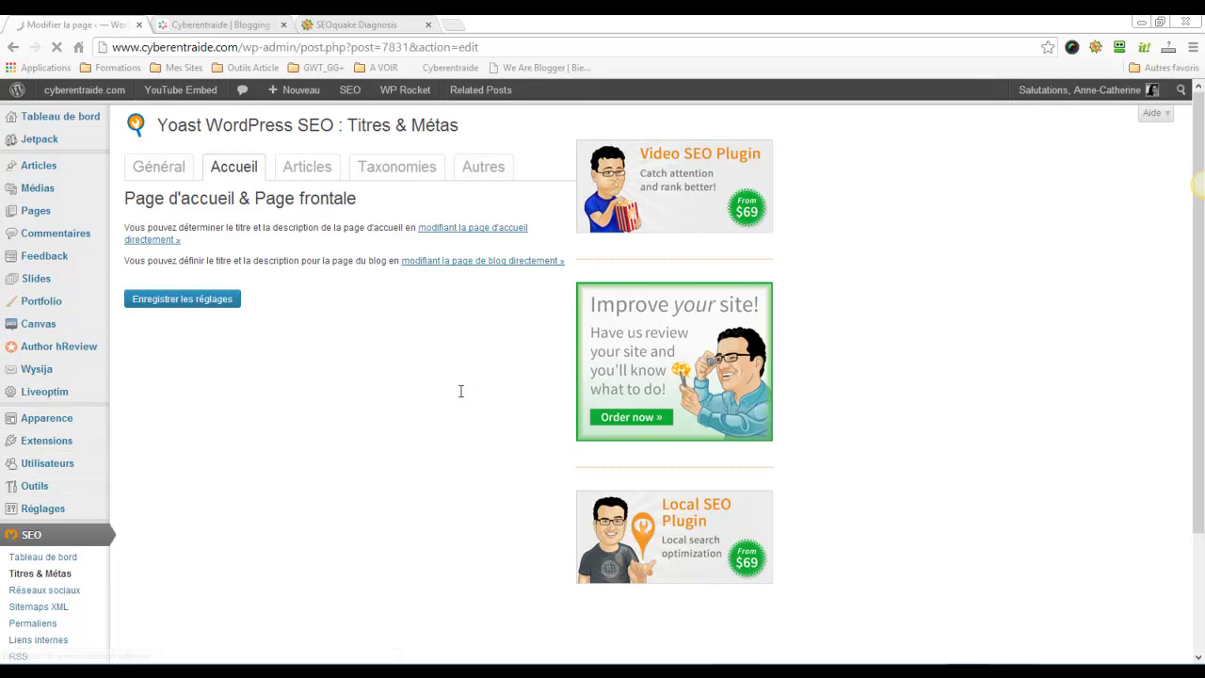
Examine the home page's title, snippet preview, SEO title and meta description in the WordPress SEO par Yoast box.
scroll(578, 359, "down", 5)
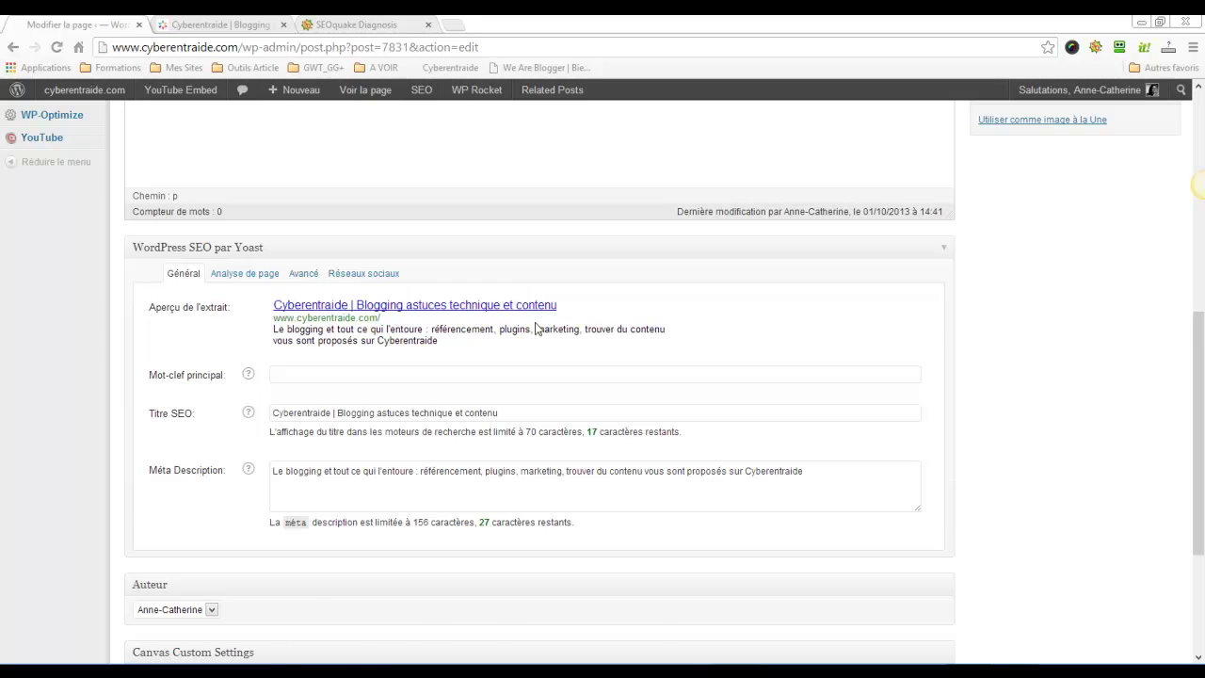
scroll(534, 327, "up", 10)
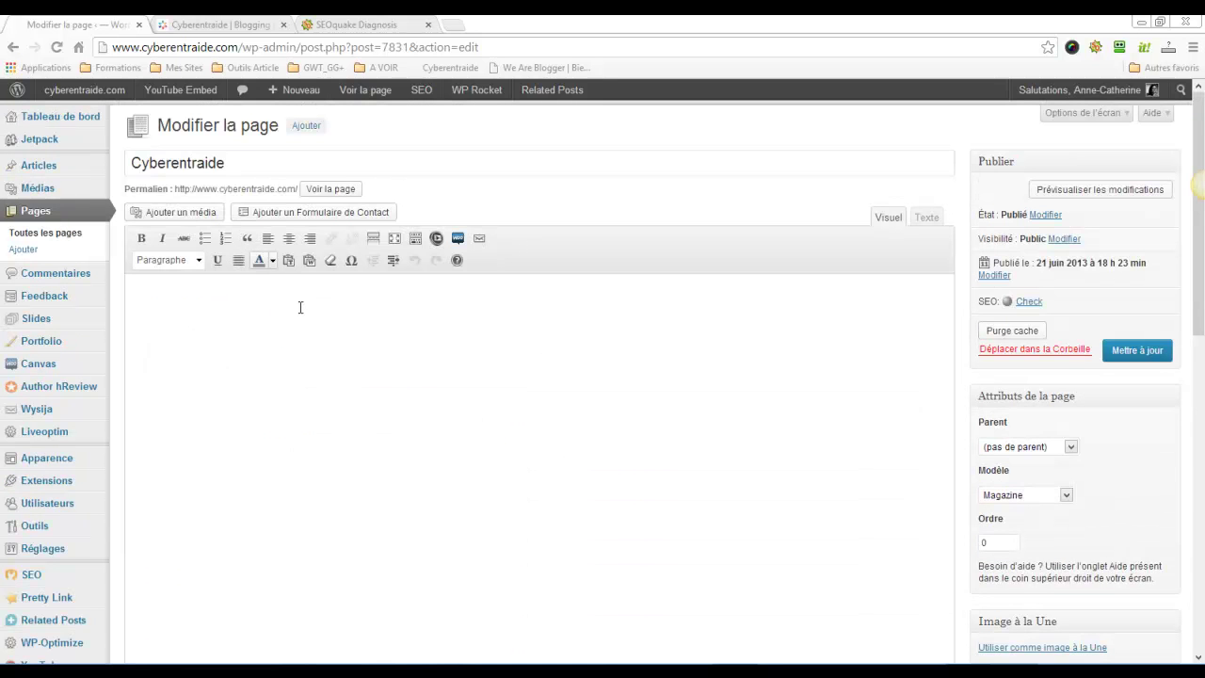
scroll(288, 278, "down", 5)
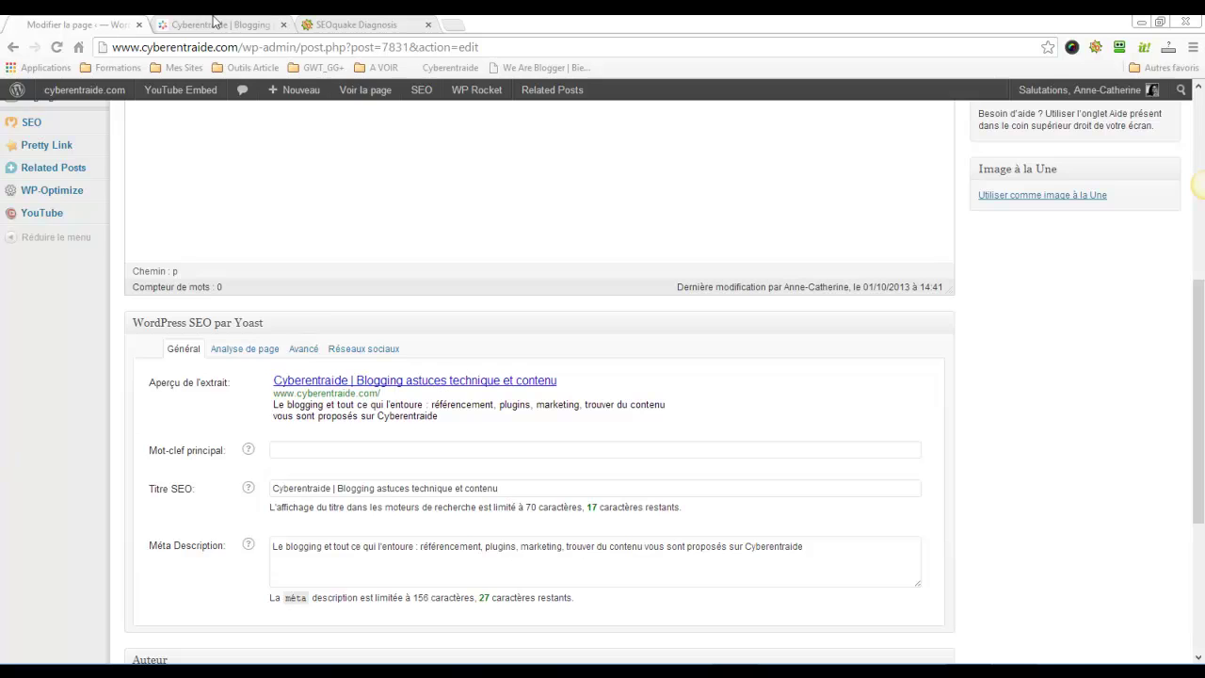
Check the home page's title in the SEOquake Diagnosis report and show the advice for the title.
left_click(337, 25)
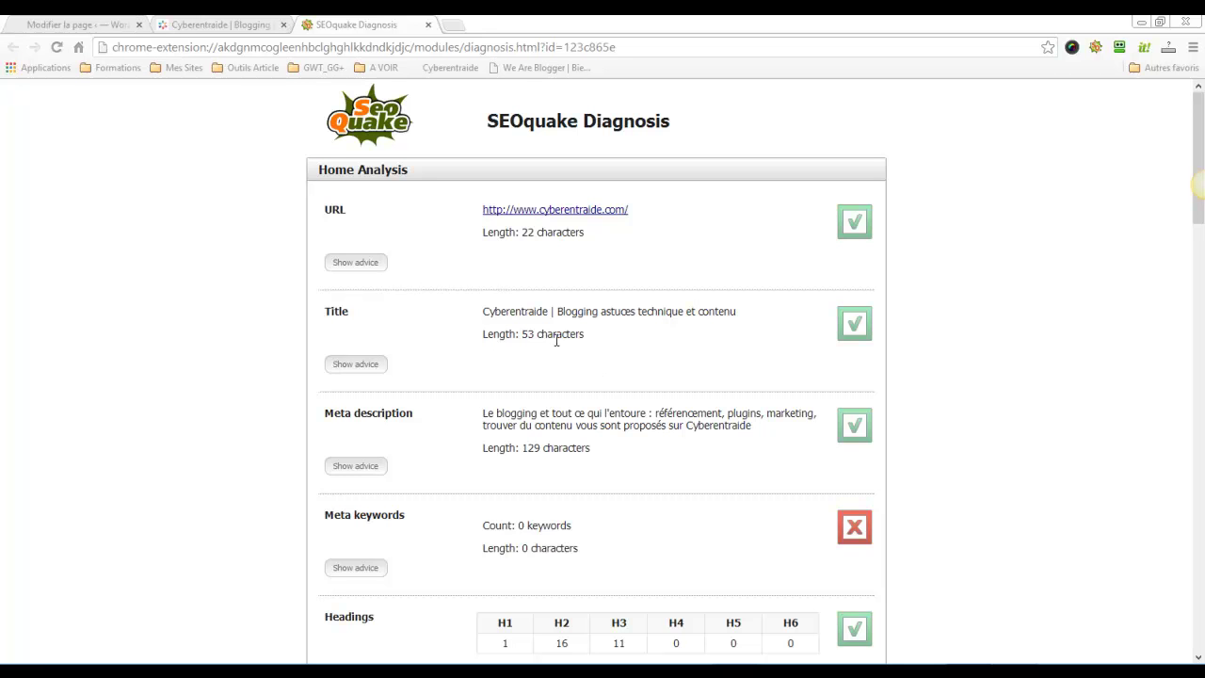
left_click(373, 370)
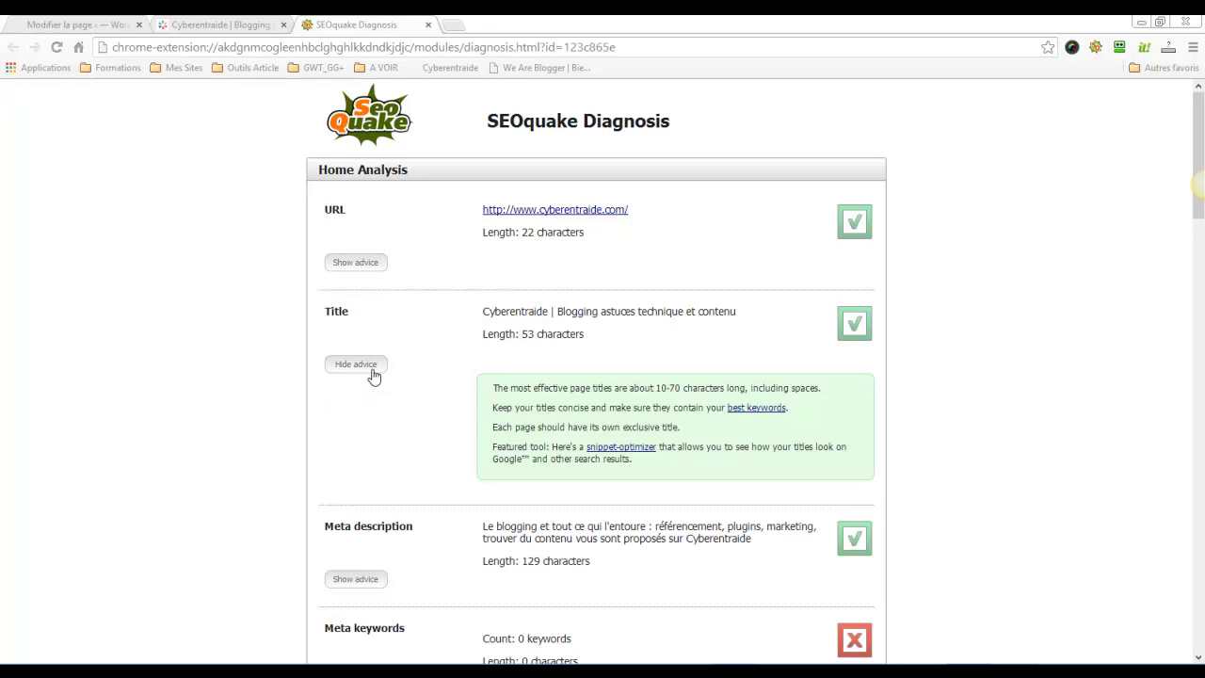
left_click(374, 367)
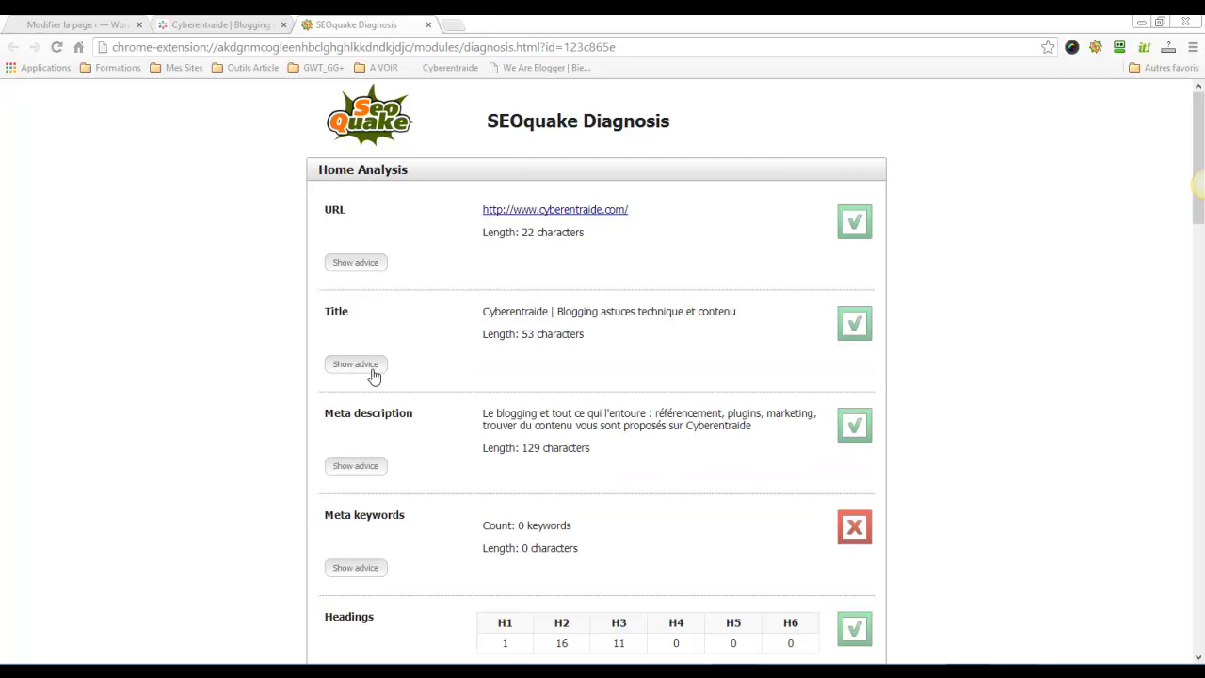
left_click(374, 372)
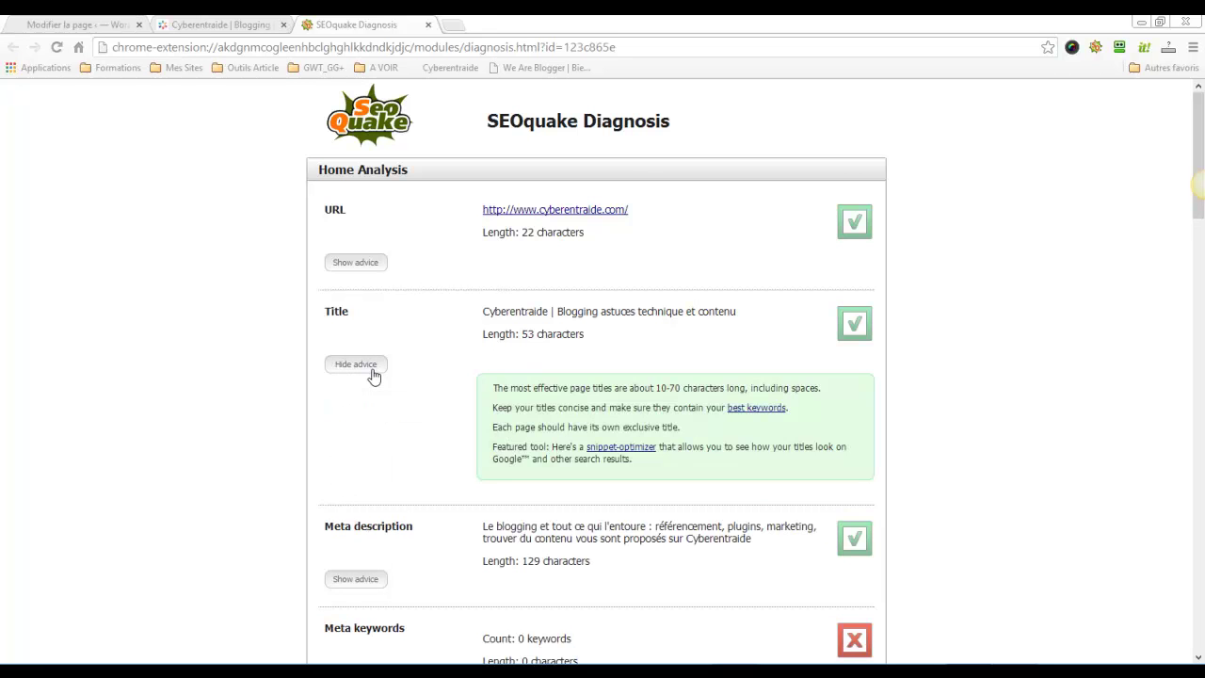
Hide the title advice in the SEOquake report, and show the meta description advice, closing it once read.
left_click(374, 374)
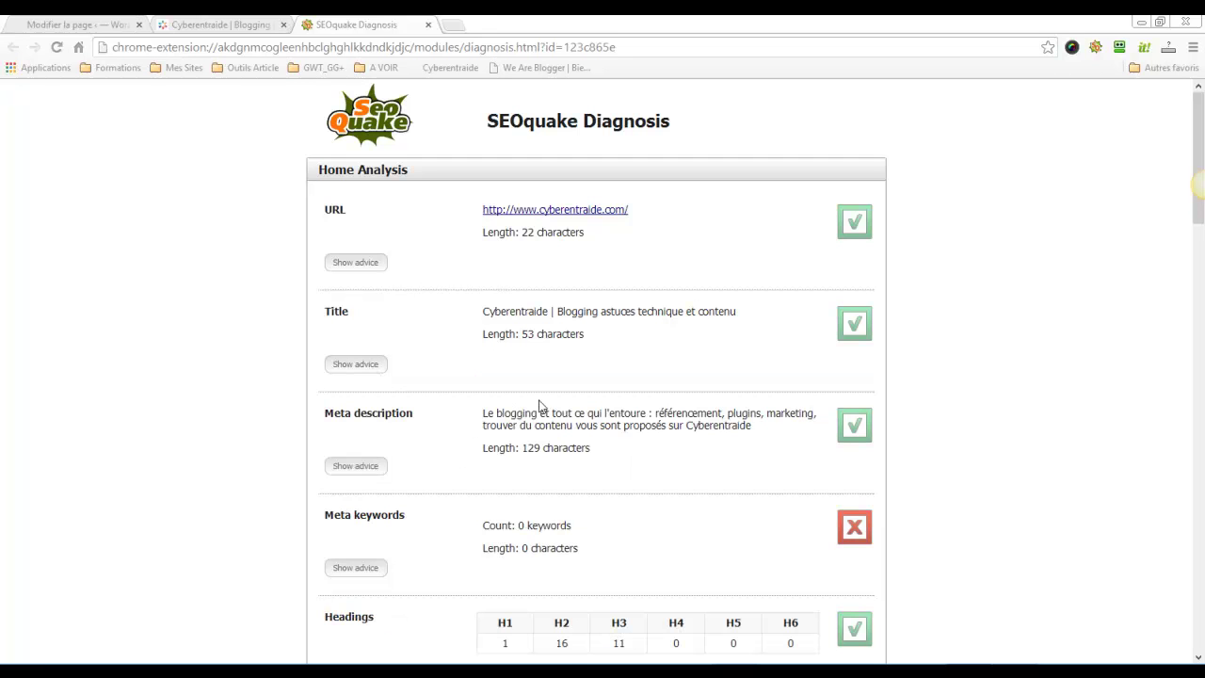
left_click(362, 470)
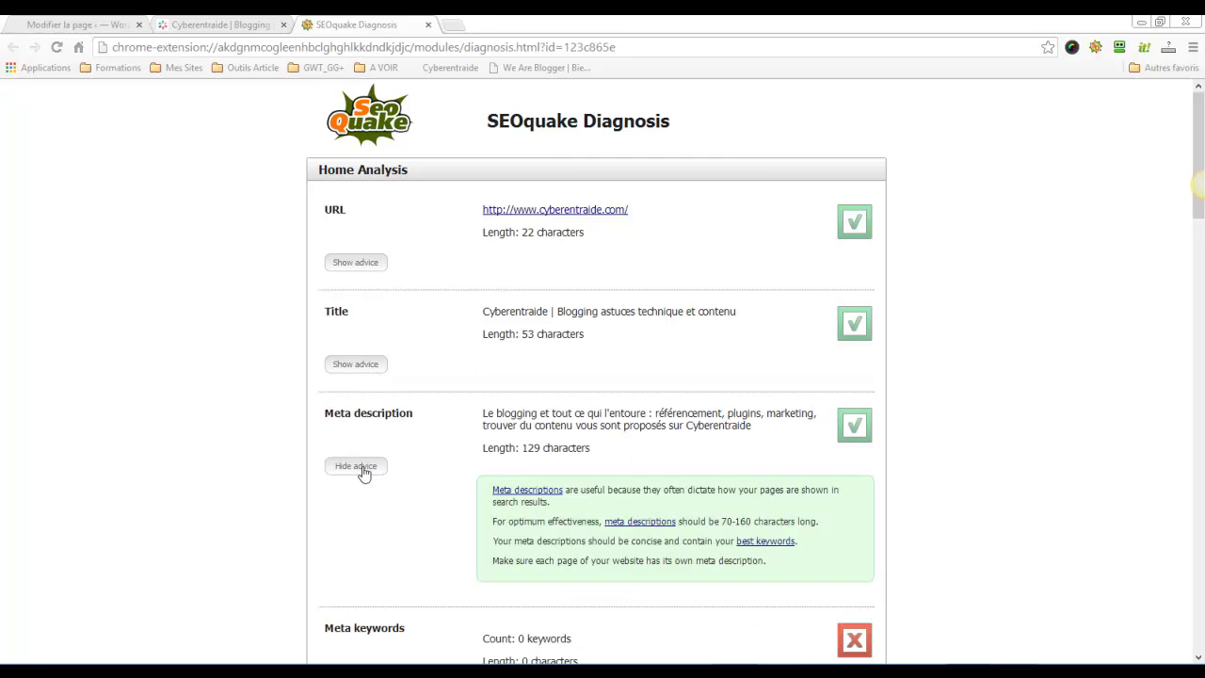
left_click(362, 469)
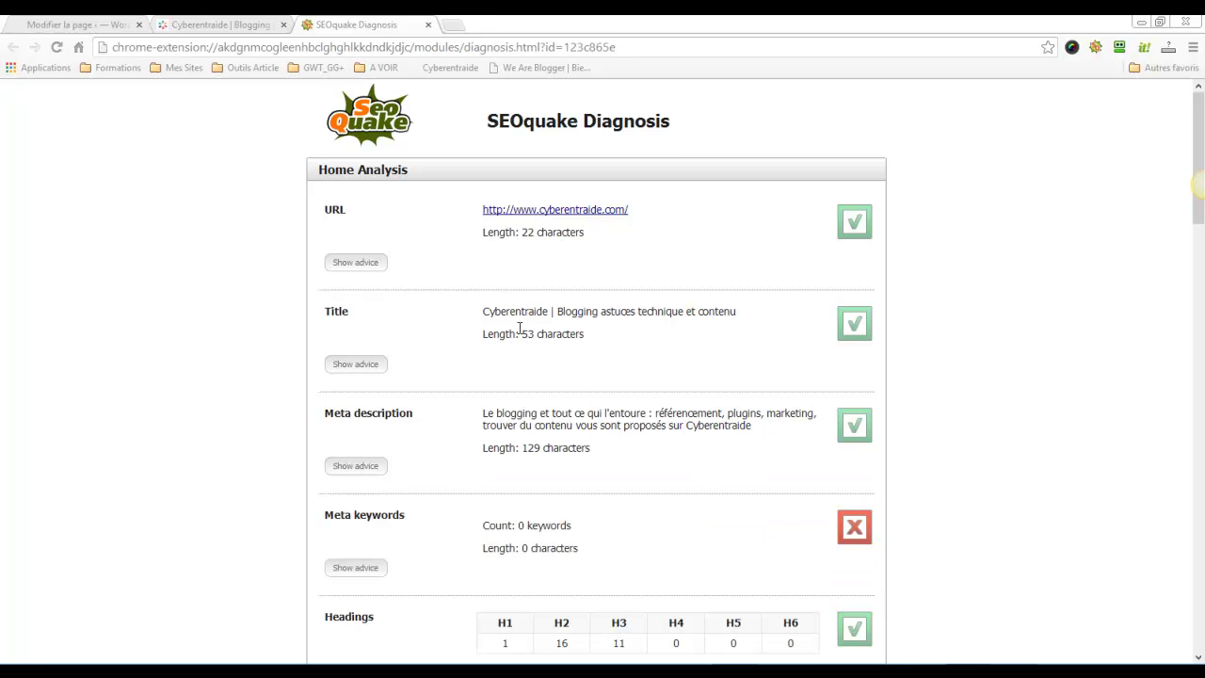
Return to the home page's editing screen and review its SEO title and meta description length limits in the WordPress SEO par Yoast box.
left_click(210, 24)
left_click(99, 23)
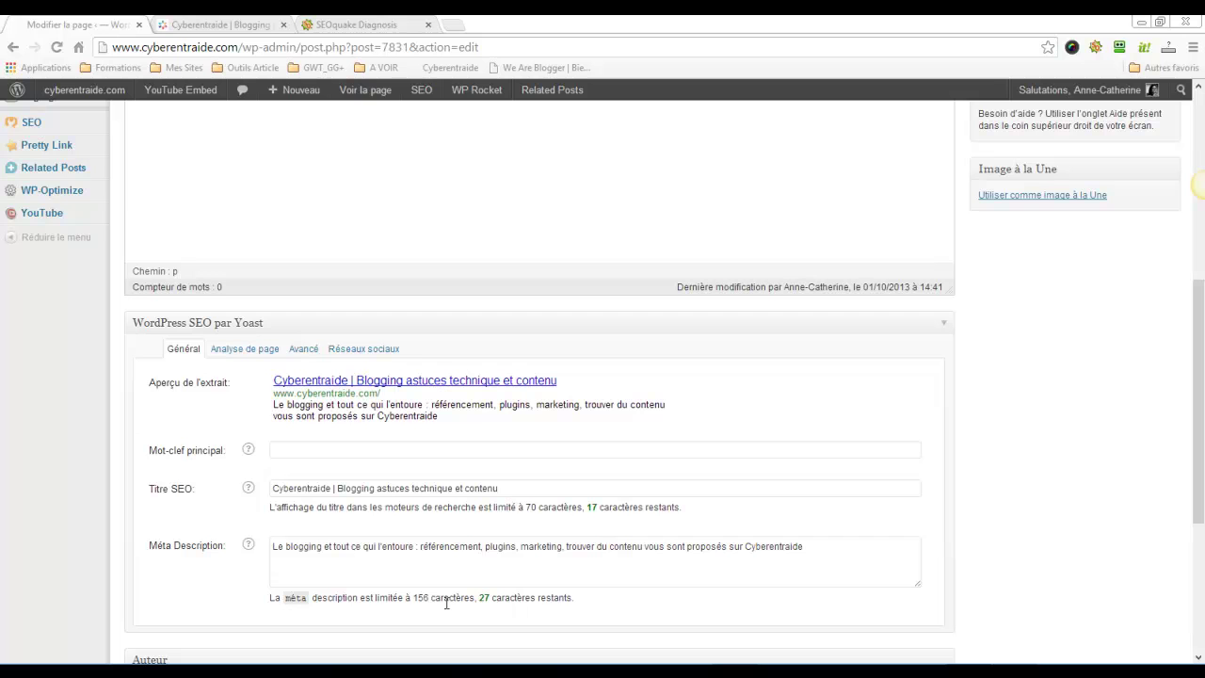
scroll(549, 567, "down", 1)
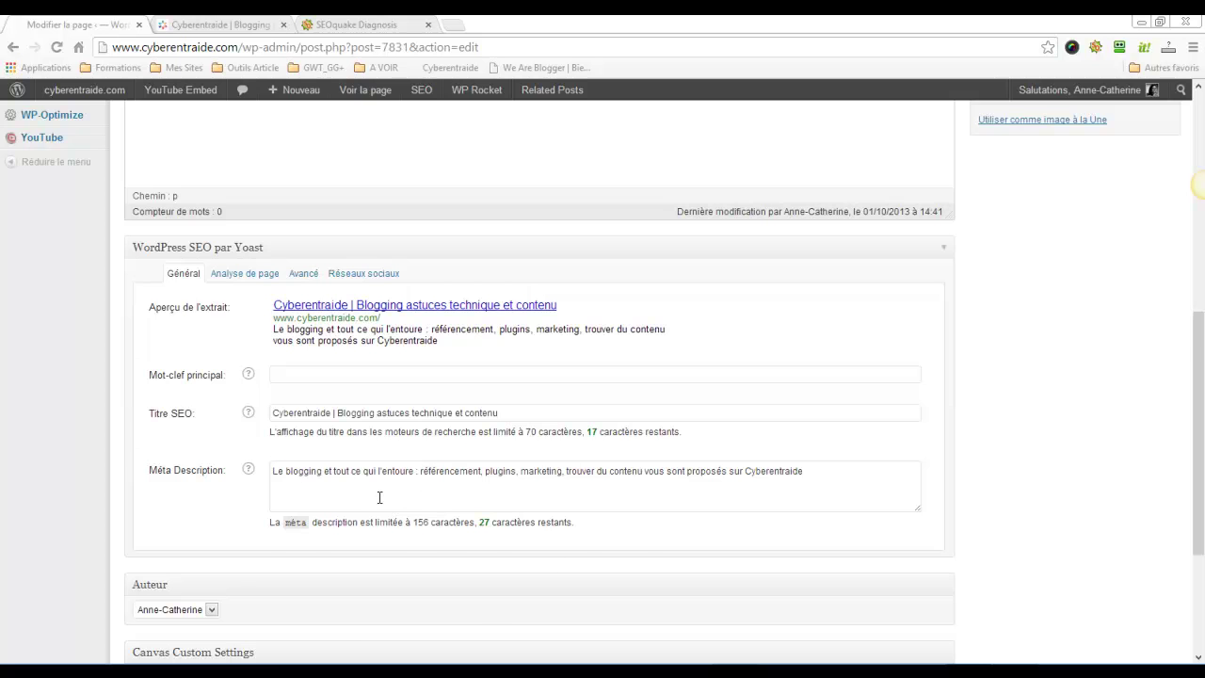
Open Yoast's Titres & Métas settings and show the Accueil section for the home page and front page.
scroll(379, 497, "up", 10)
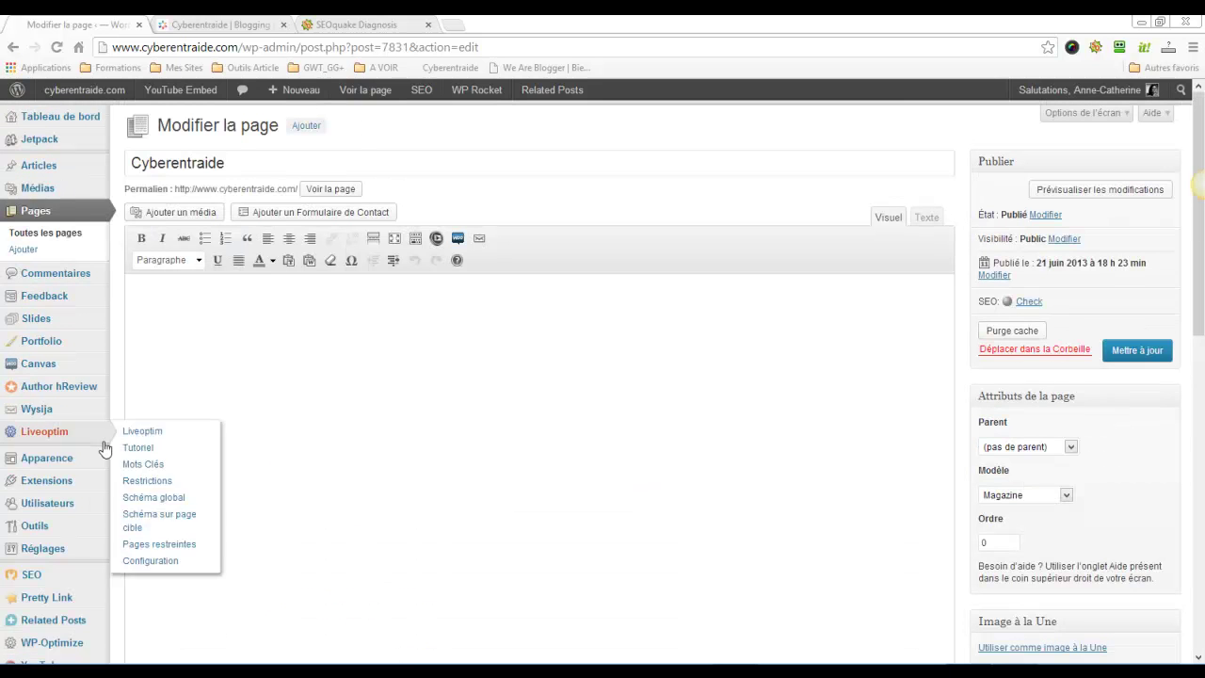
mouse_move(60, 573)
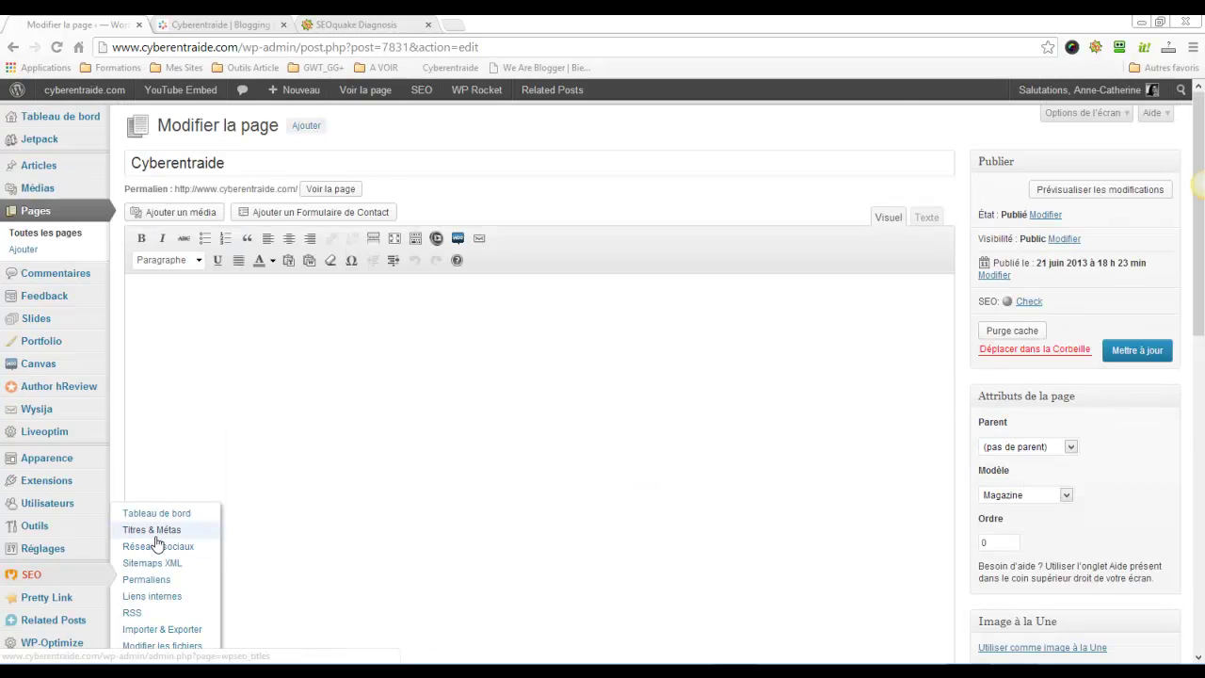
left_click(155, 533)
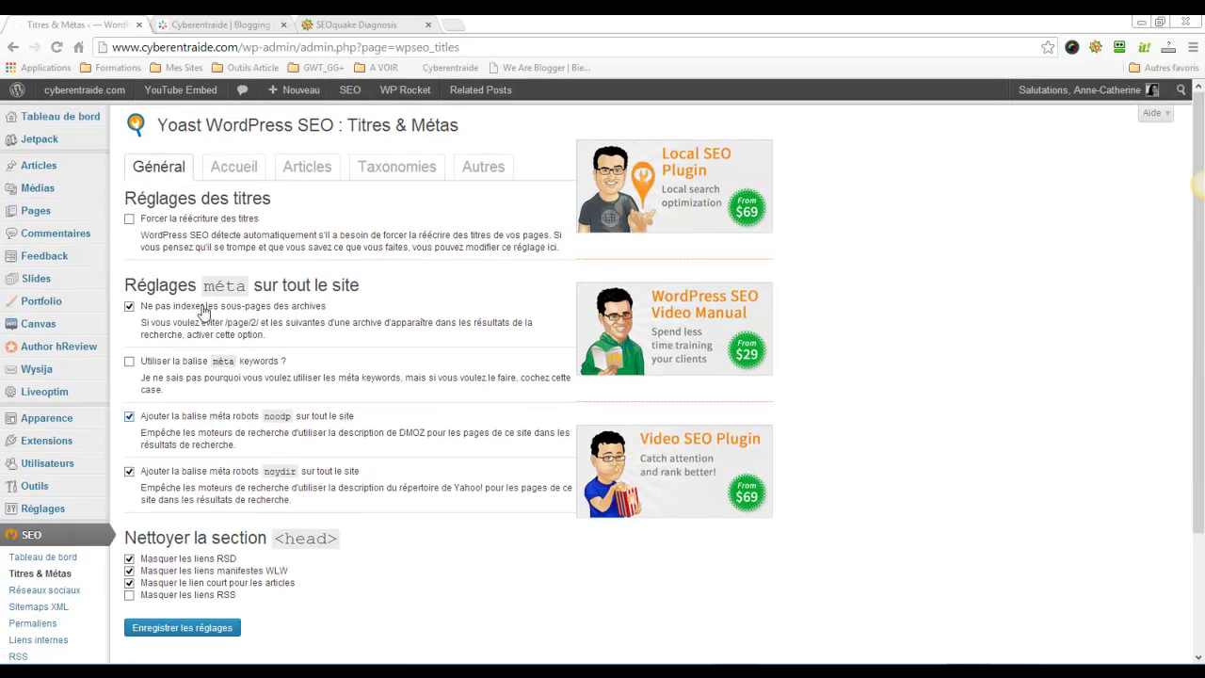
left_click(237, 170)
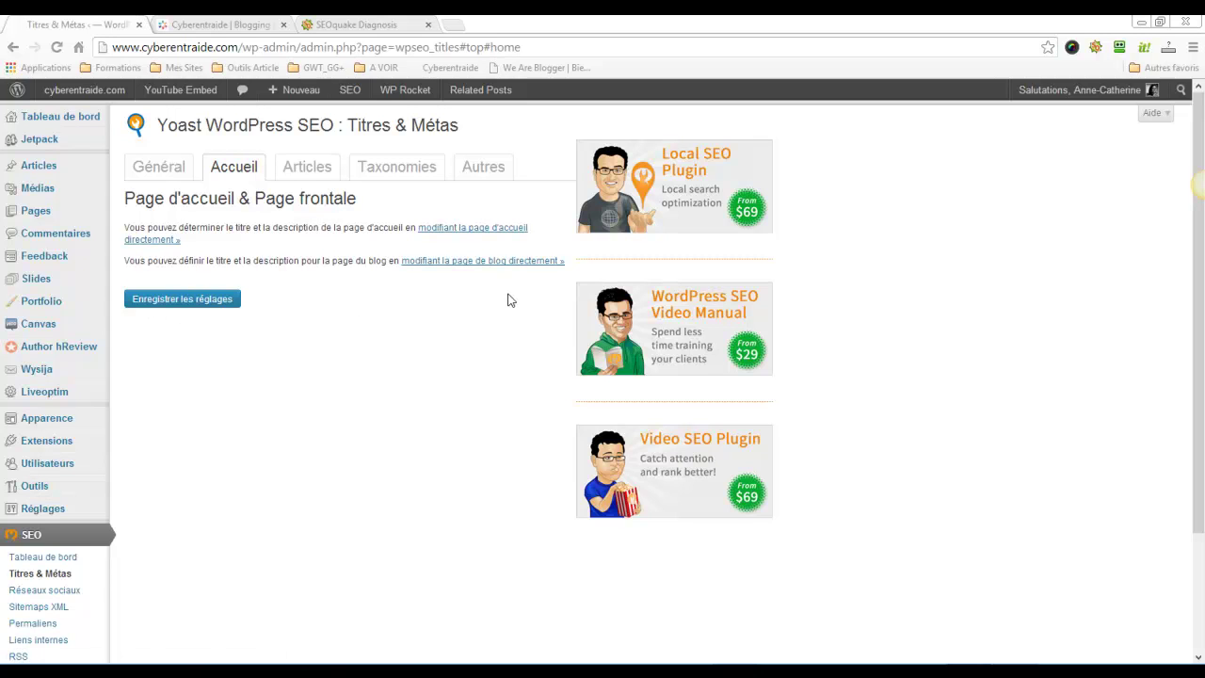
mouse_move(42, 511)
mouse_move(1204, 0)
key("super")
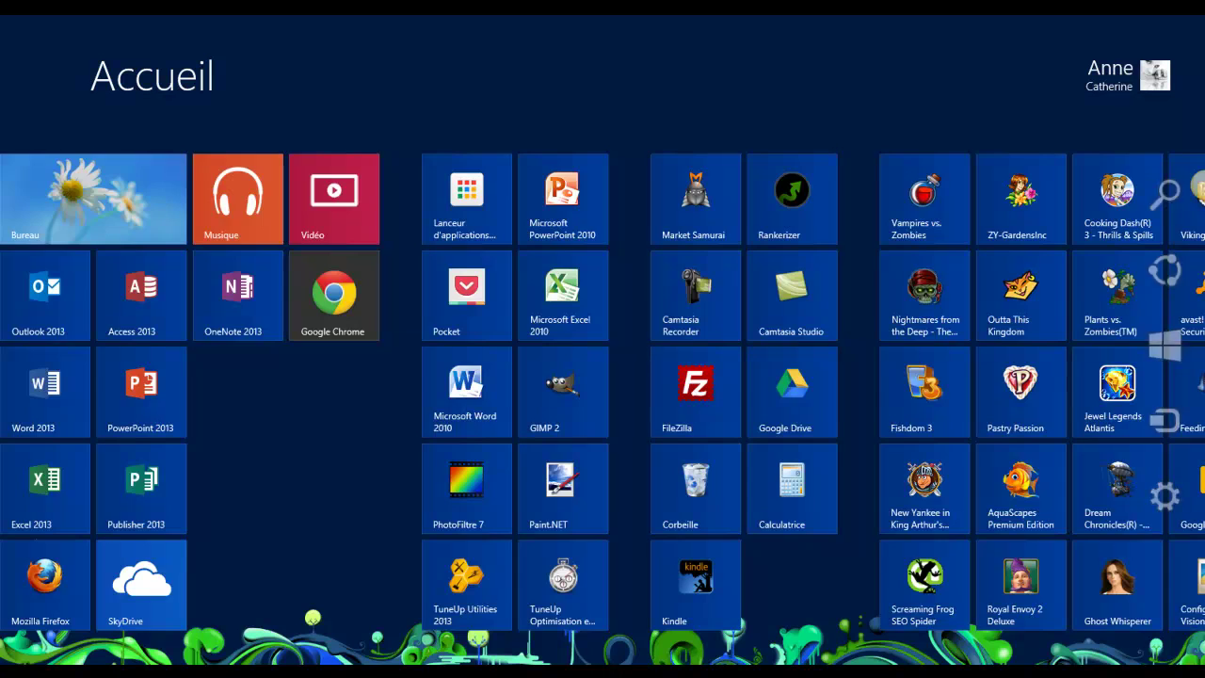
left_click(1202, 660)
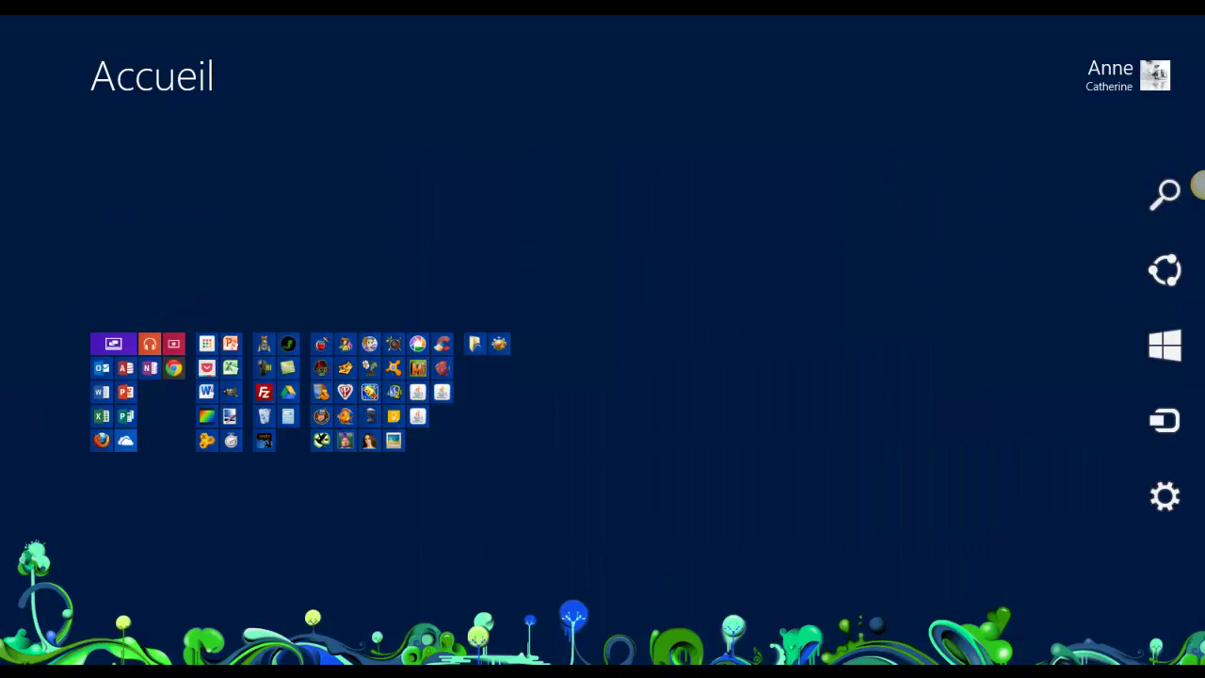
left_click(1202, 661)
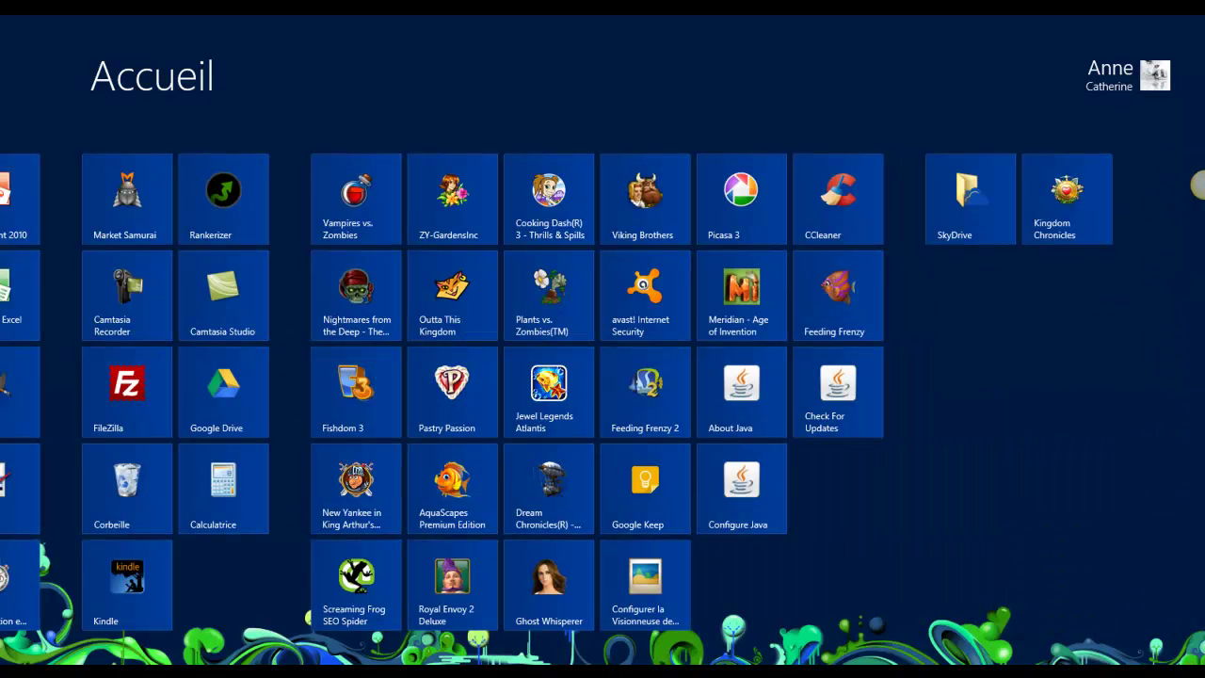
key("super")
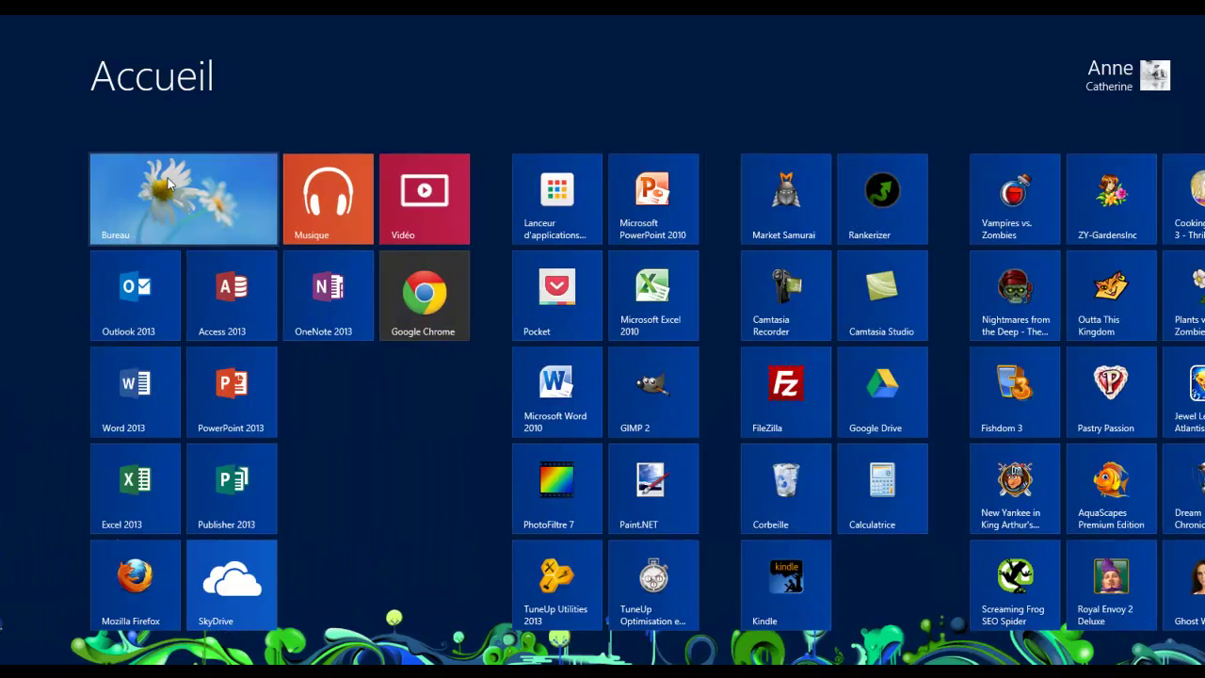
key("super")
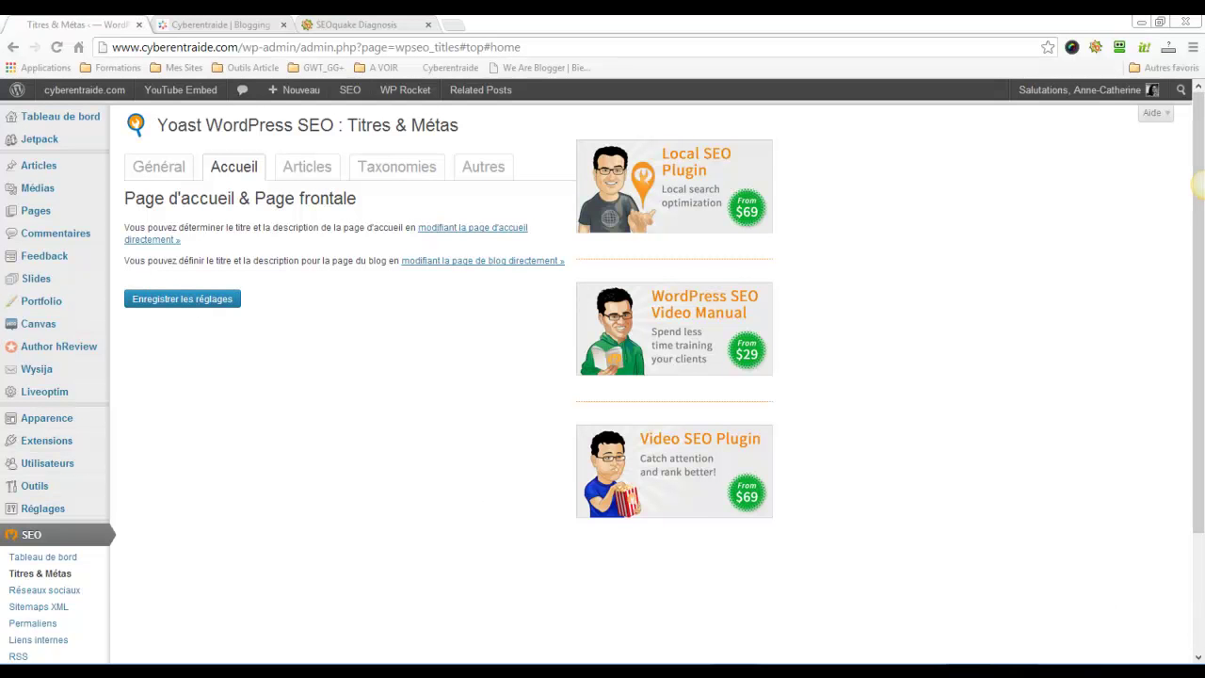
View the Yoast variables help image from the desktop, and return to the browser.
left_click(1201, 662)
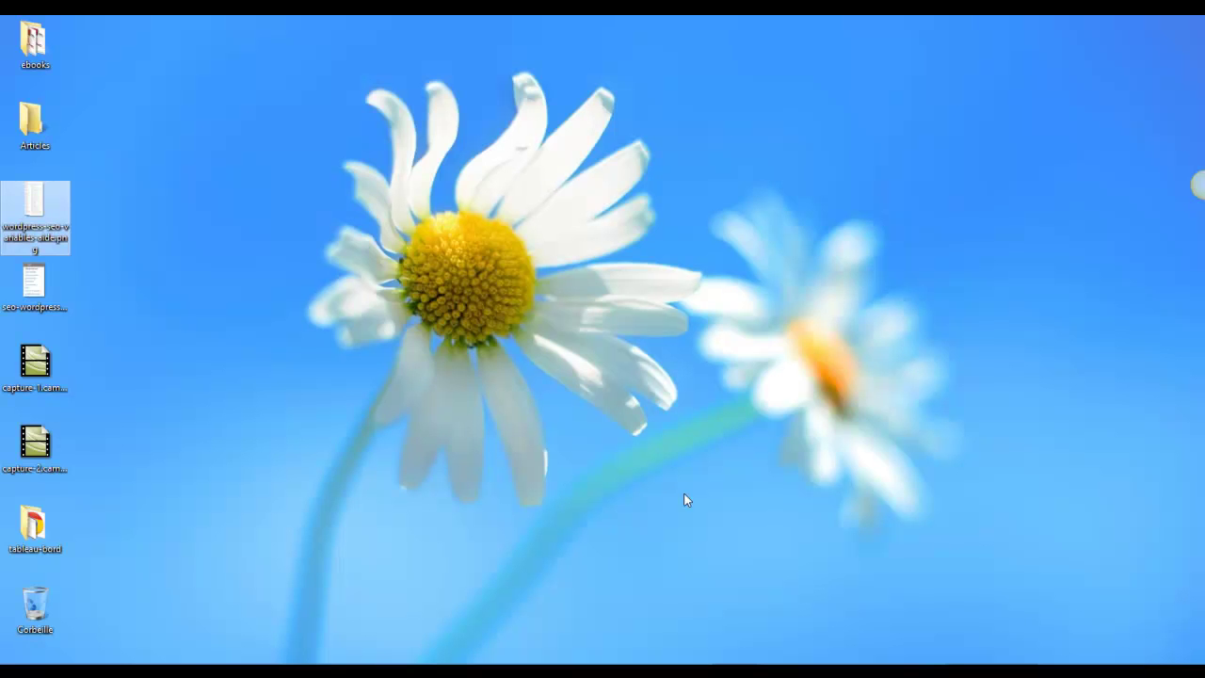
double_click(61, 226)
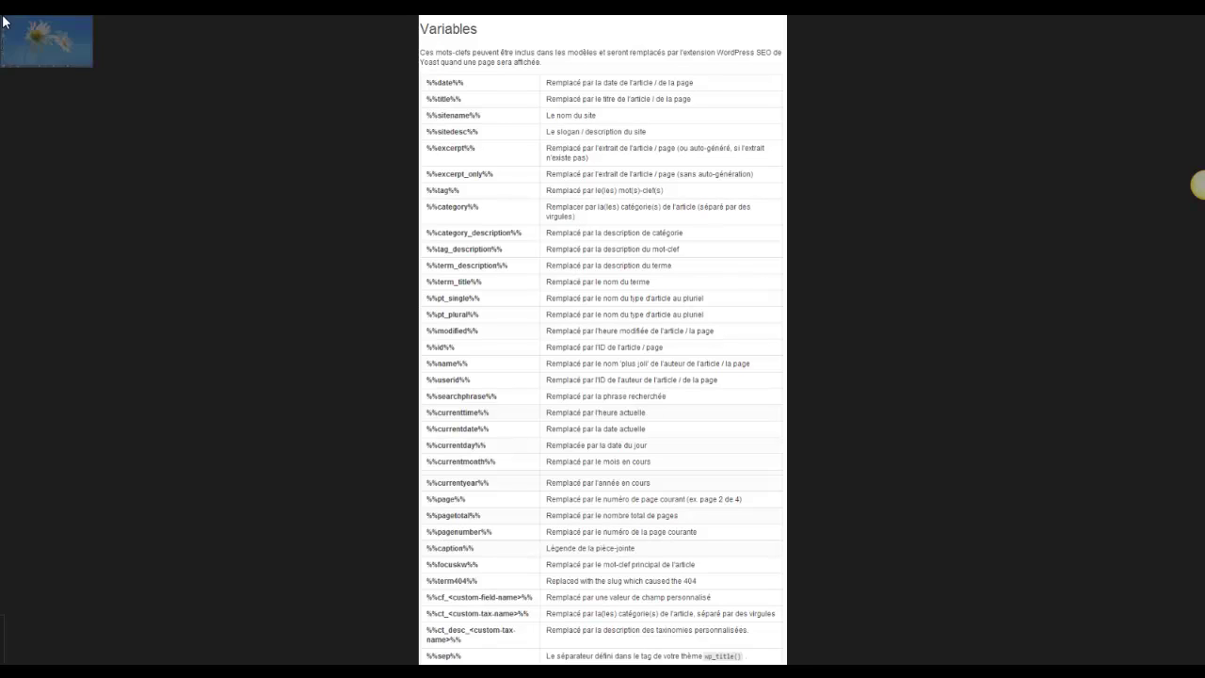
left_click(3, 21)
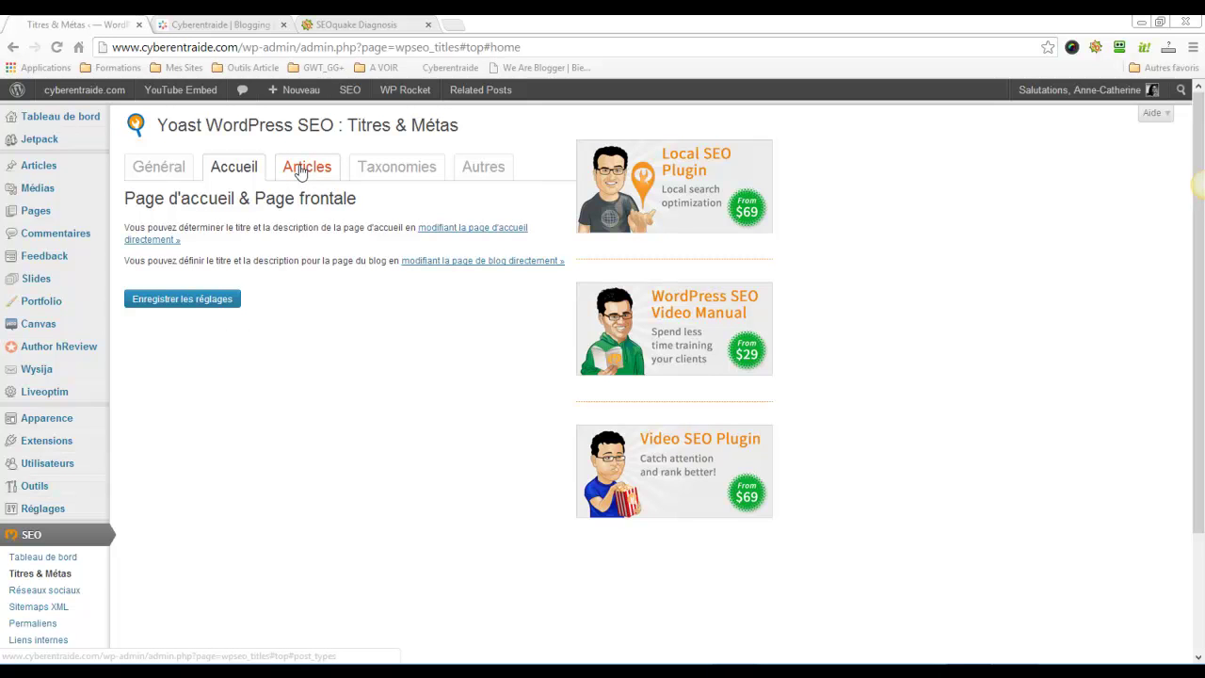
Read the title advice in the SEOquake Diagnosis report again and hide it when done.
left_click(356, 25)
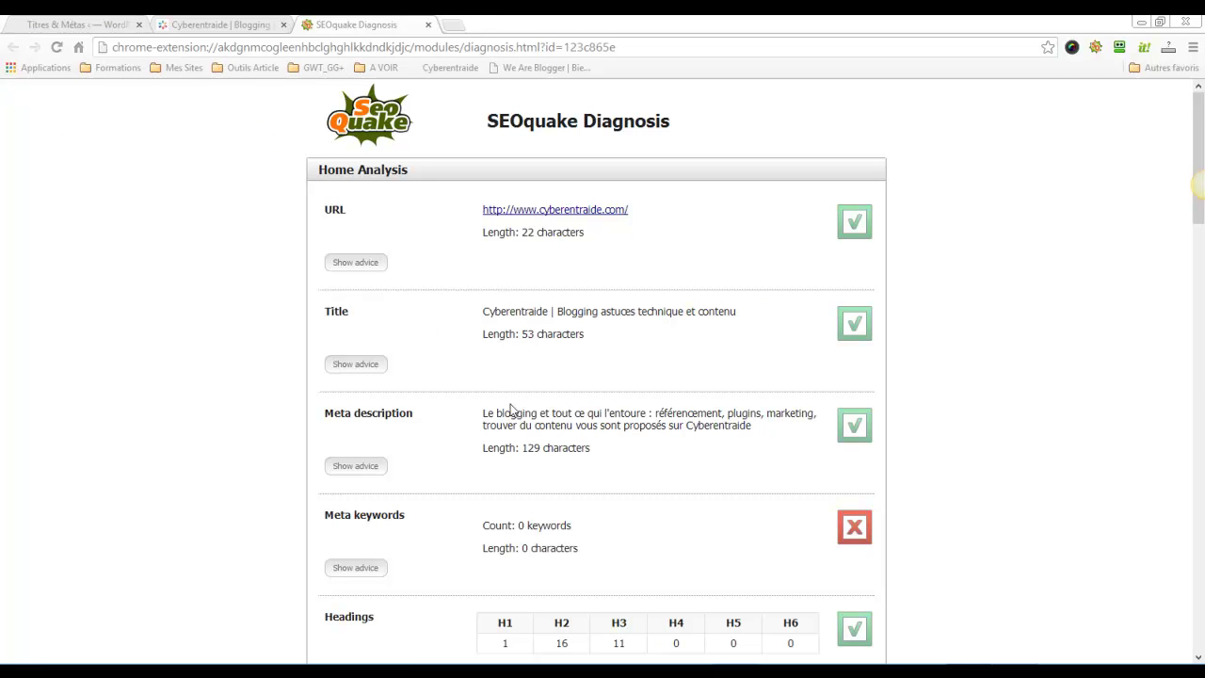
left_click(355, 364)
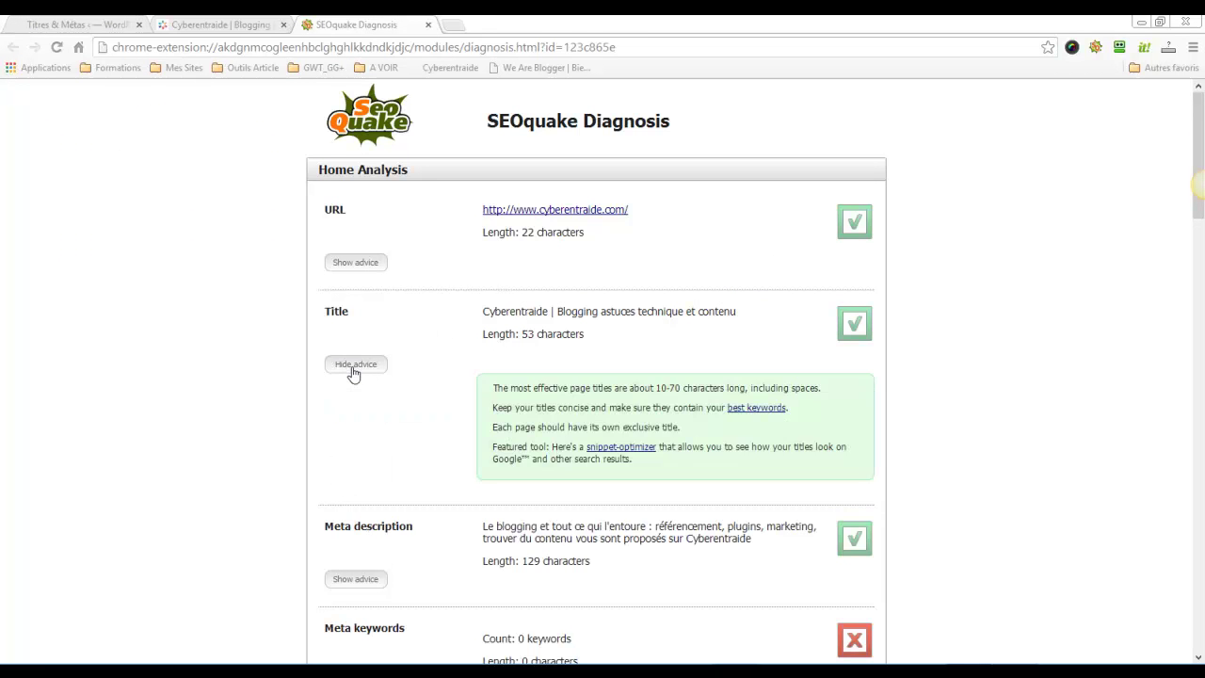
left_click(354, 369)
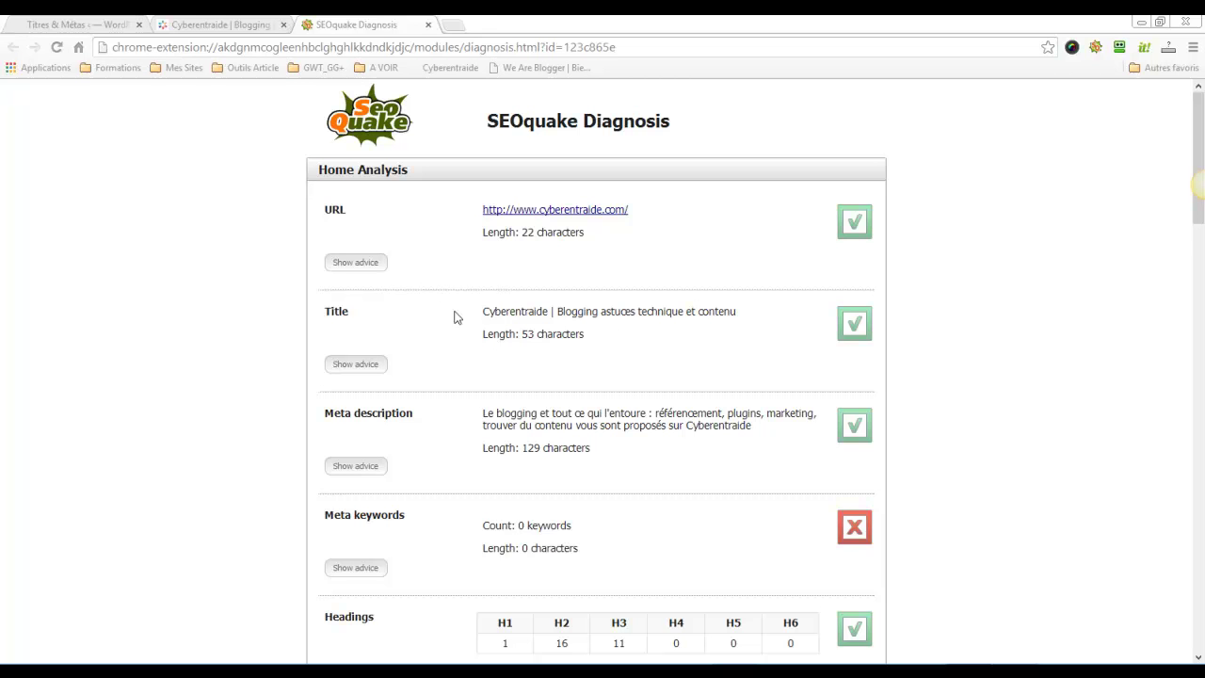
Go back to Yoast's Titres & Métas settings and show the title and meta description templates for Articles.
left_click(193, 25)
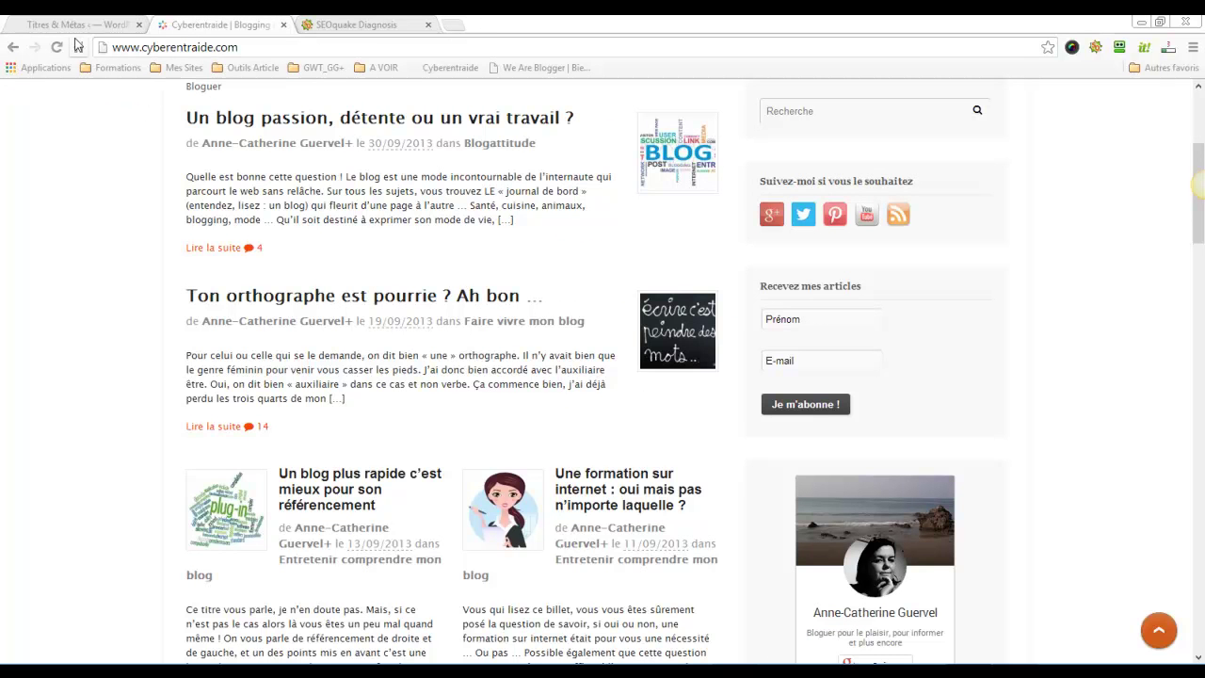
left_click(98, 23)
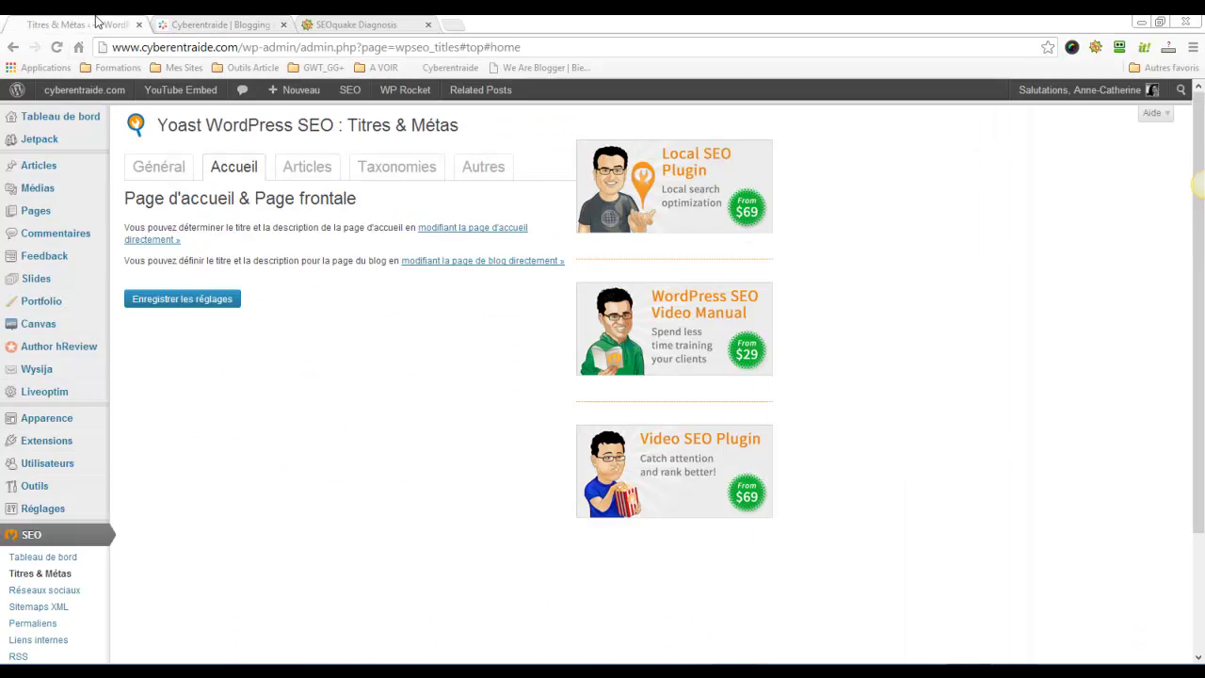
left_click(306, 179)
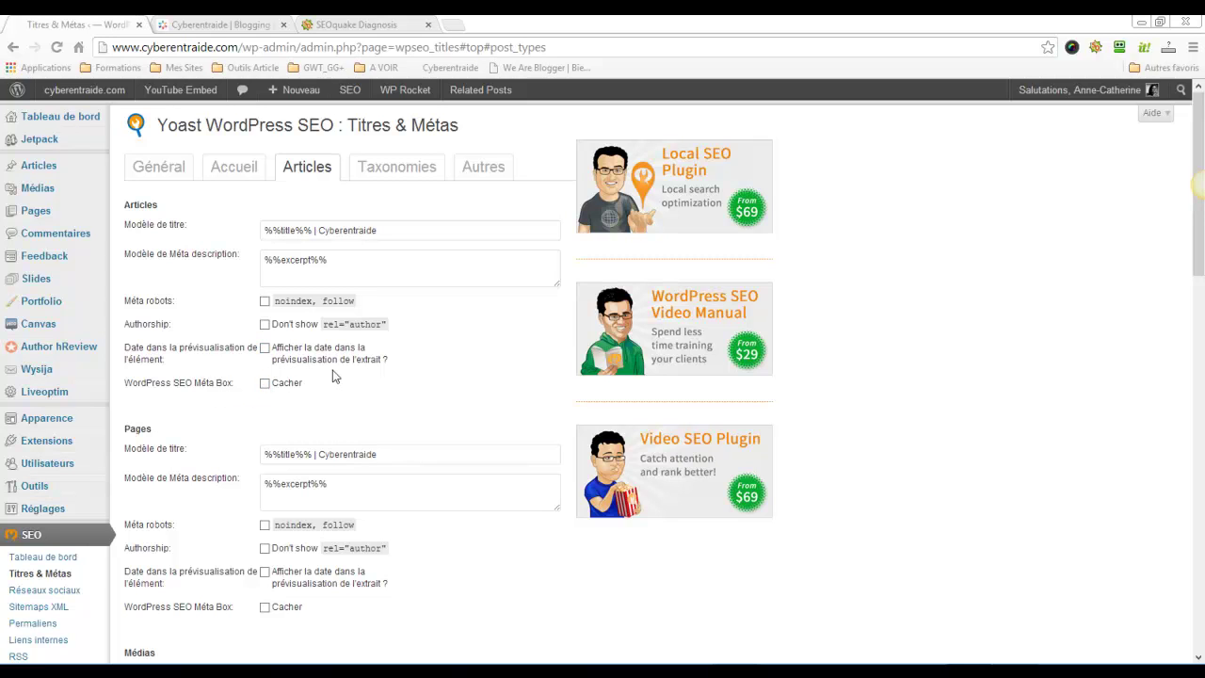
Open the list of all articles in a new browser tab and open "Twitter : de sa création à nos jours" for editing.
mouse_move(38, 165)
right_click(141, 168)
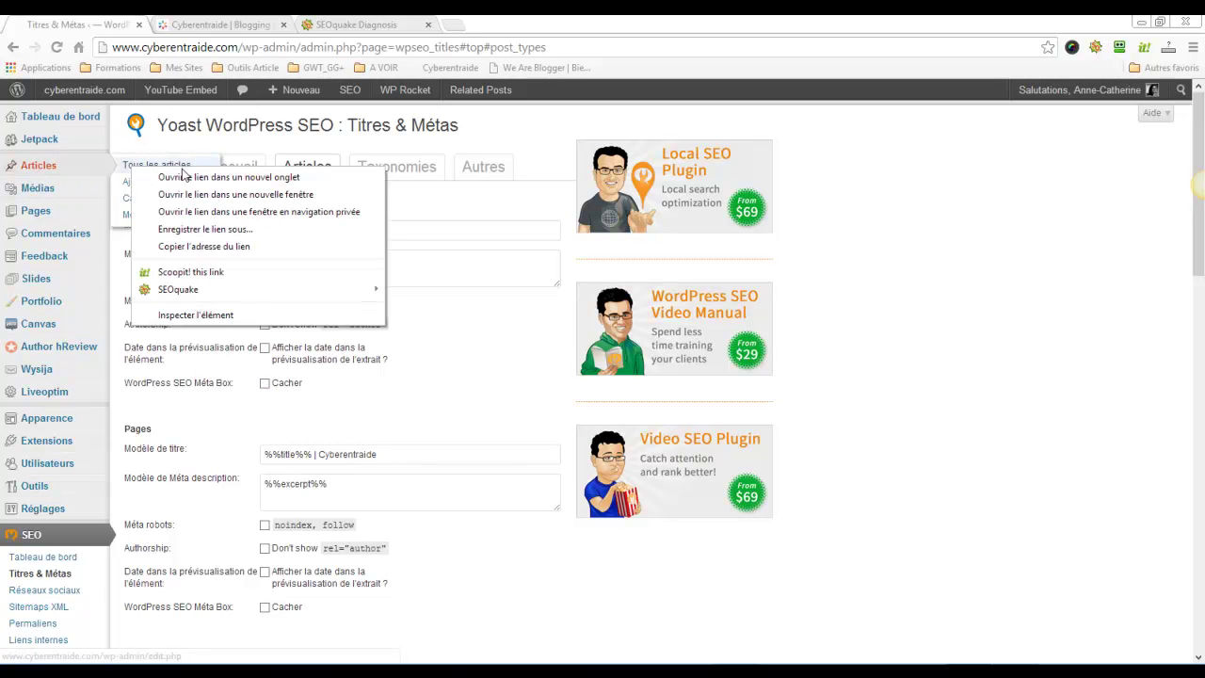
left_click(241, 177)
left_click(240, 27)
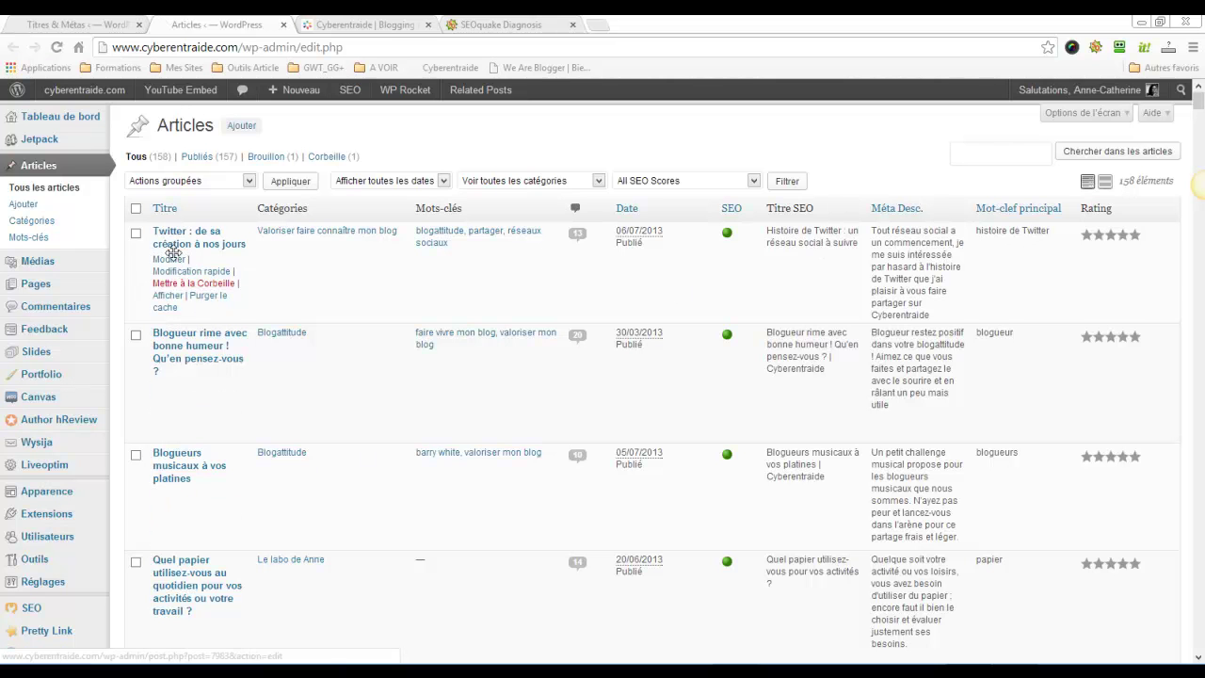
left_click(213, 262)
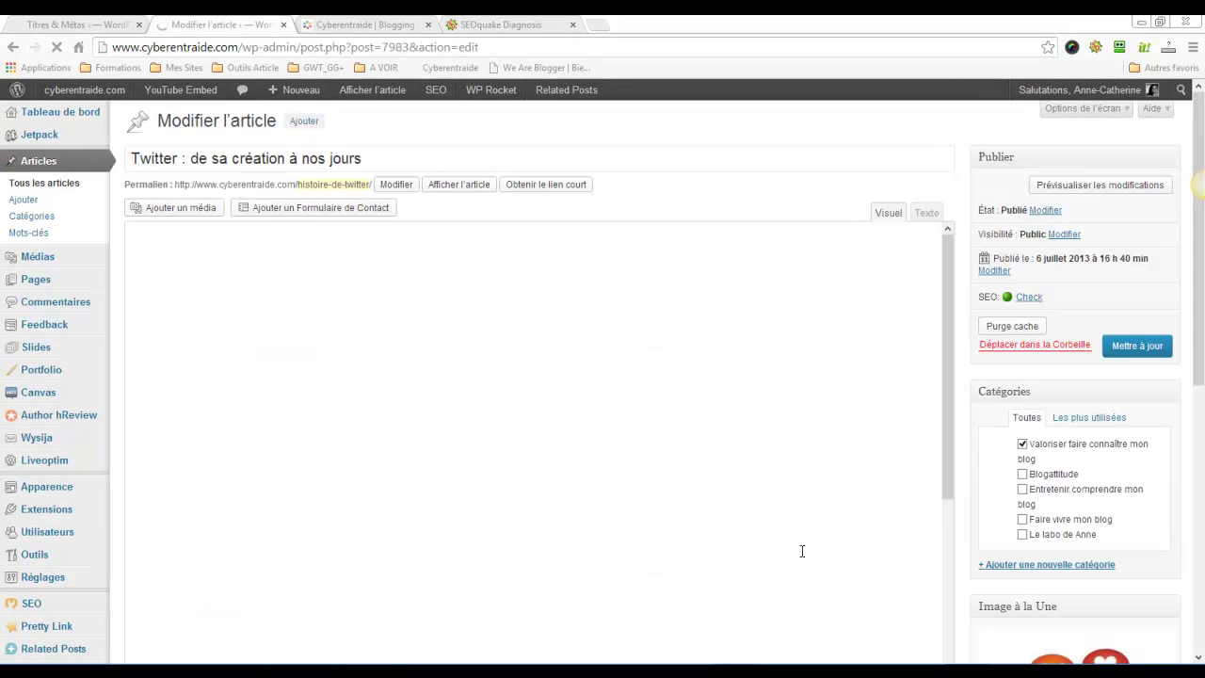
Find the WordPress SEO par Yoast box below the article's text, and collapse and re-expand it.
scroll(829, 517, "down", 3)
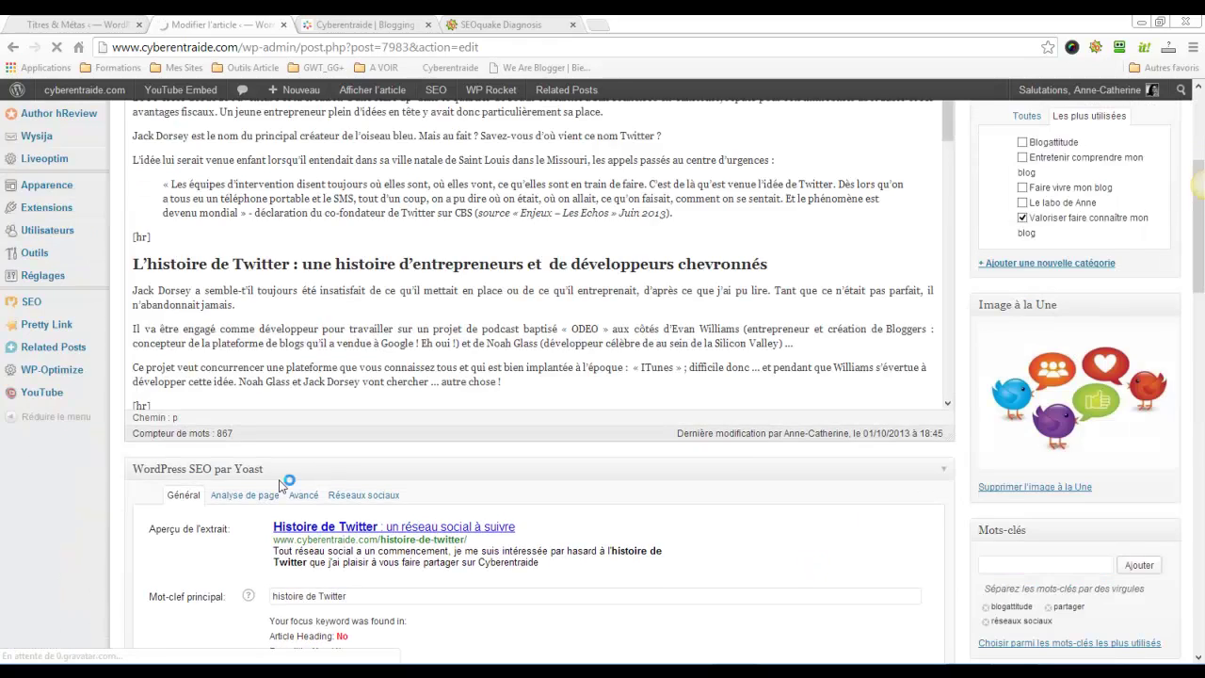
scroll(339, 339, "down", 3)
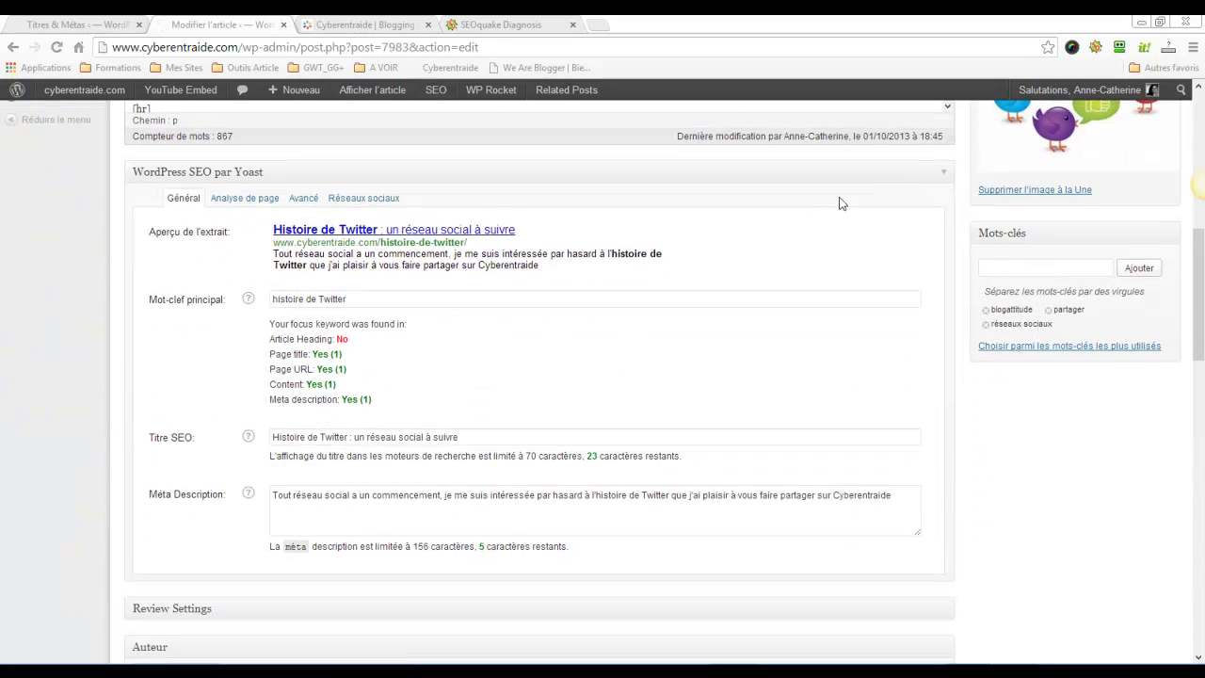
left_click(944, 176)
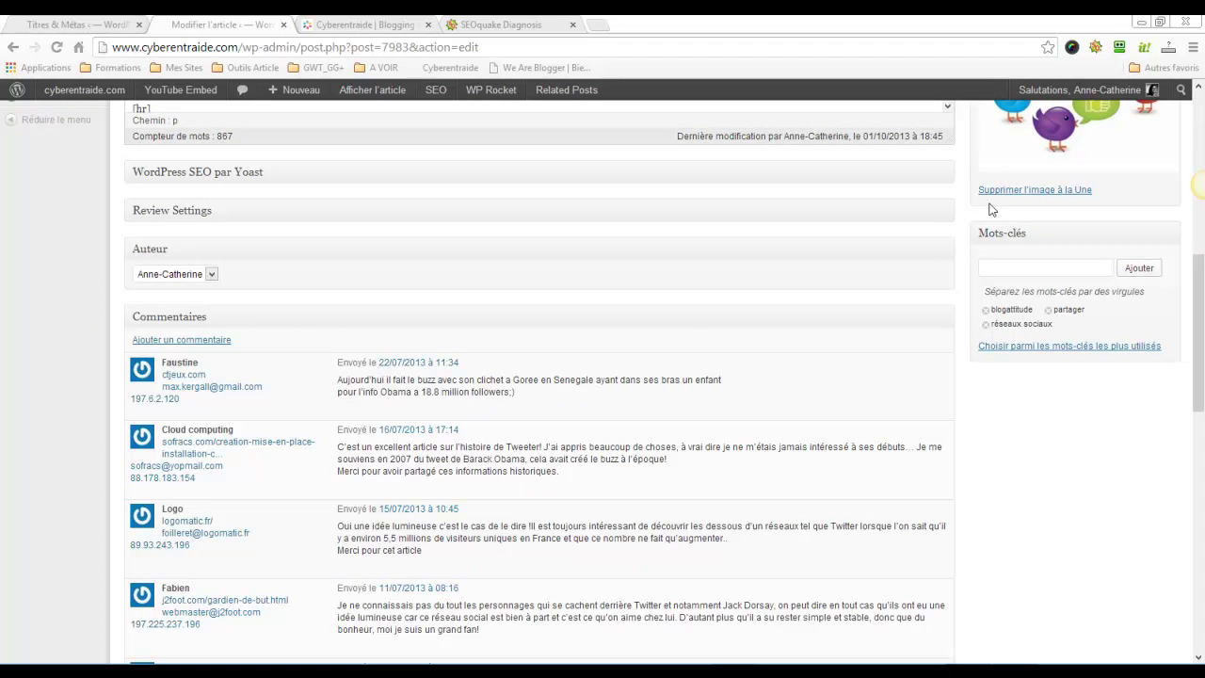
left_click(928, 173)
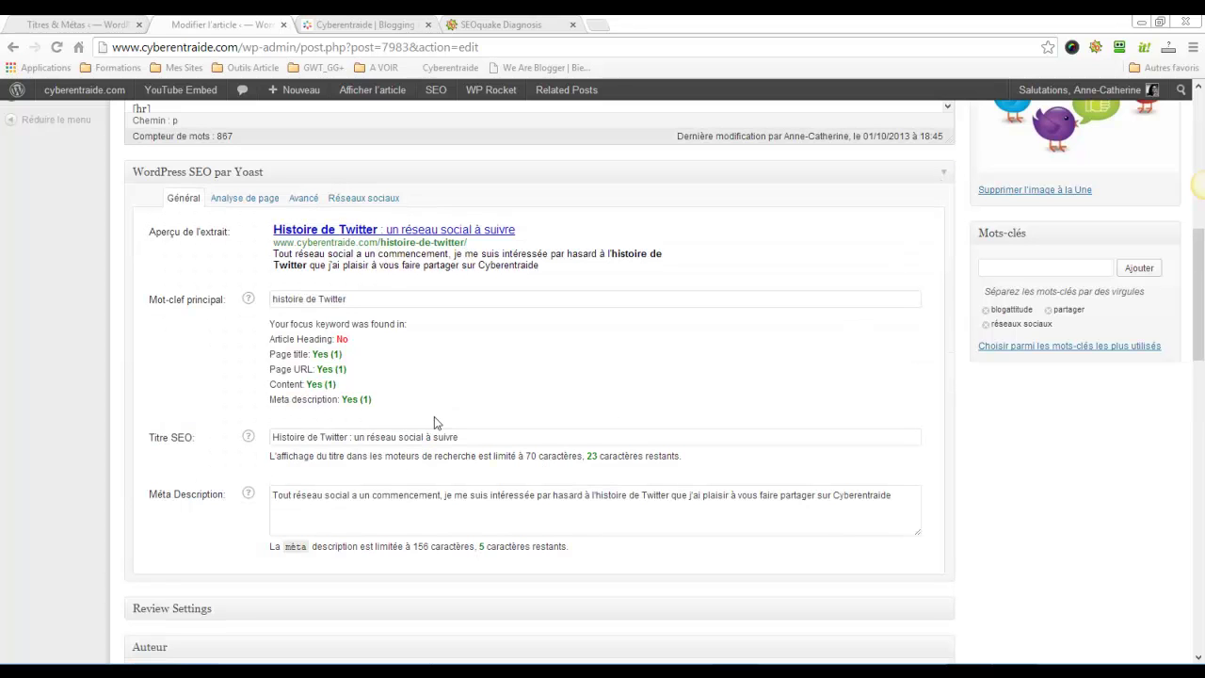
Compare the Twitter article's own title with its SEO title and meta description in the Yoast box.
scroll(435, 420, "down", 2)
scroll(435, 420, "up", 3)
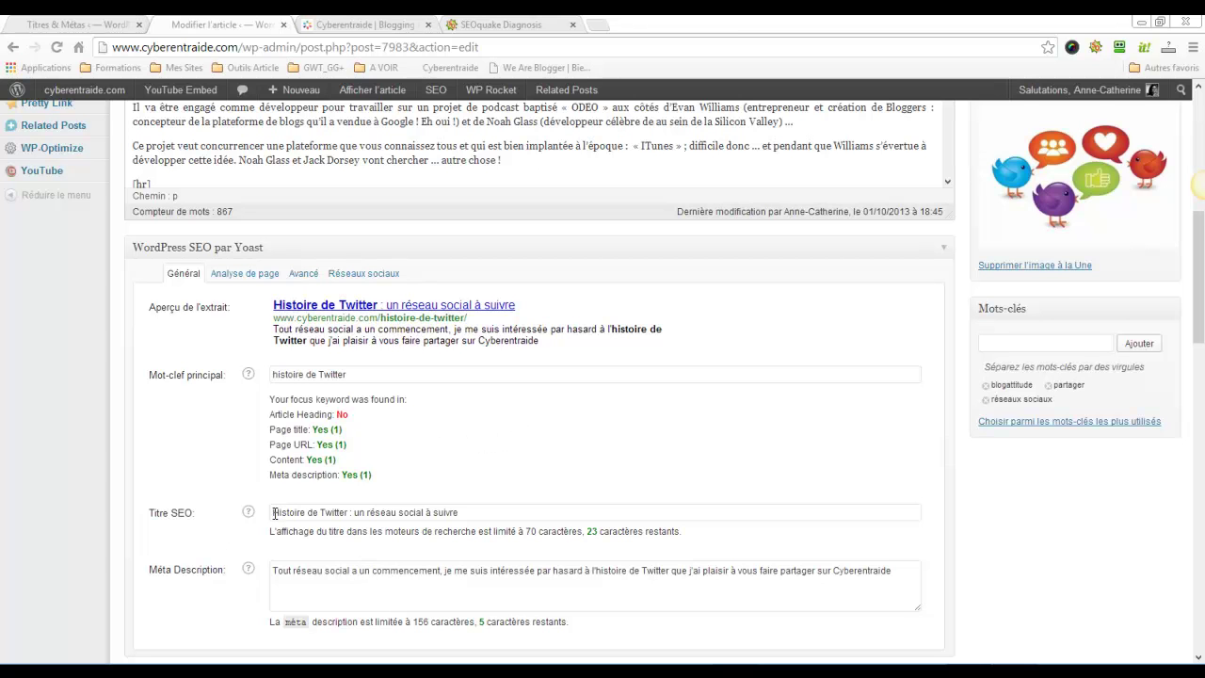
scroll(273, 512, "up", 10)
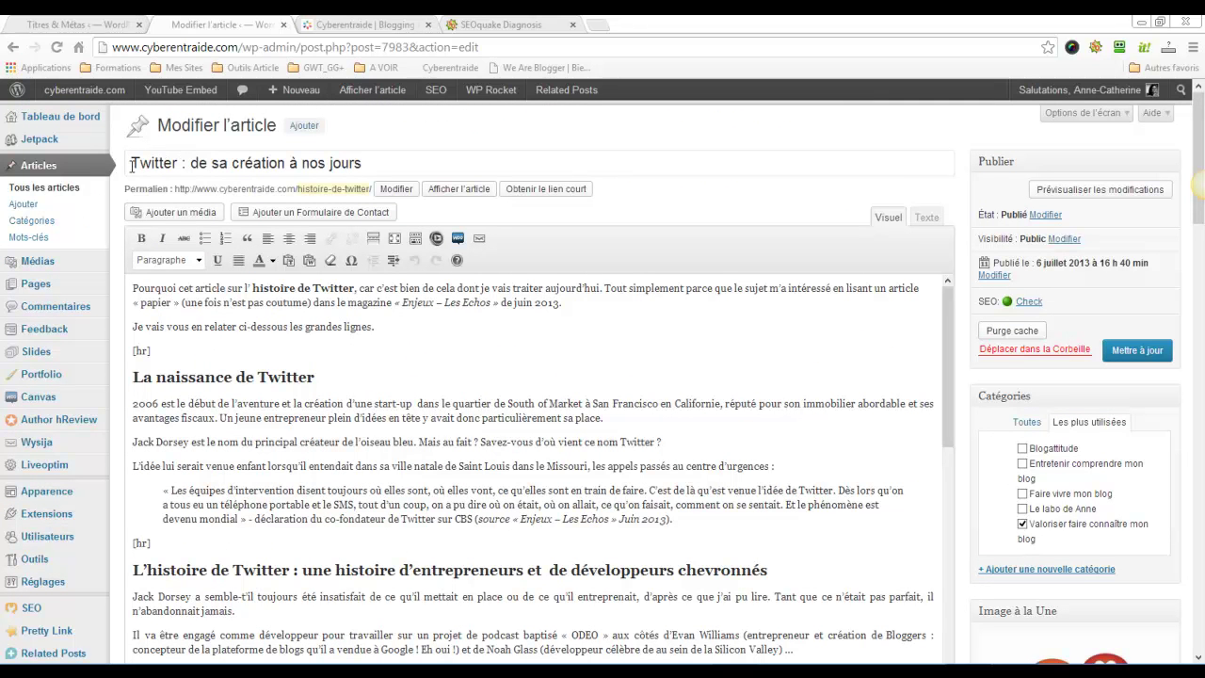
scroll(414, 424, "down", 15)
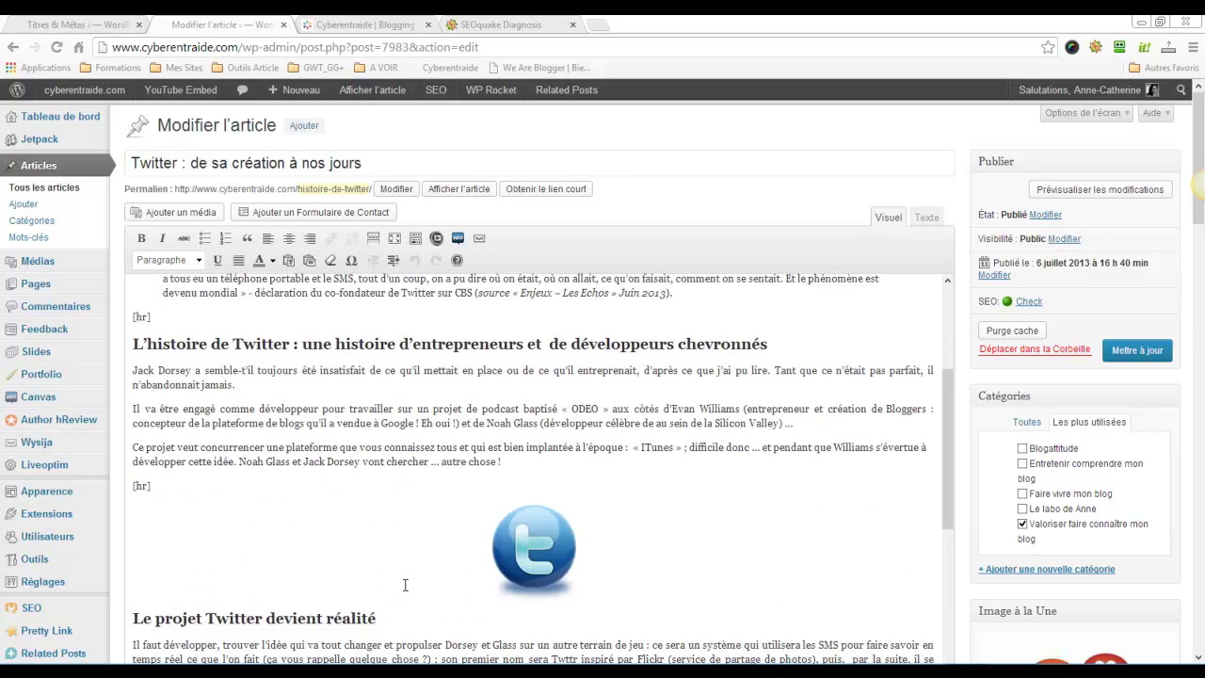
scroll(404, 596, "down", 1)
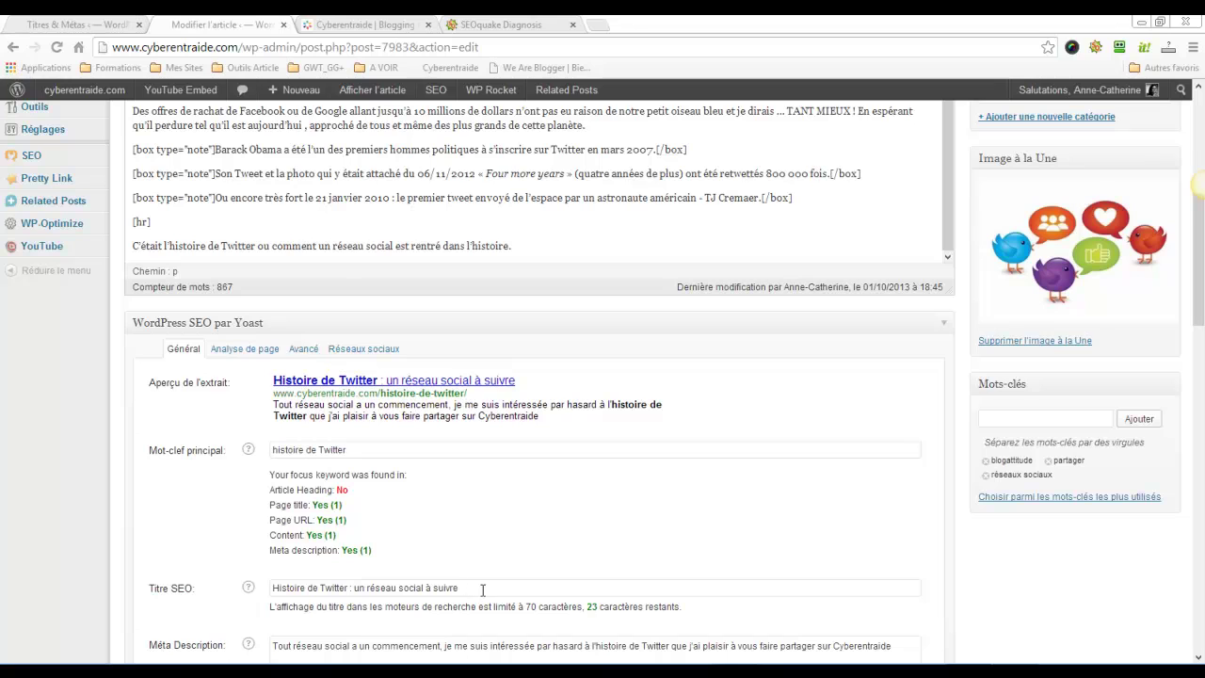
scroll(481, 589, "up", 20)
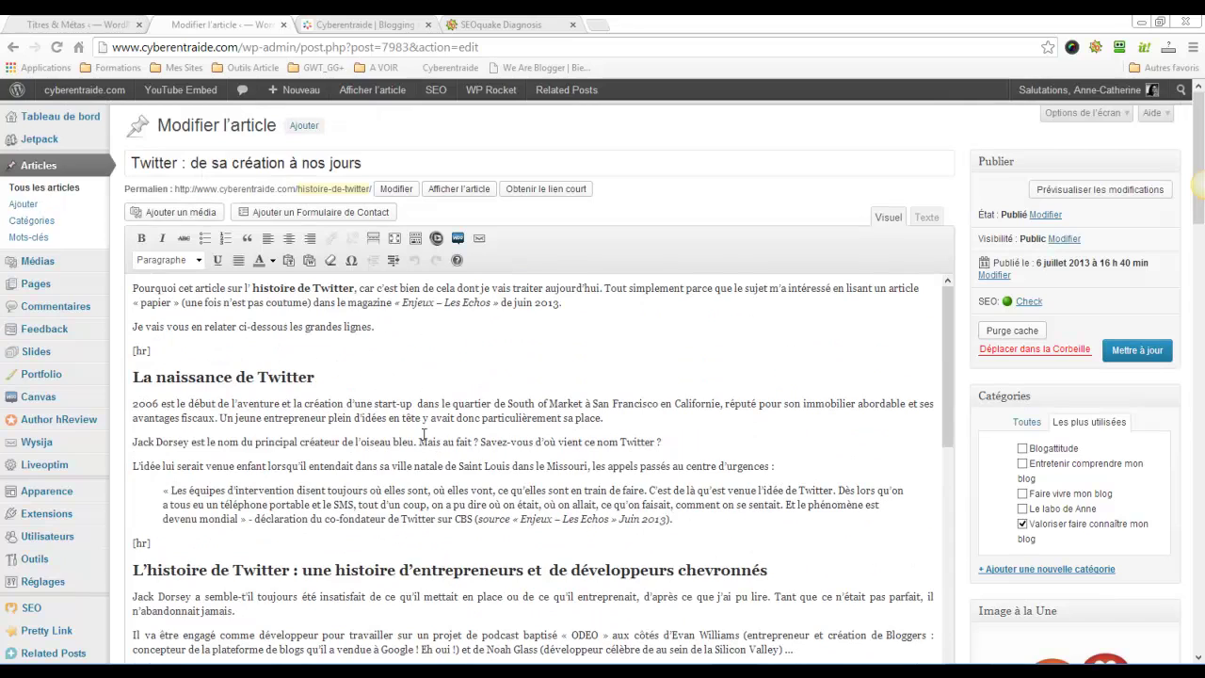
Review the snippet preview, focus keyword, SEO title and meta description in the Yoast box below the Twitter article.
scroll(254, 238, "down", 20)
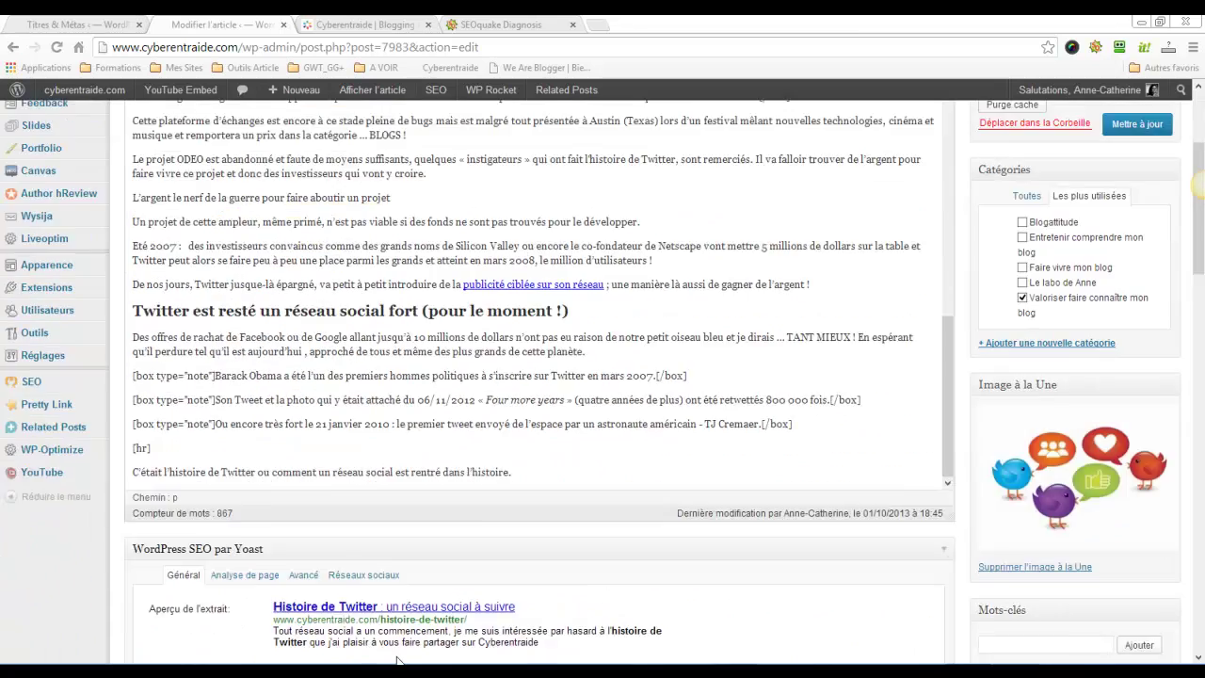
scroll(295, 245, "up", 1)
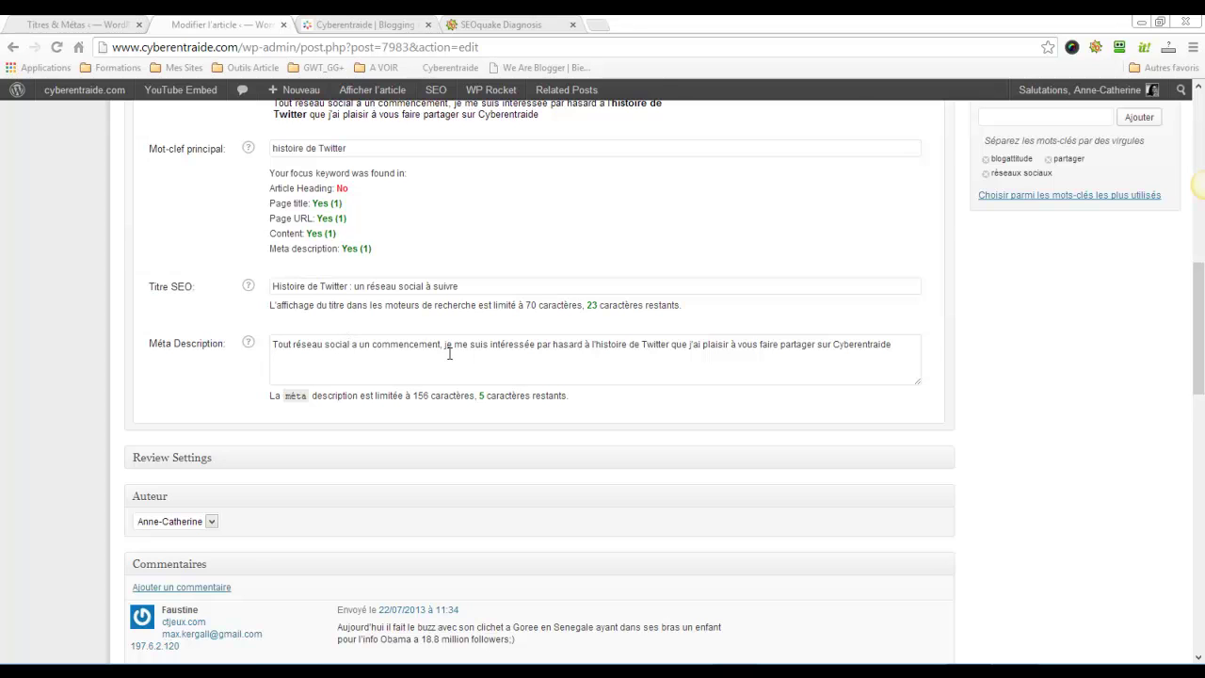
scroll(450, 354, "up", 3)
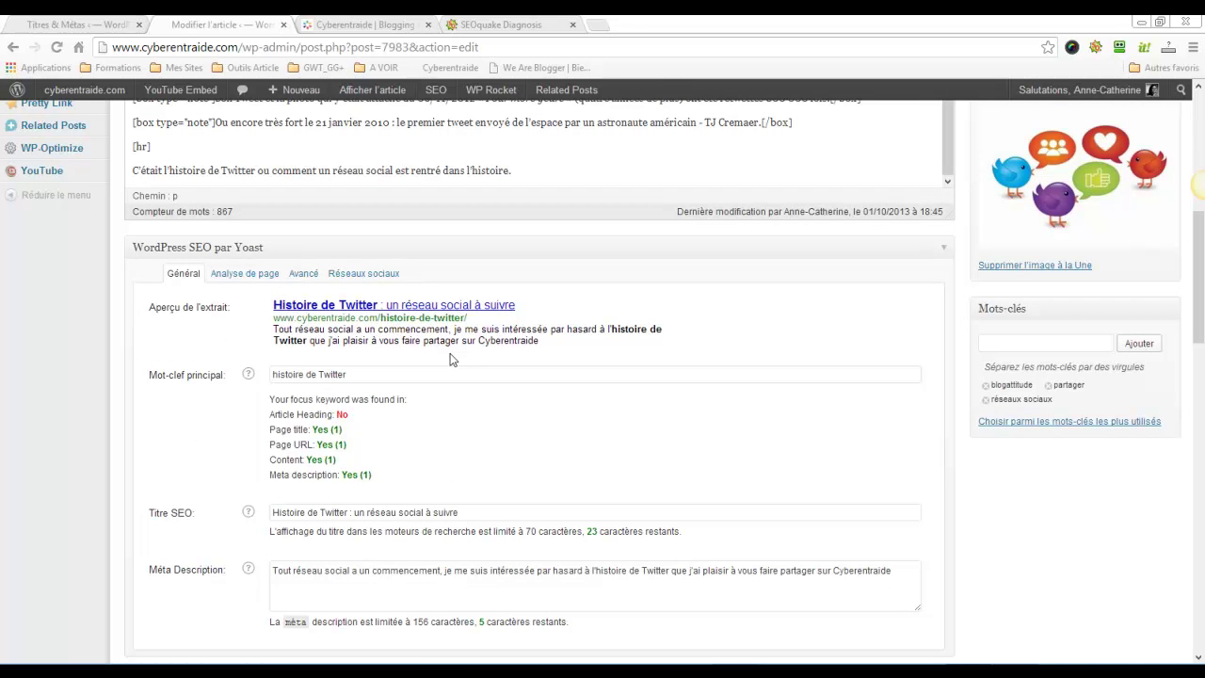
scroll(452, 358, "down", 1)
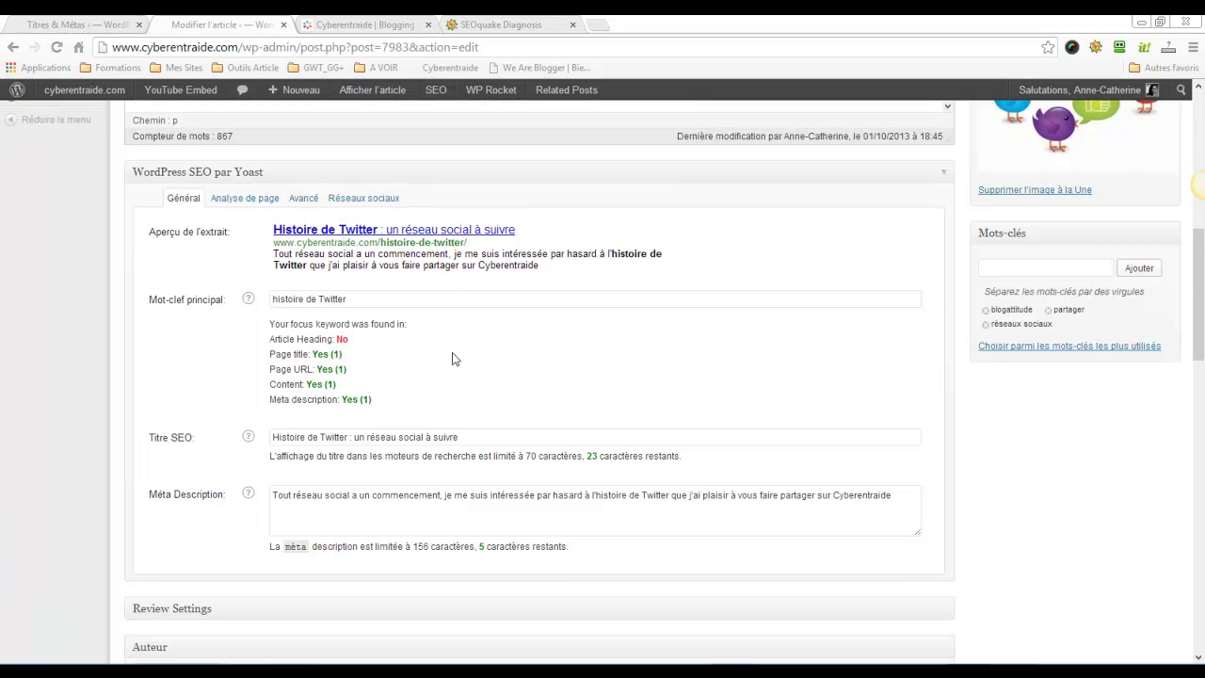
scroll(452, 359, "down", 2)
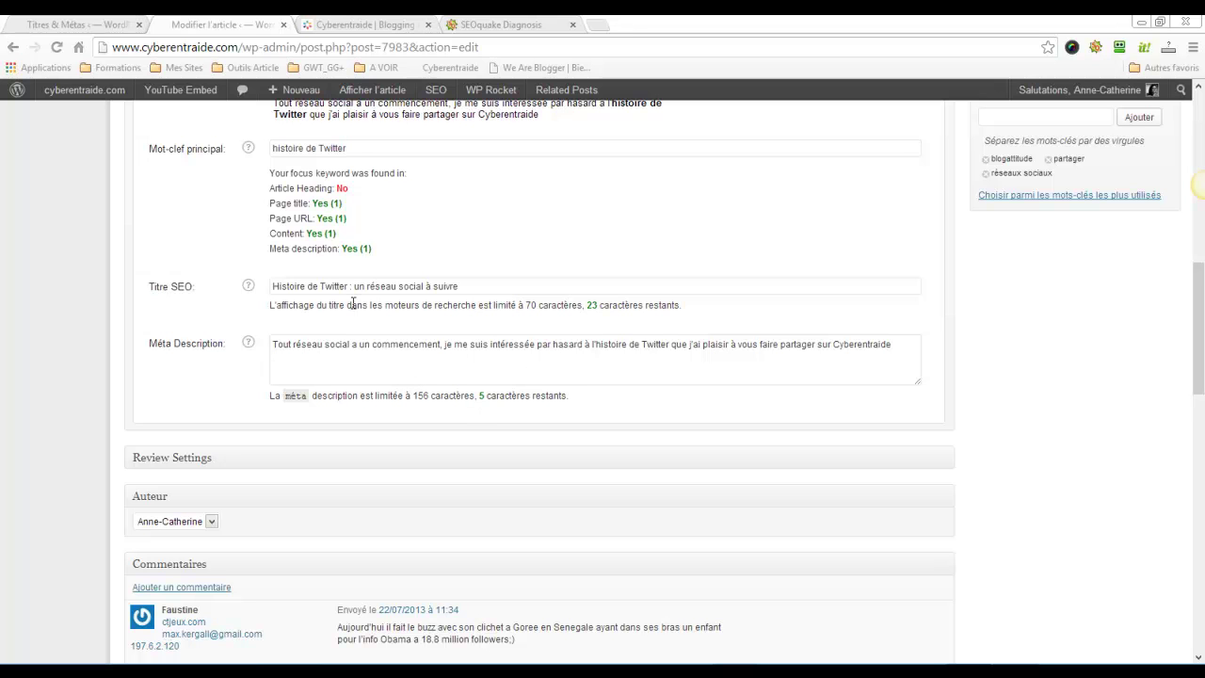
Open the published Twitter article in a new browser tab and run a SEOquake diagnosis to check its title and meta description.
scroll(364, 301, "up", 15)
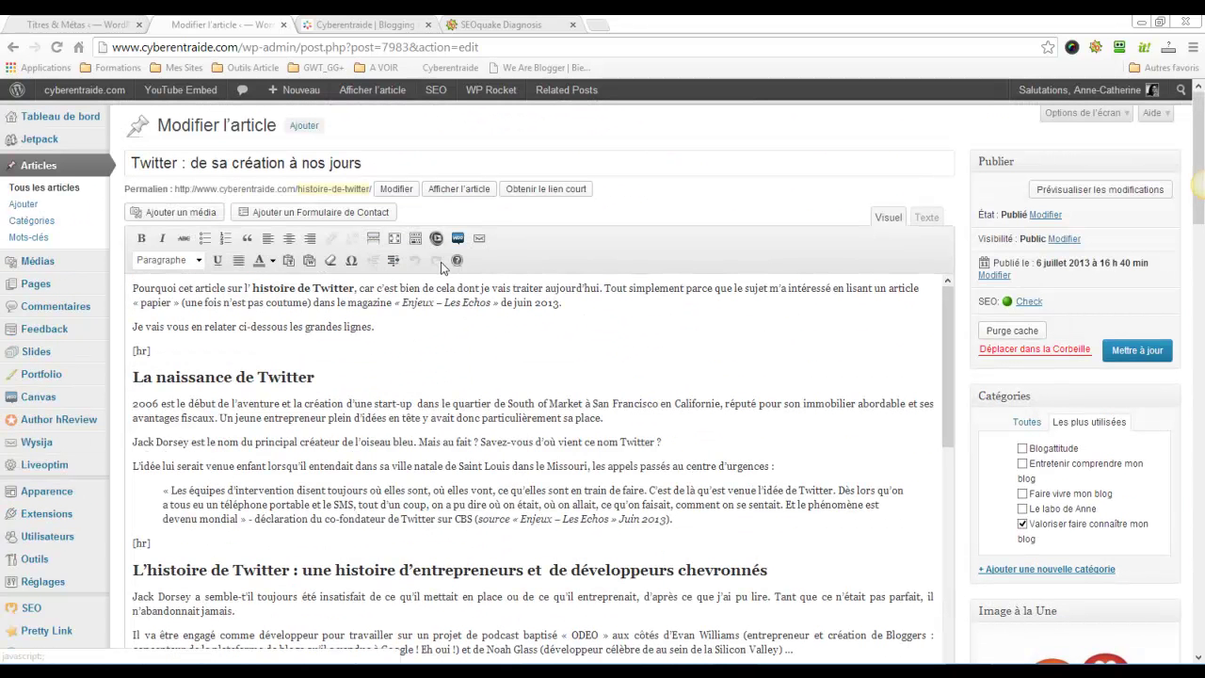
right_click(482, 199)
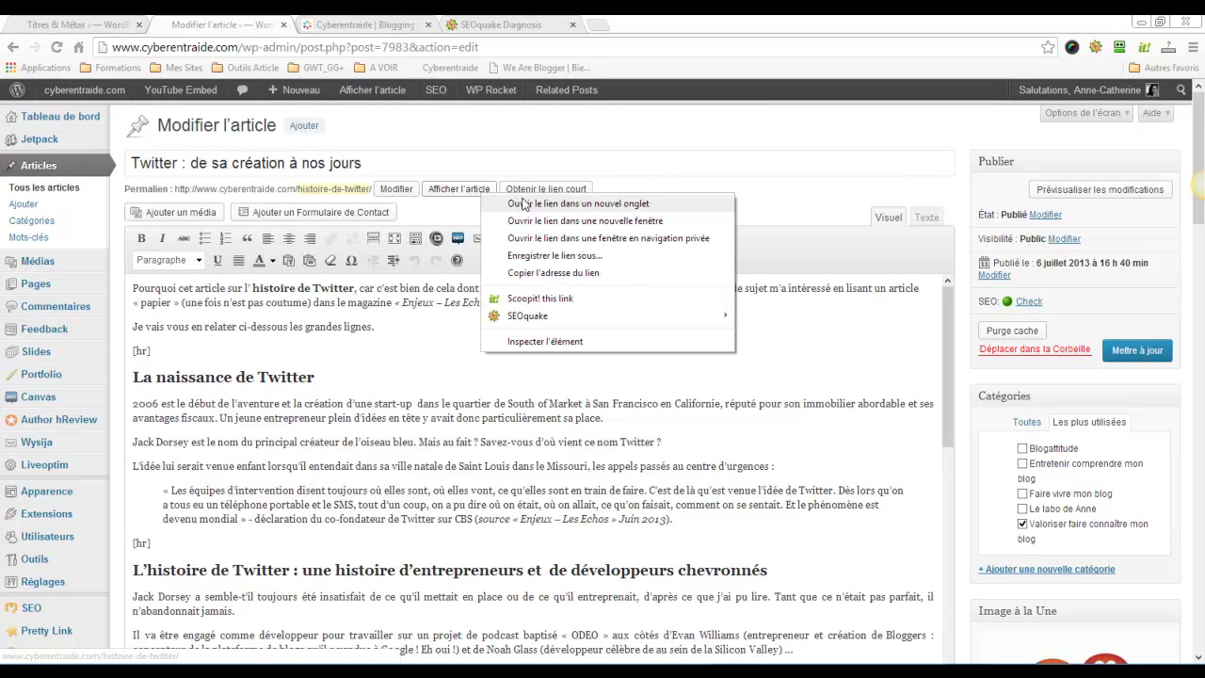
left_click(528, 206)
left_click(377, 28)
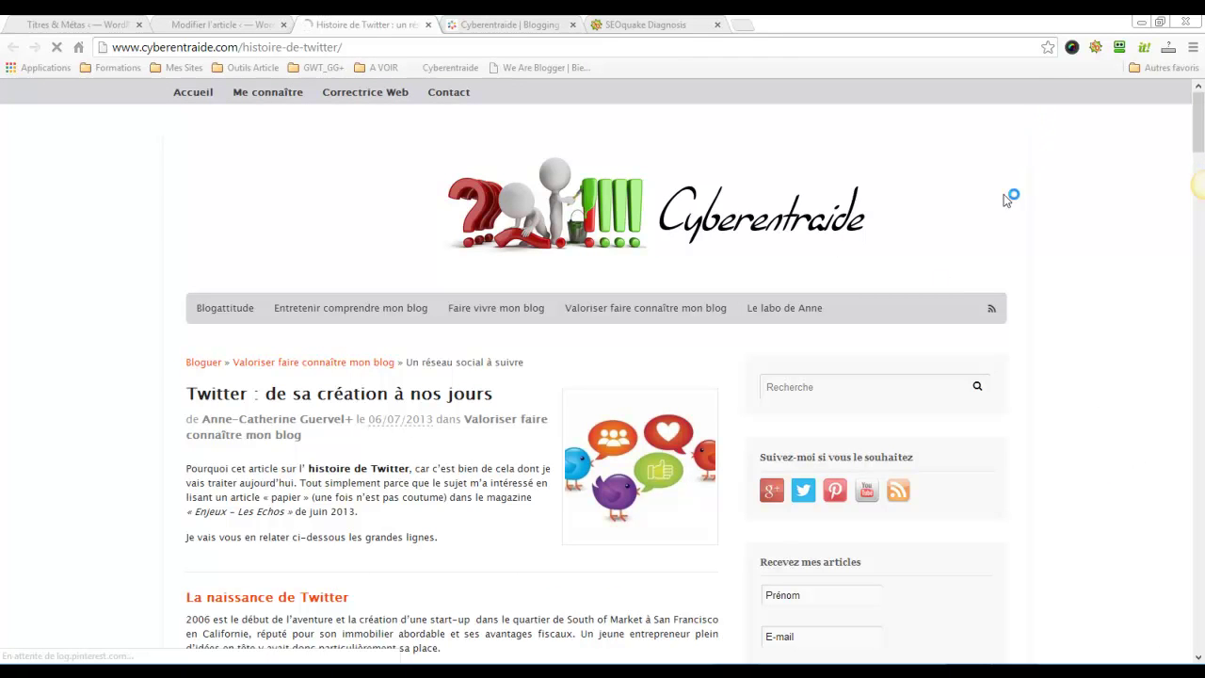
left_click(1096, 54)
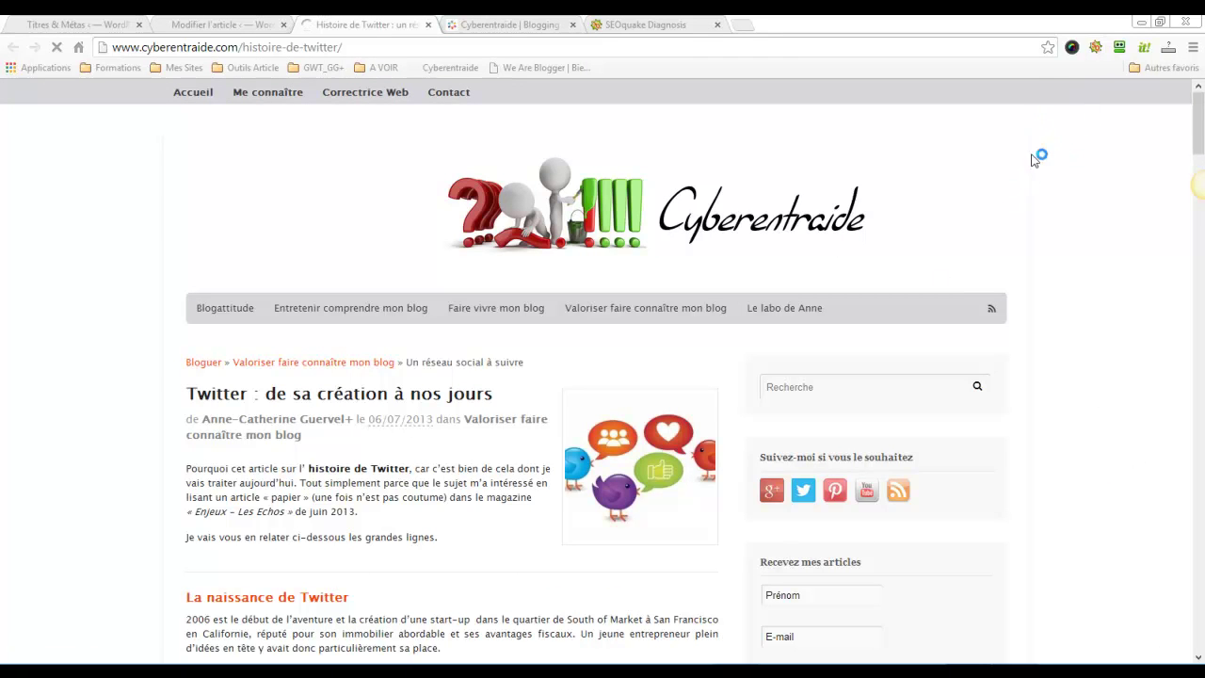
left_click(743, 98)
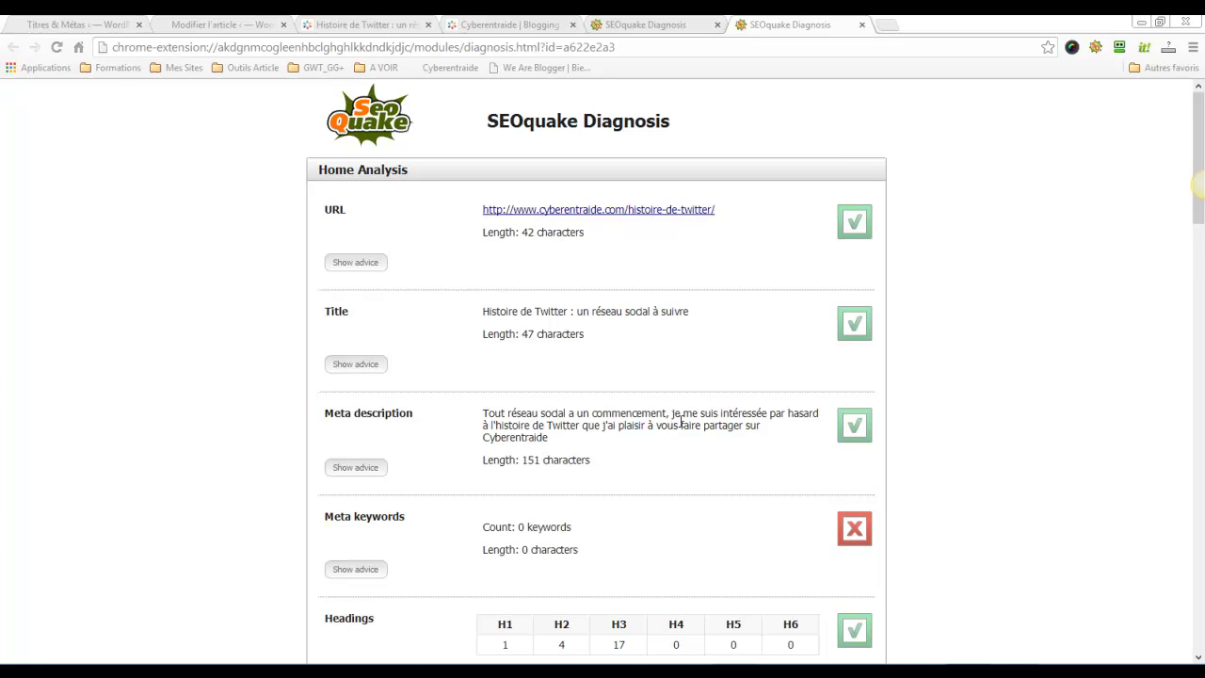
Return to Yoast's Titres & Métas settings and examine the template variables used for Articles and Pages.
left_click(94, 26)
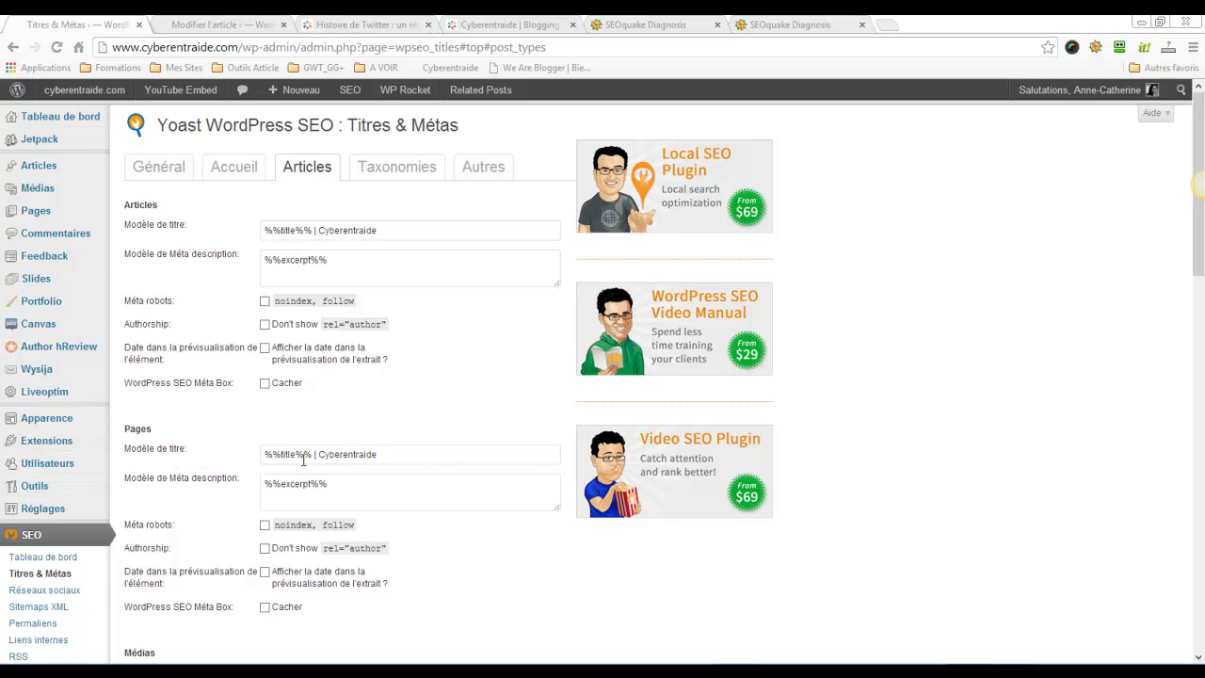
scroll(345, 487, "down", 3)
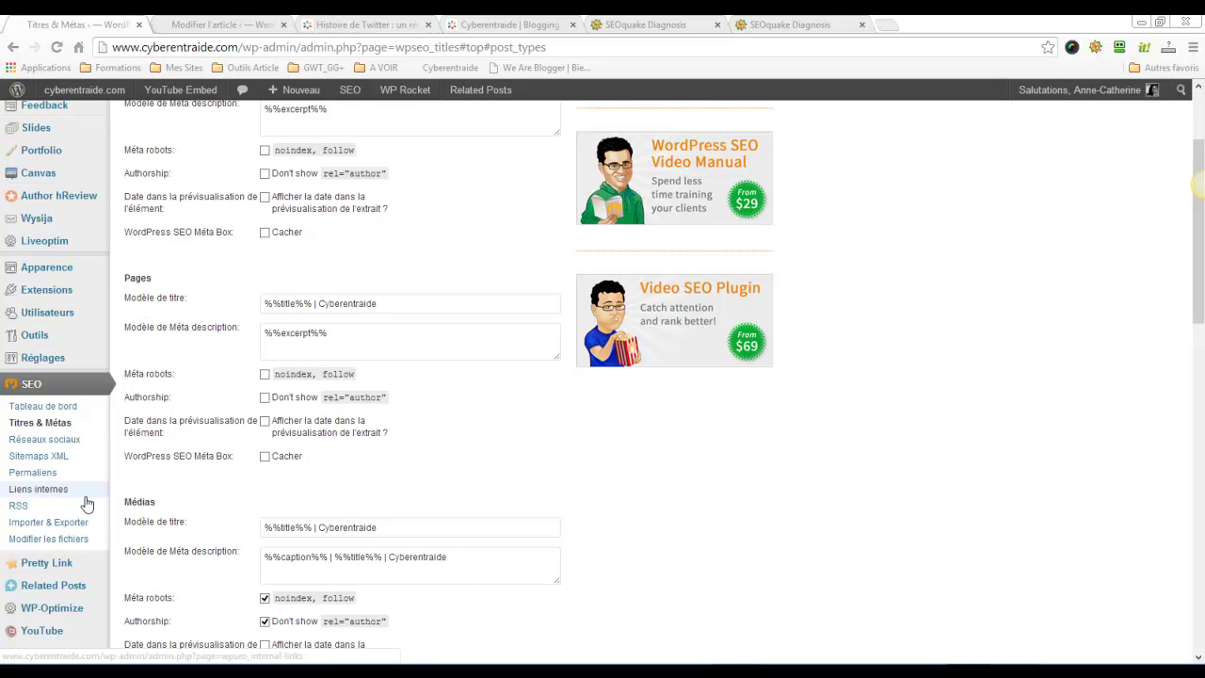
mouse_move(52, 367)
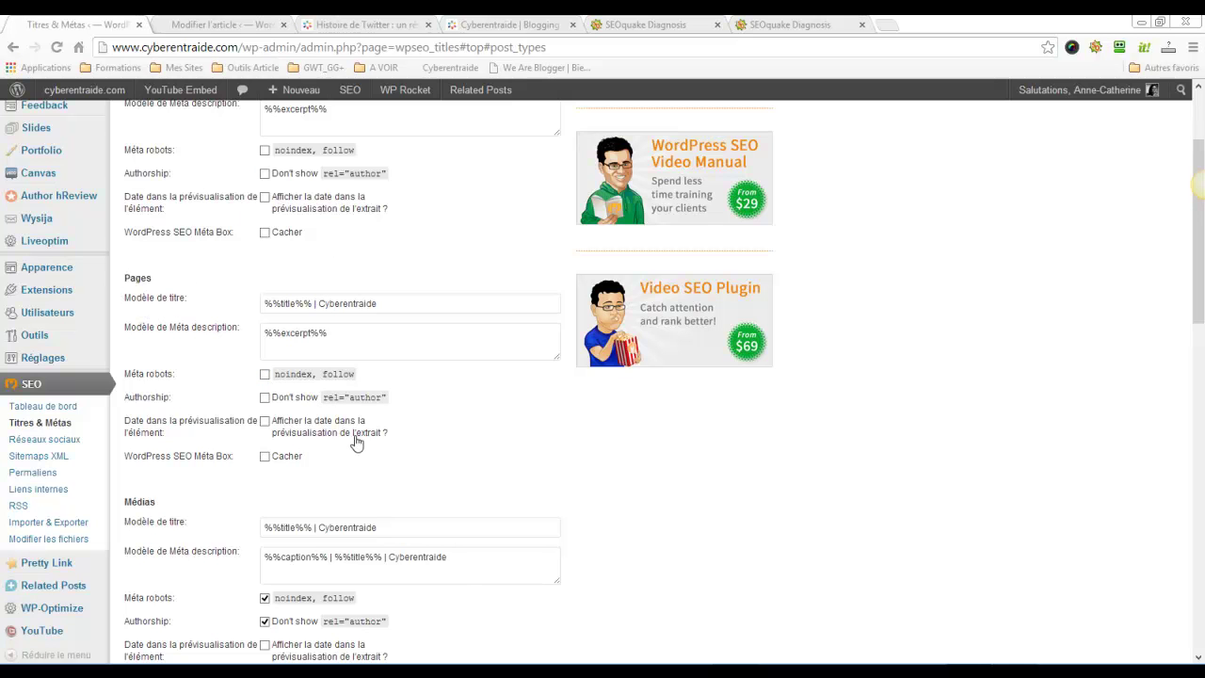
scroll(358, 445, "down", 2)
scroll(202, 368, "up", 4)
mouse_move(32, 199)
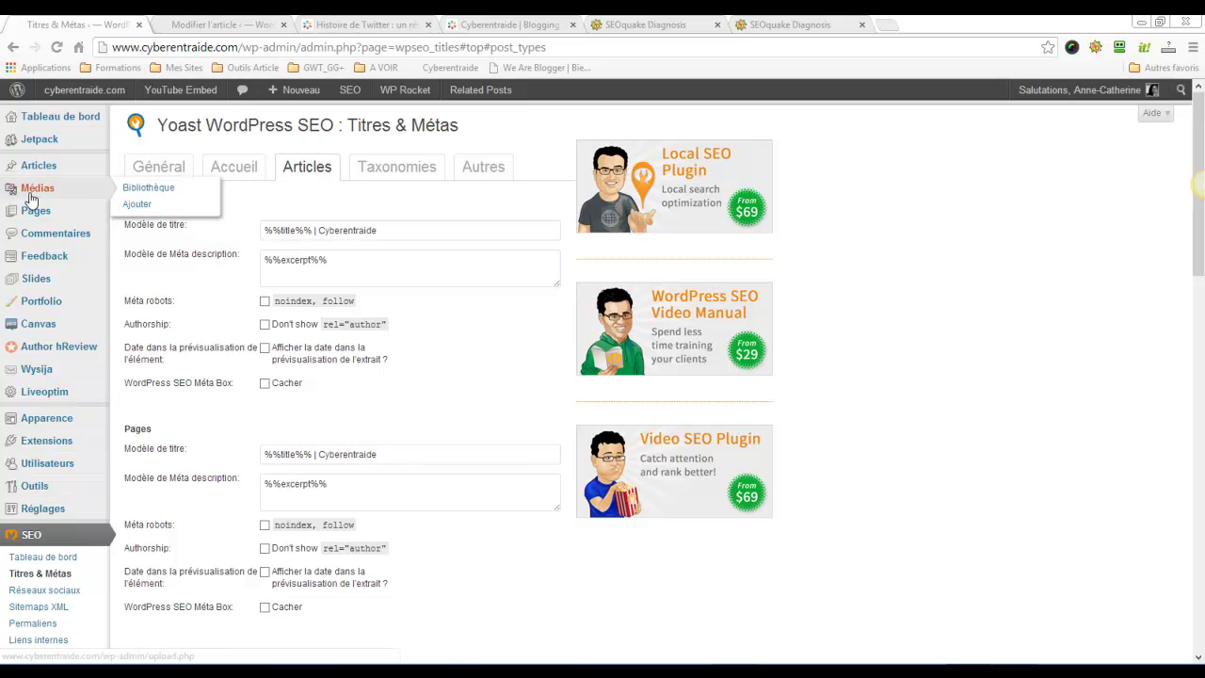
scroll(449, 498, "down", 3)
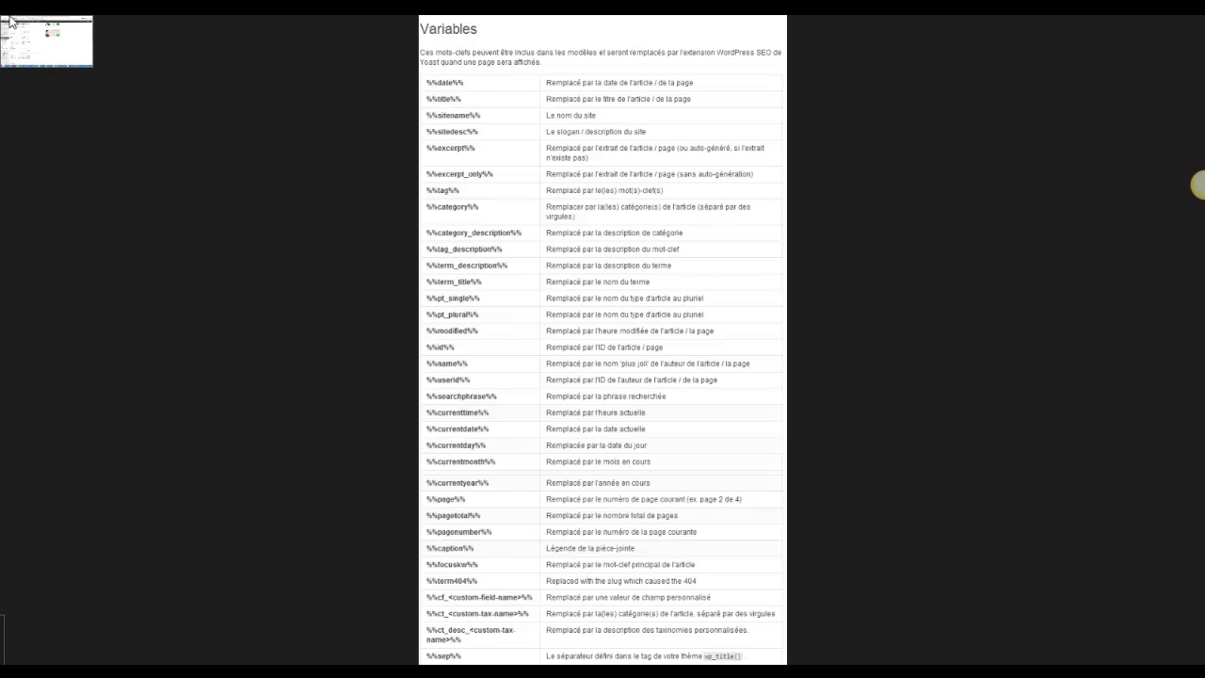
left_click(13, 23)
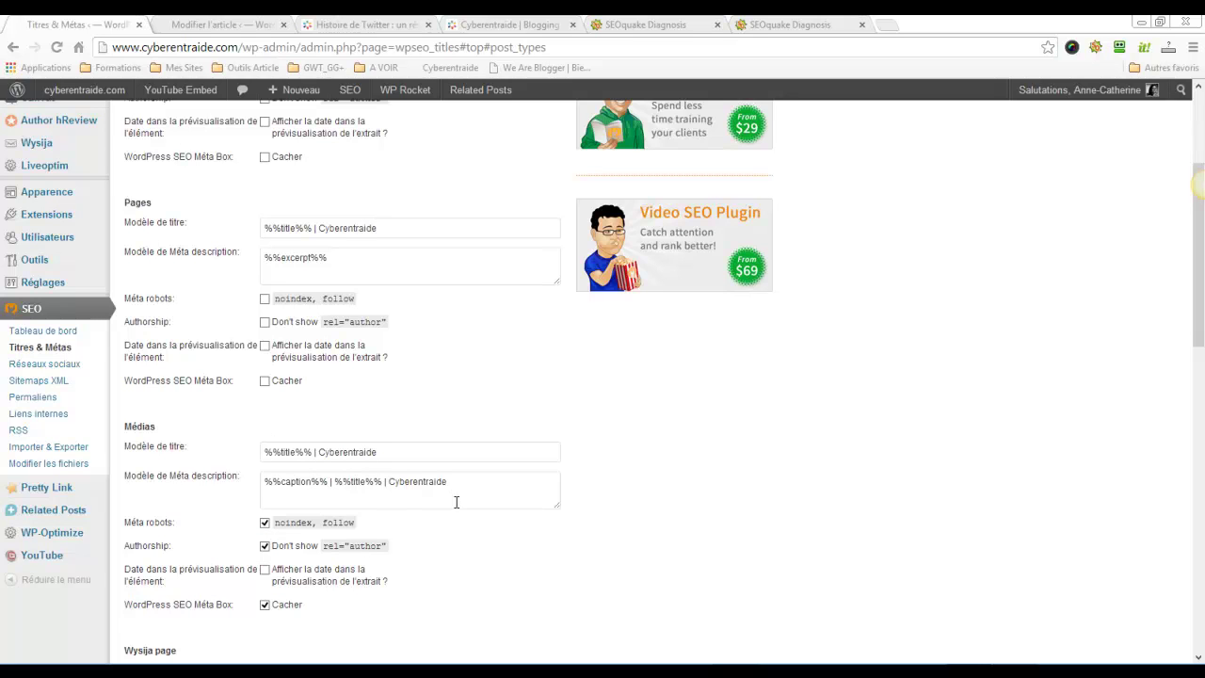
Examine the templates and the robots, authorship and meta box options for Médias, Wysija page, WooFramework Internal Container and Portfolio.
scroll(430, 498, "down", 1)
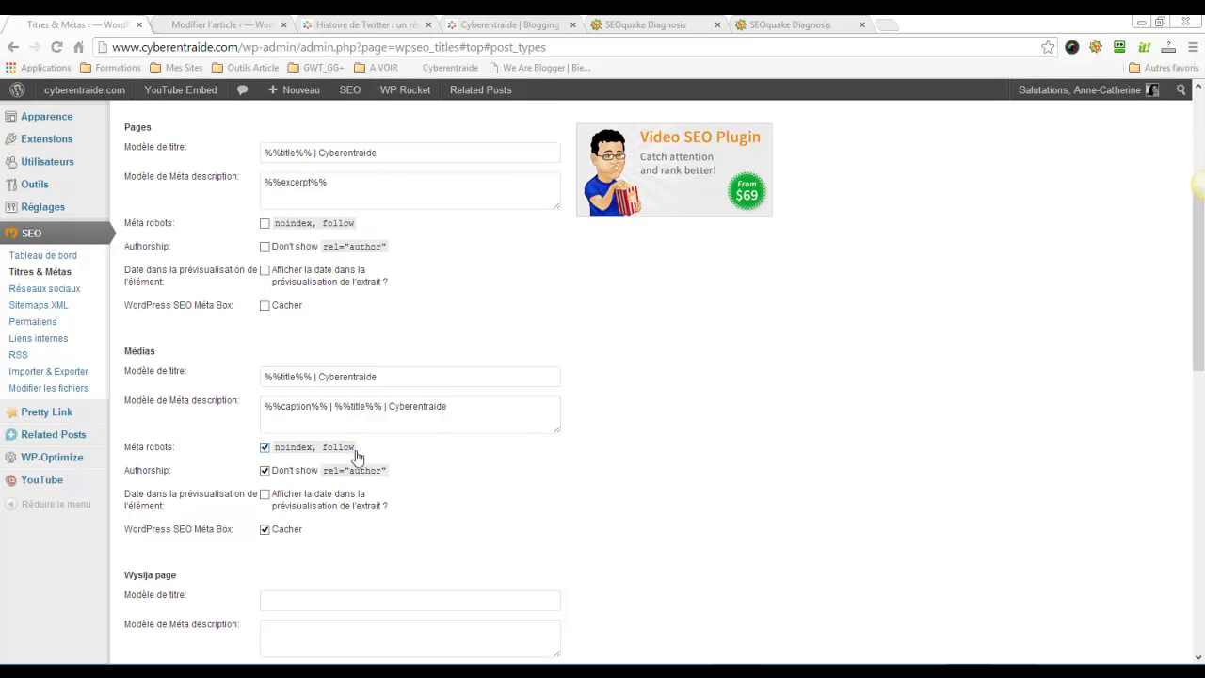
scroll(358, 456, "down", 1)
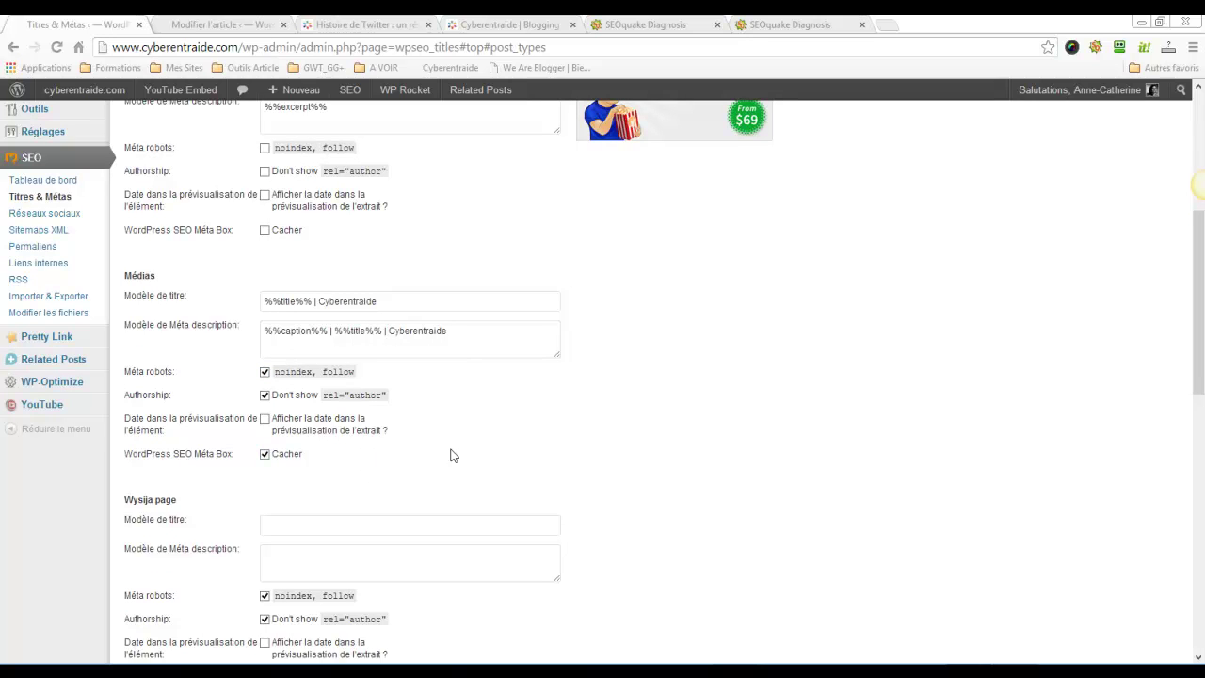
scroll(451, 457, "up", 2)
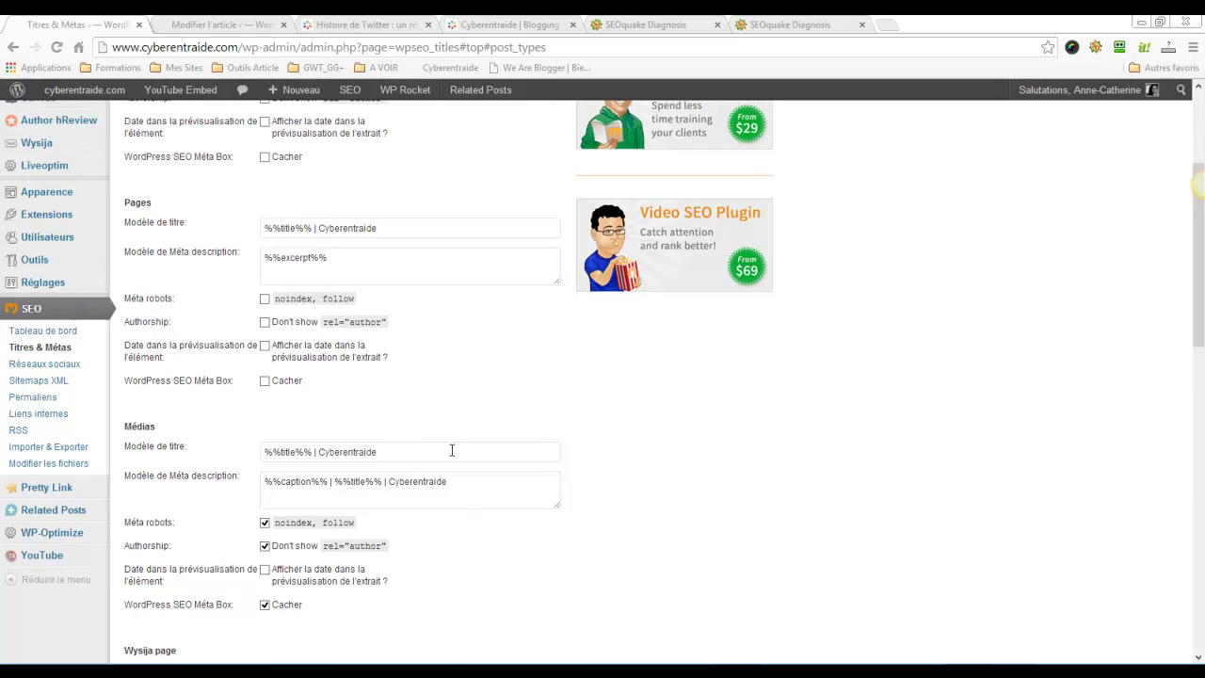
scroll(451, 450, "down", 3)
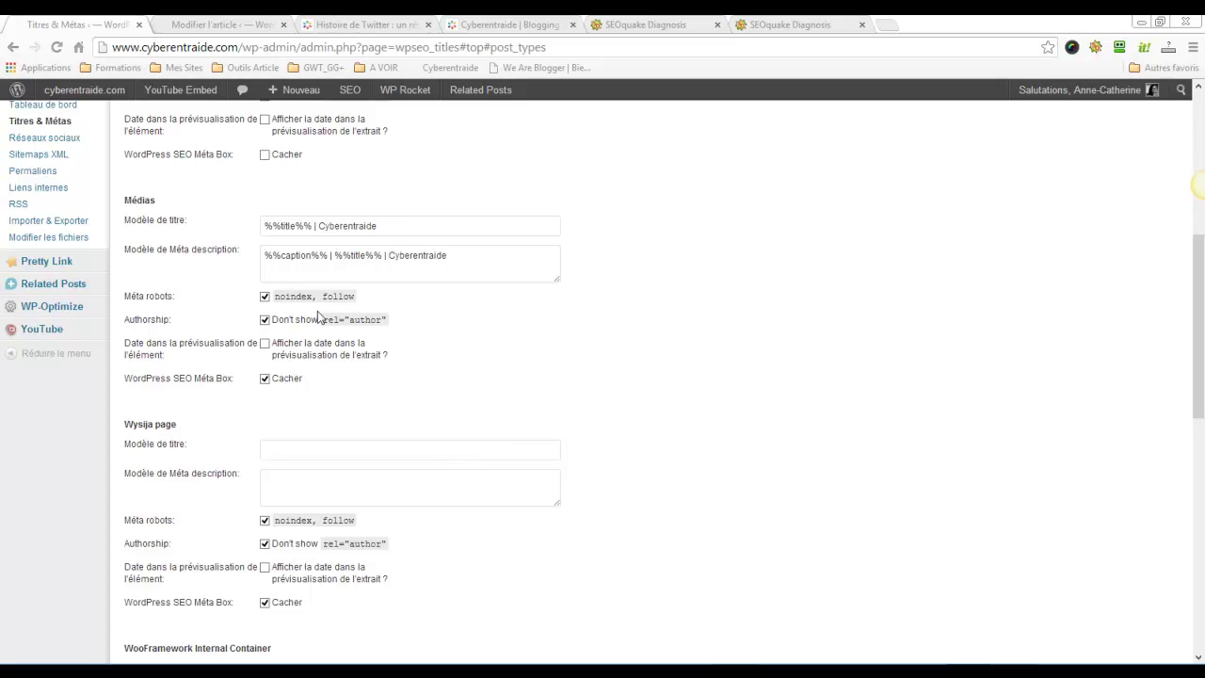
scroll(347, 522, "down", 2)
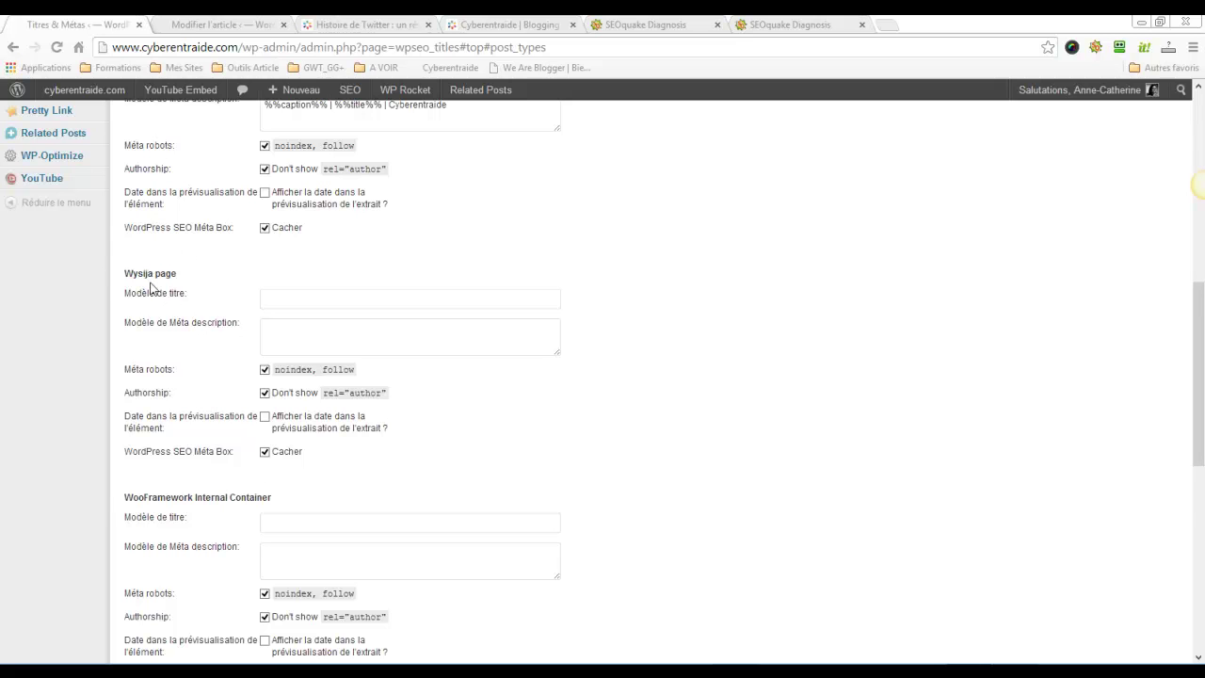
scroll(227, 484, "down", 2)
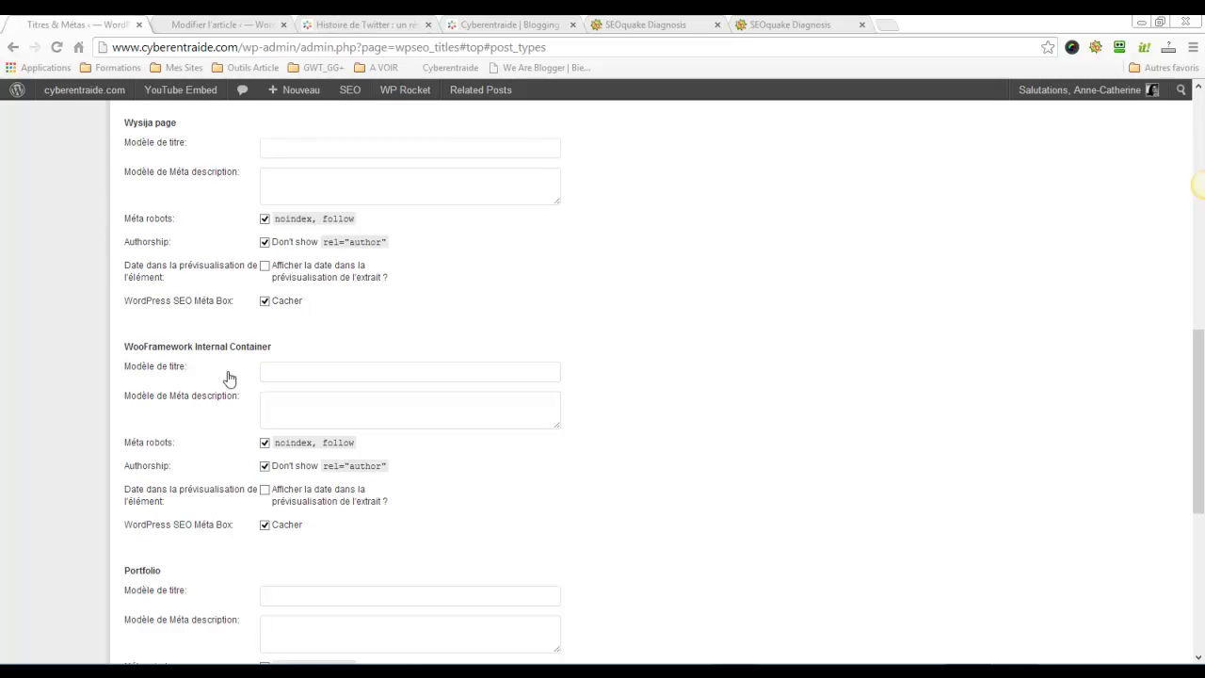
scroll(268, 381, "down", 4)
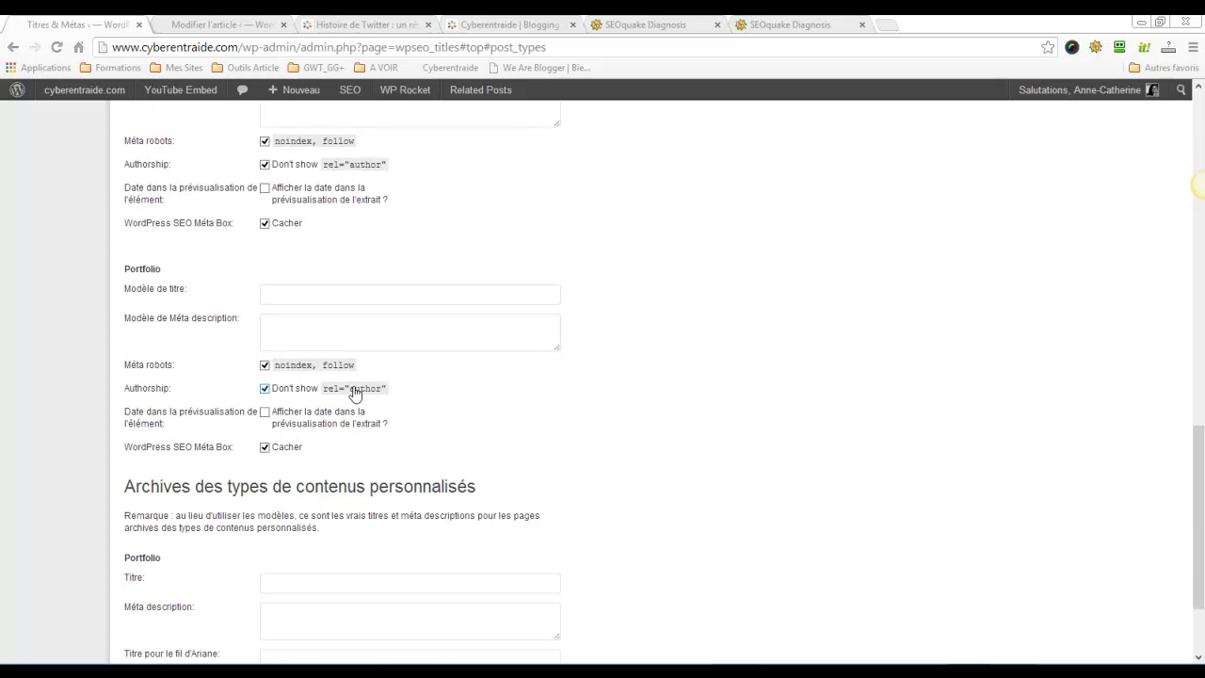
scroll(355, 393, "down", 2)
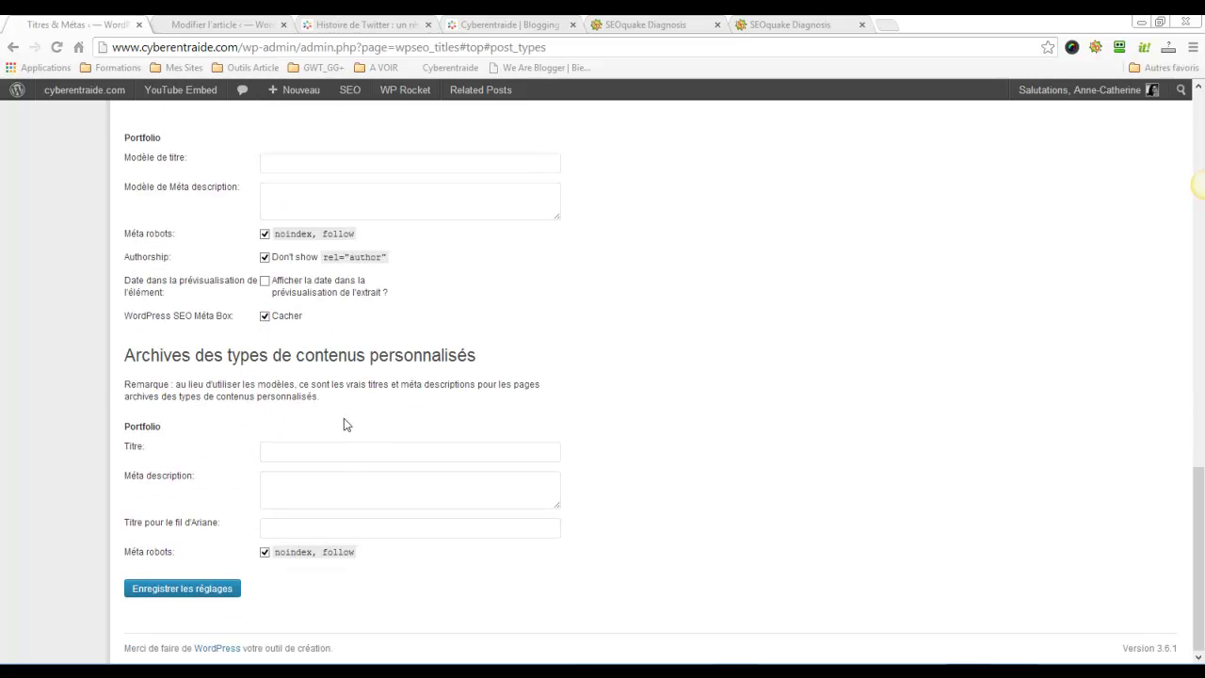
scroll(445, 398, "up", 6)
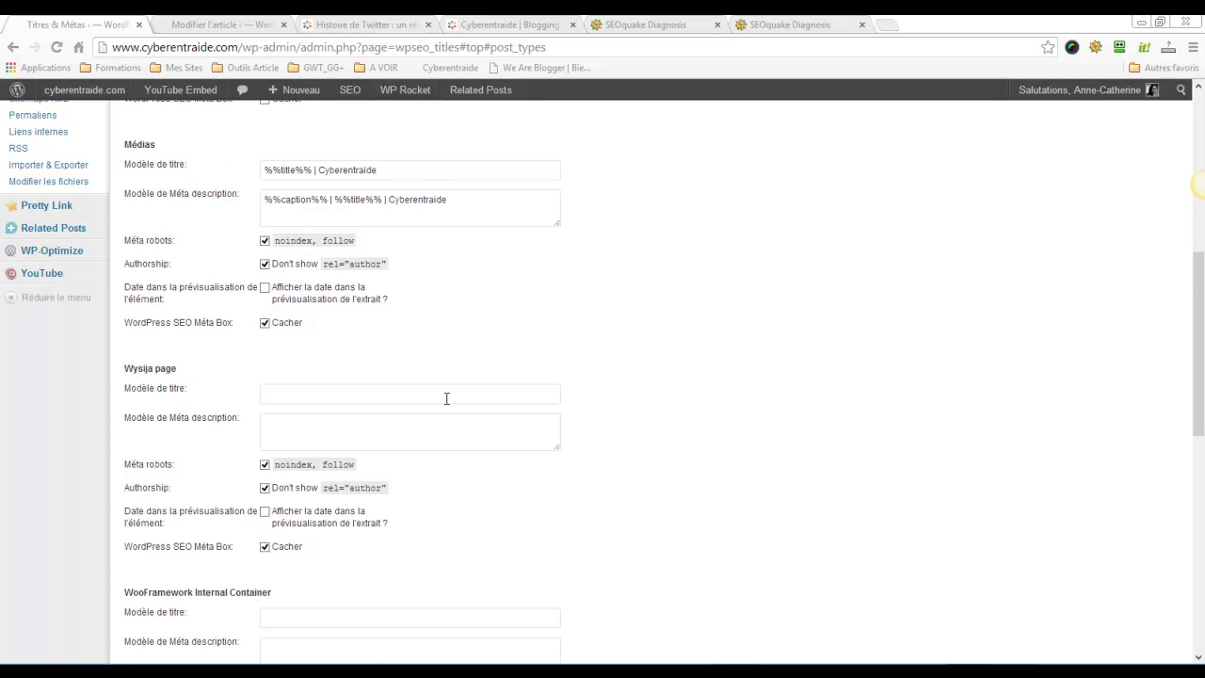
scroll(446, 399, "up", 1)
scroll(402, 477, "down", 3)
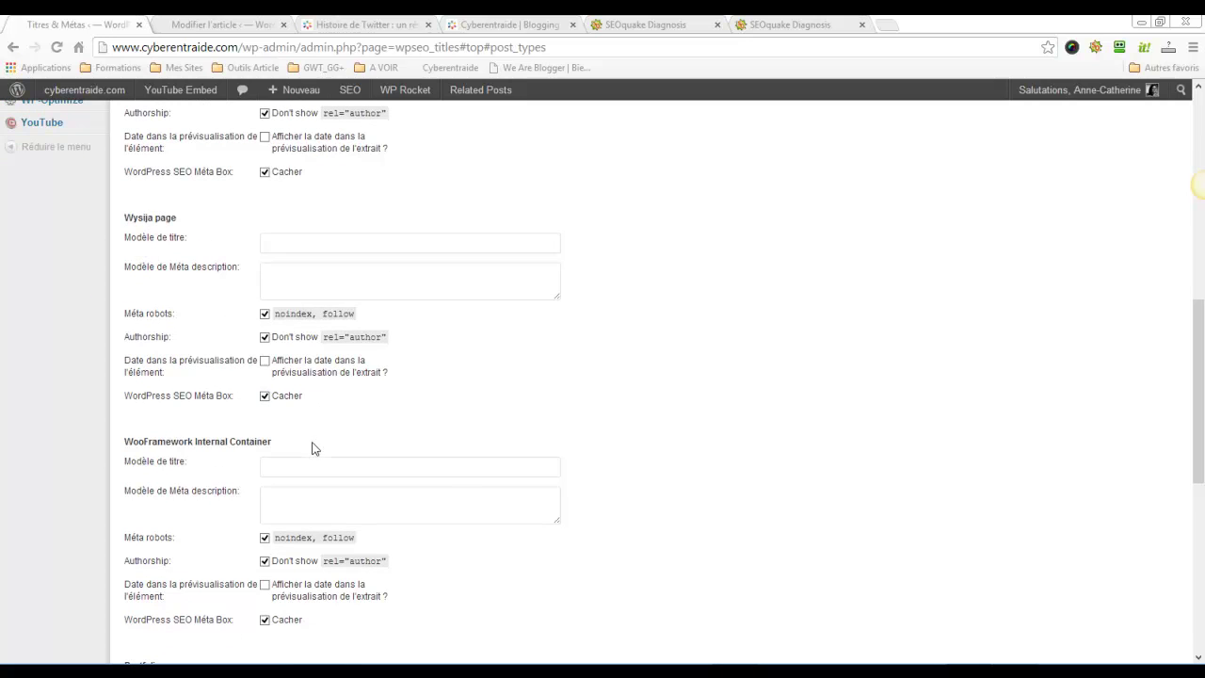
scroll(635, 478, "up", 10)
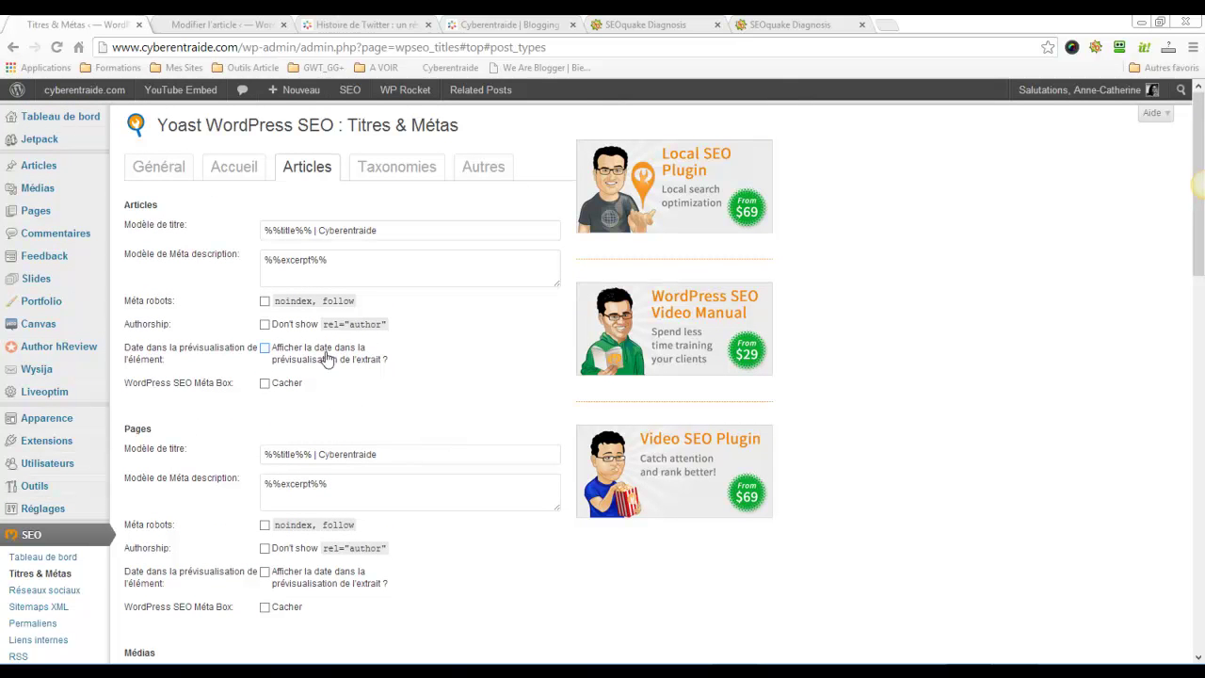
Show the Taxonomies settings and review the templates for Catégories, Mots-clés, Format, Slide Pages and Portfolio Galleries.
left_click(396, 181)
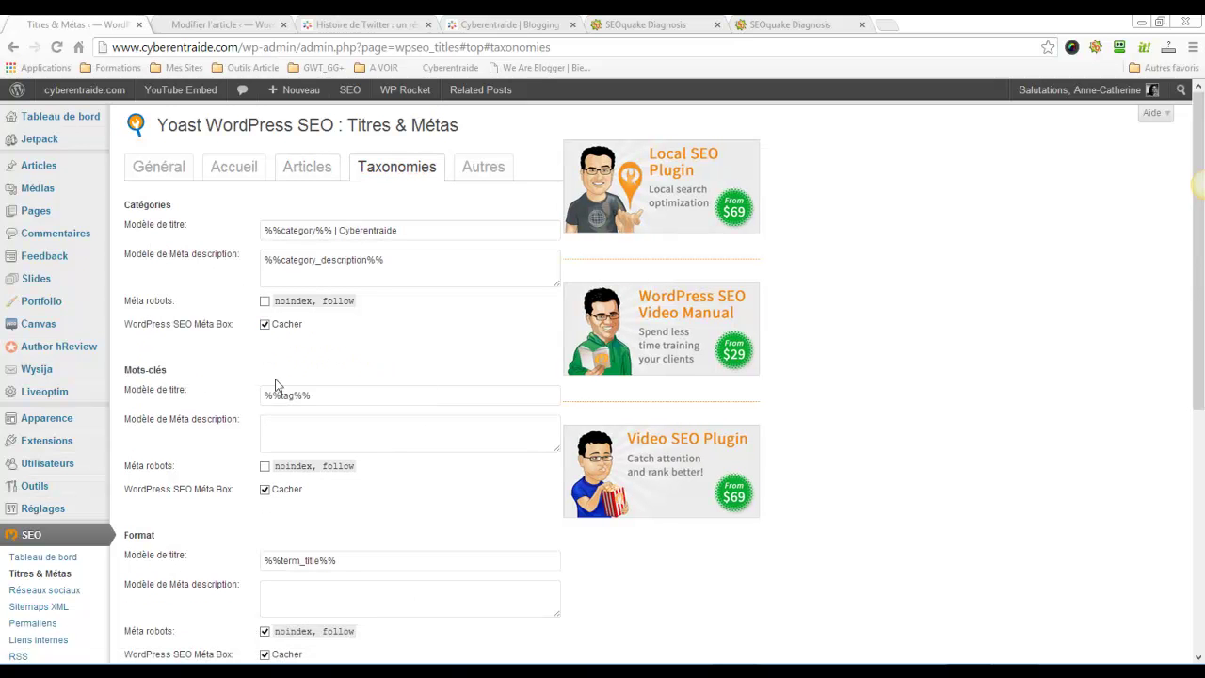
scroll(334, 533, "down", 2)
scroll(333, 534, "down", 2)
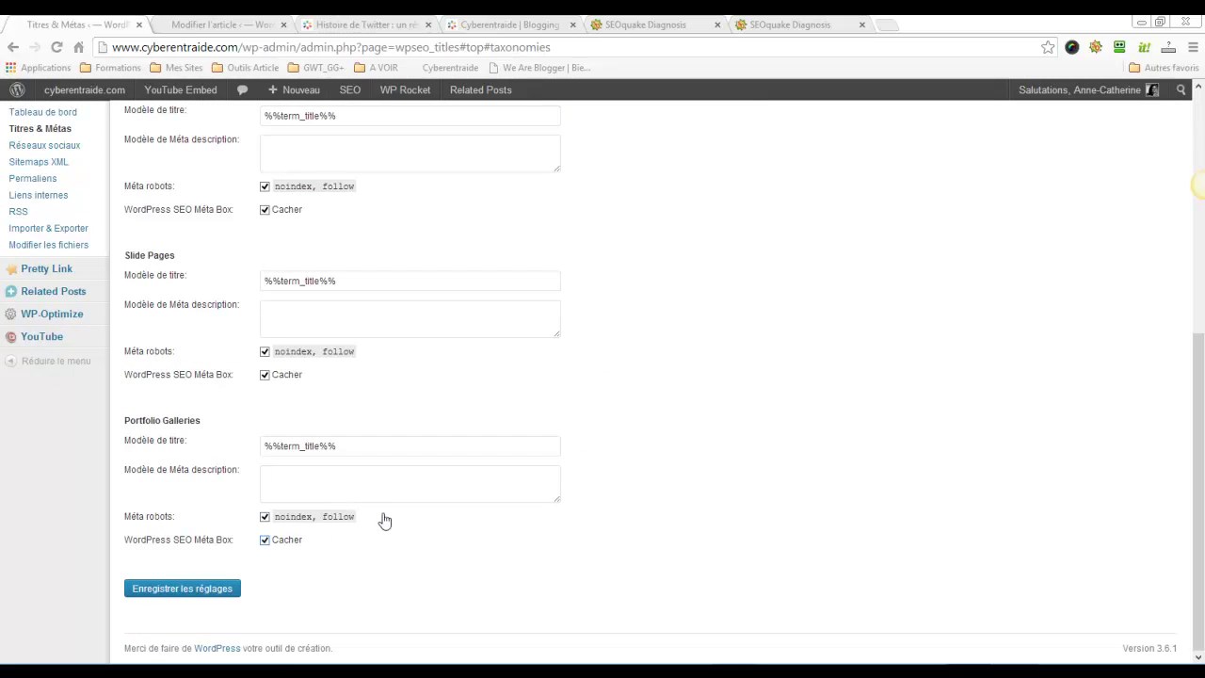
scroll(389, 519, "up", 2)
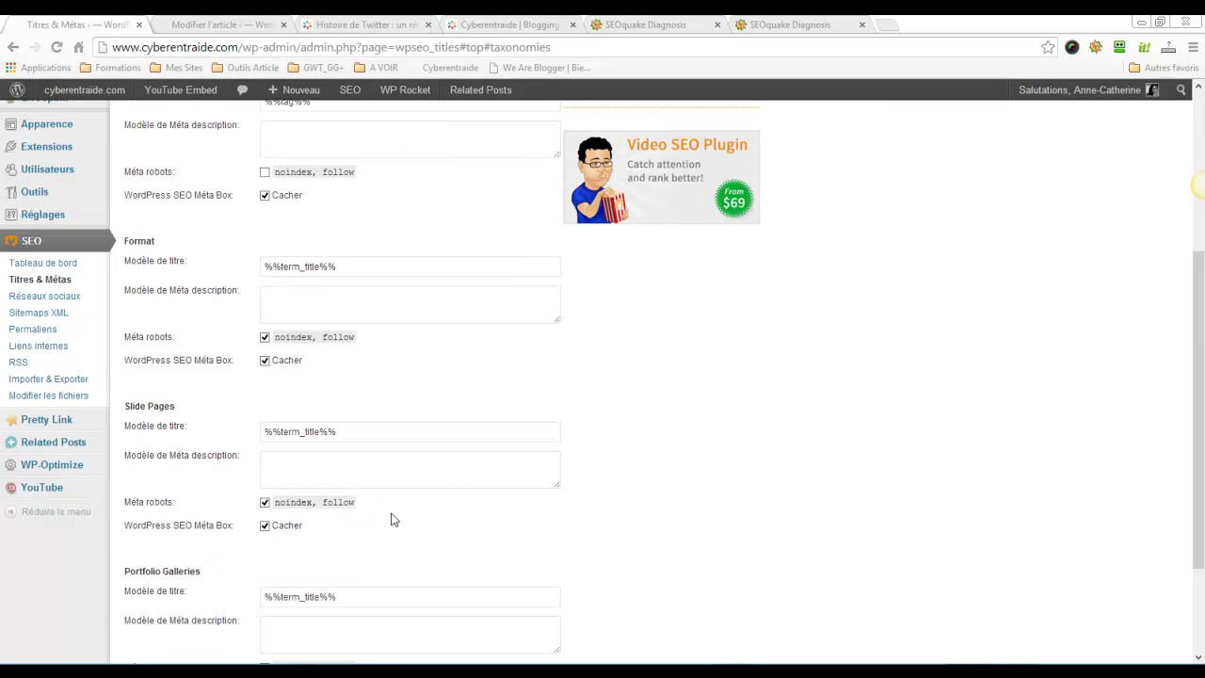
scroll(392, 517, "up", 3)
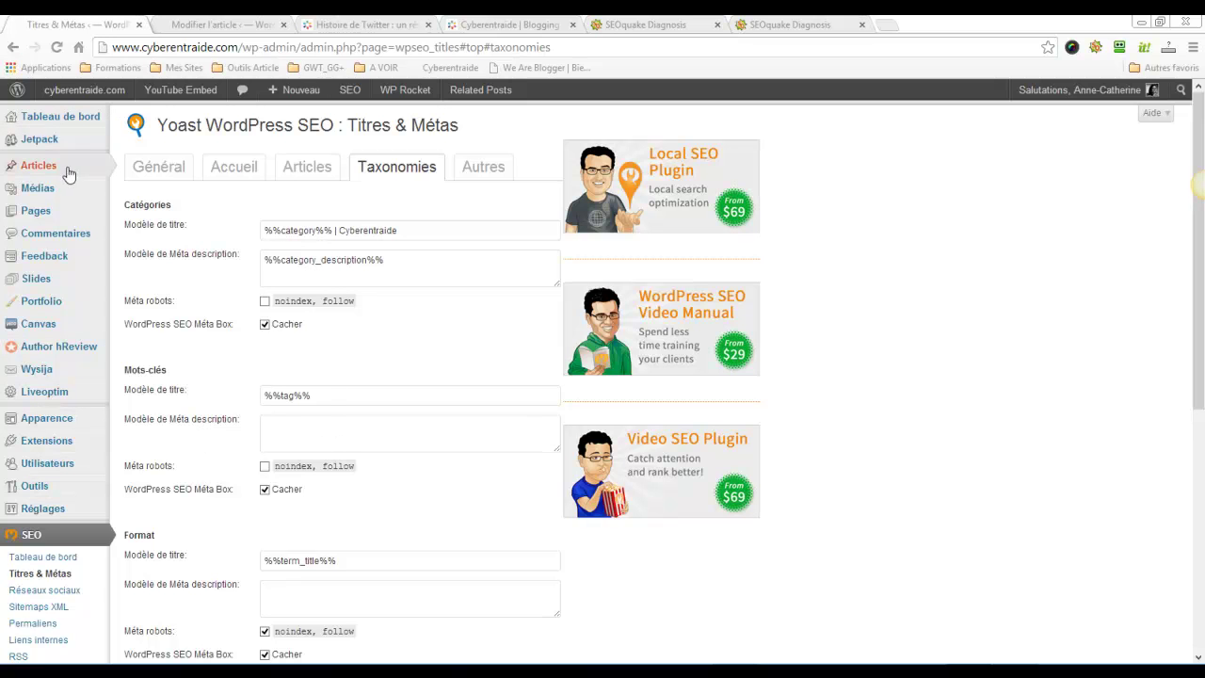
Open the article categories page in a new browser tab and show the list of categories with their descriptions.
mouse_move(47, 174)
right_click(162, 202)
left_click(236, 201)
left_click(339, 34)
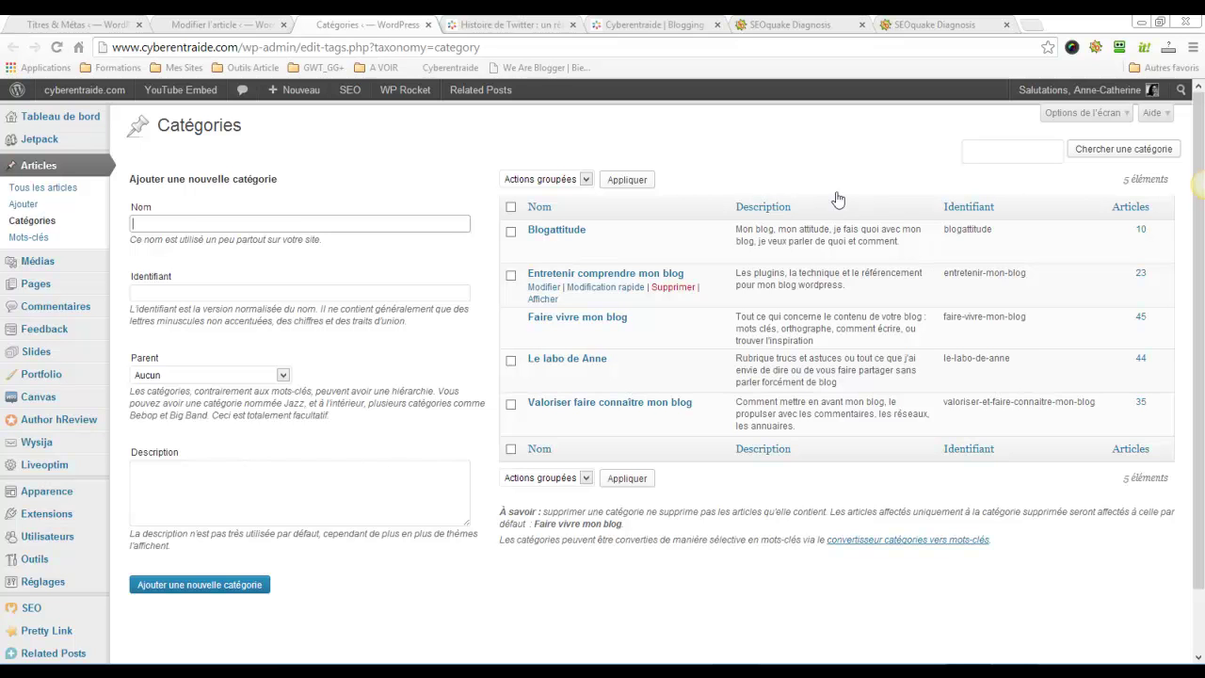
Compare the Catégories title and meta description templates in Yoast's Taxonomies settings with the names and descriptions on the categories page.
left_click(202, 25)
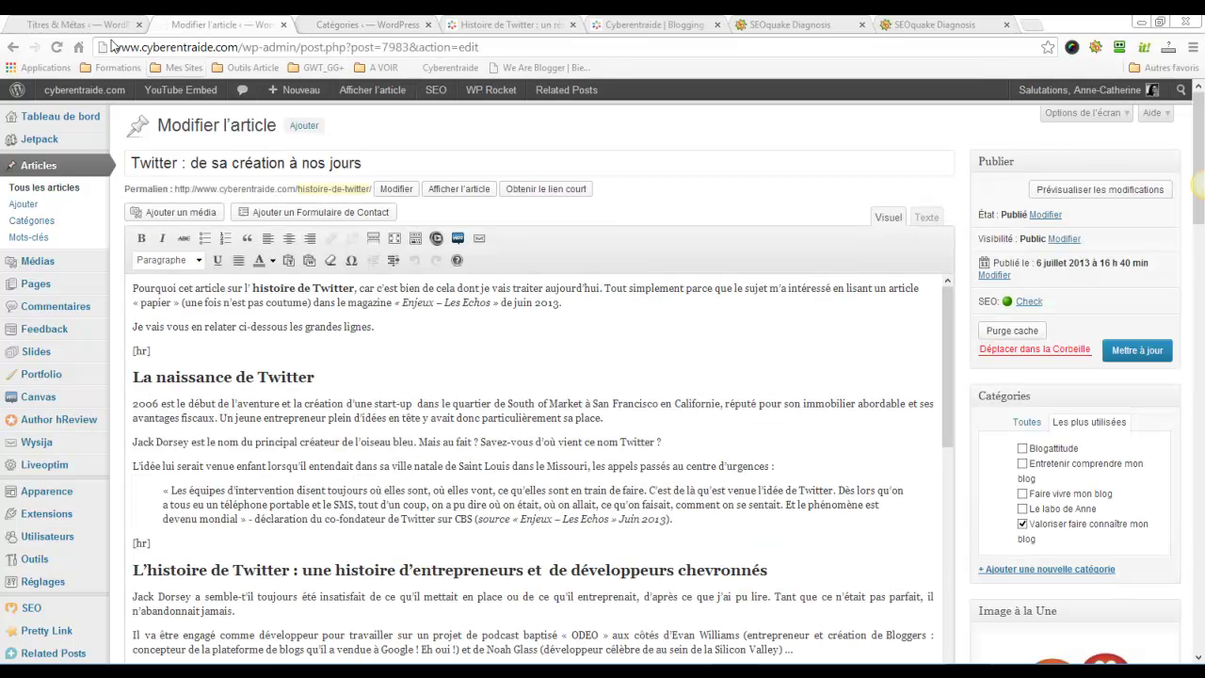
left_click(80, 25)
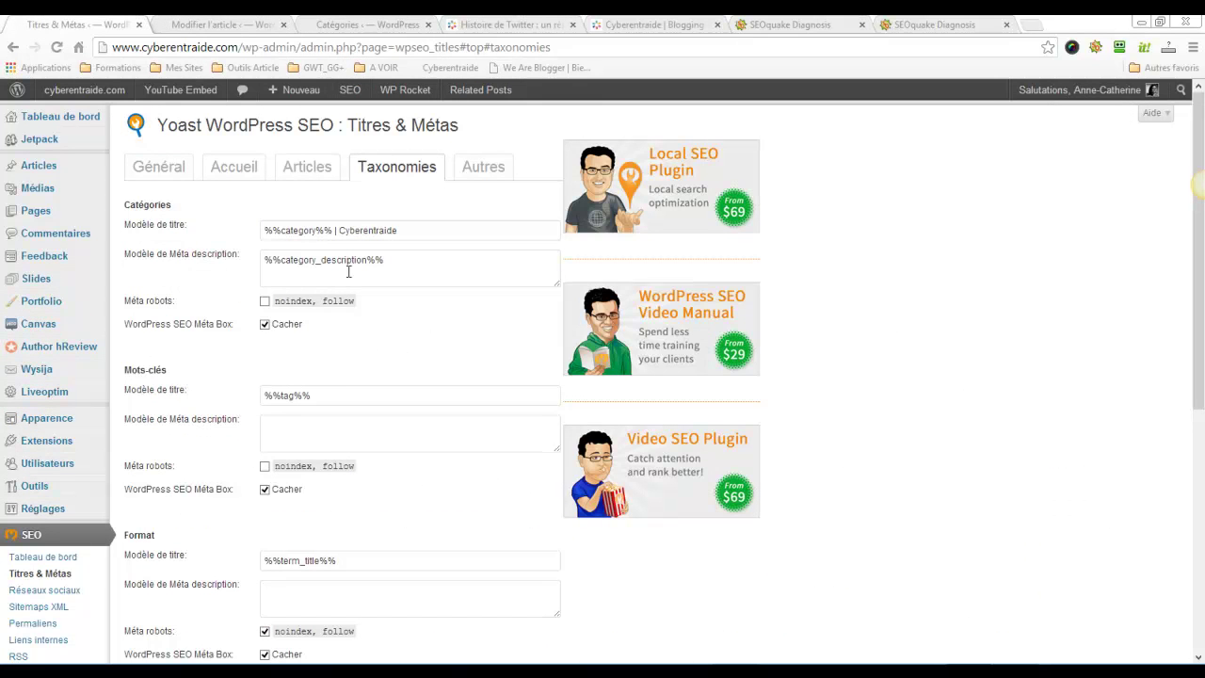
left_click(375, 26)
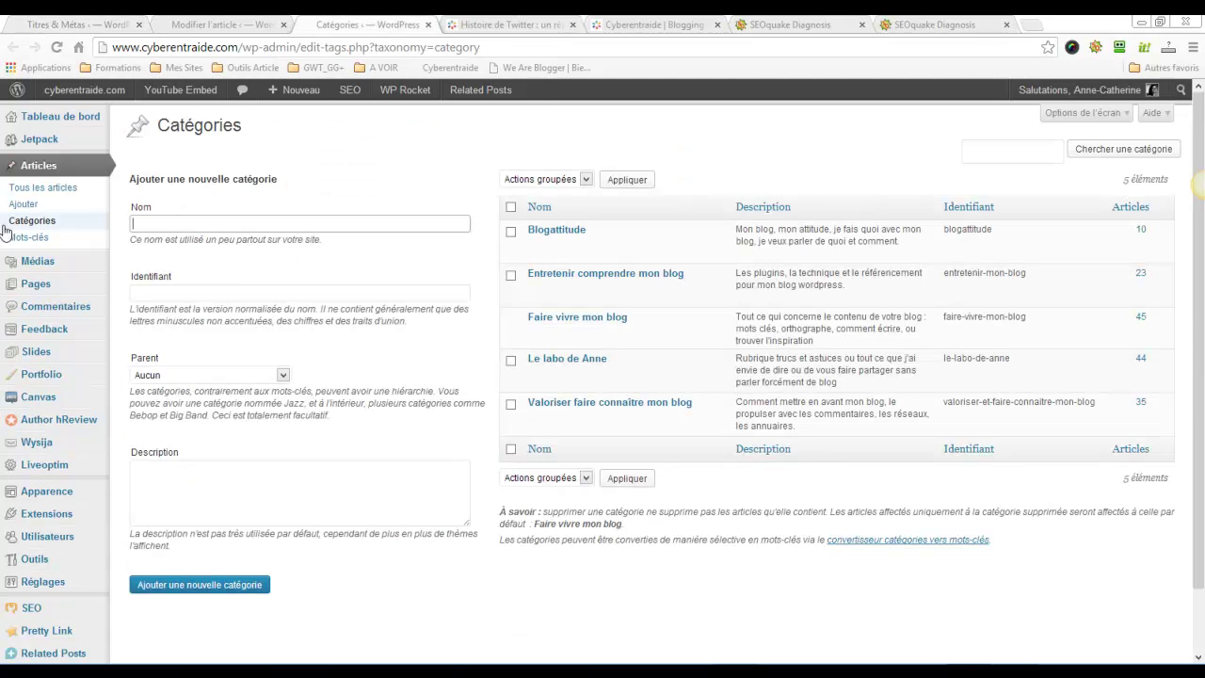
Open the article tags page, then compare its names and descriptions with the Mots-clés templates in Yoast's Taxonomies settings.
left_click(36, 237)
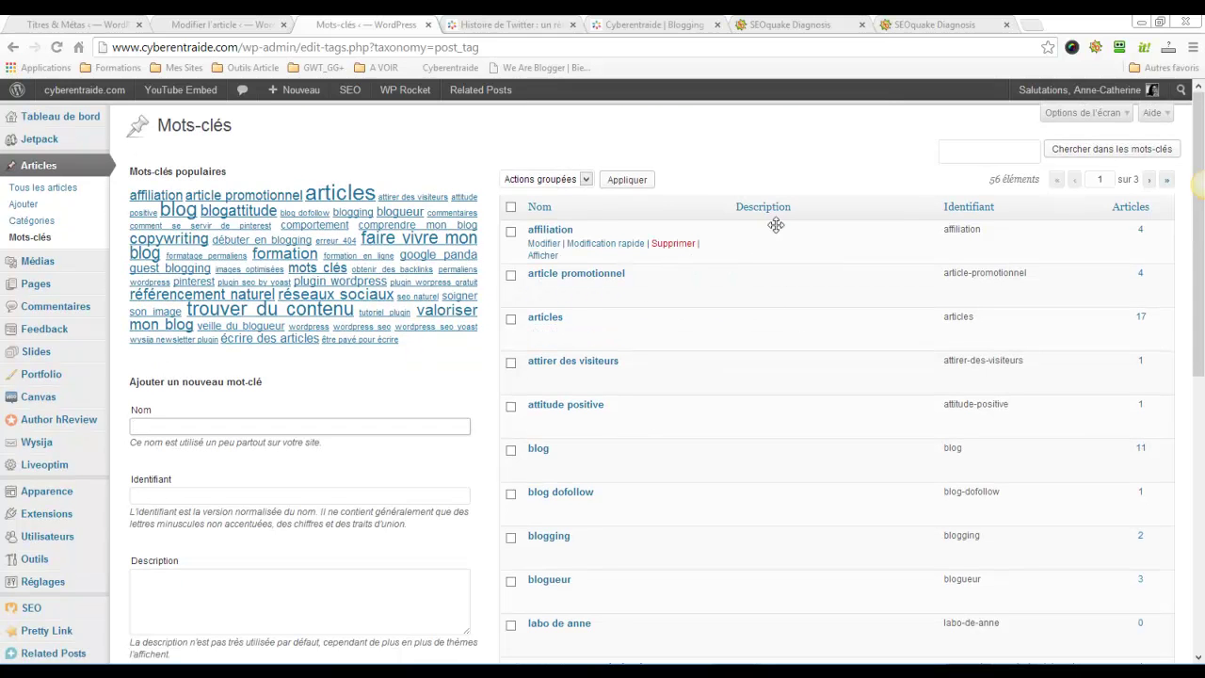
left_click(211, 26)
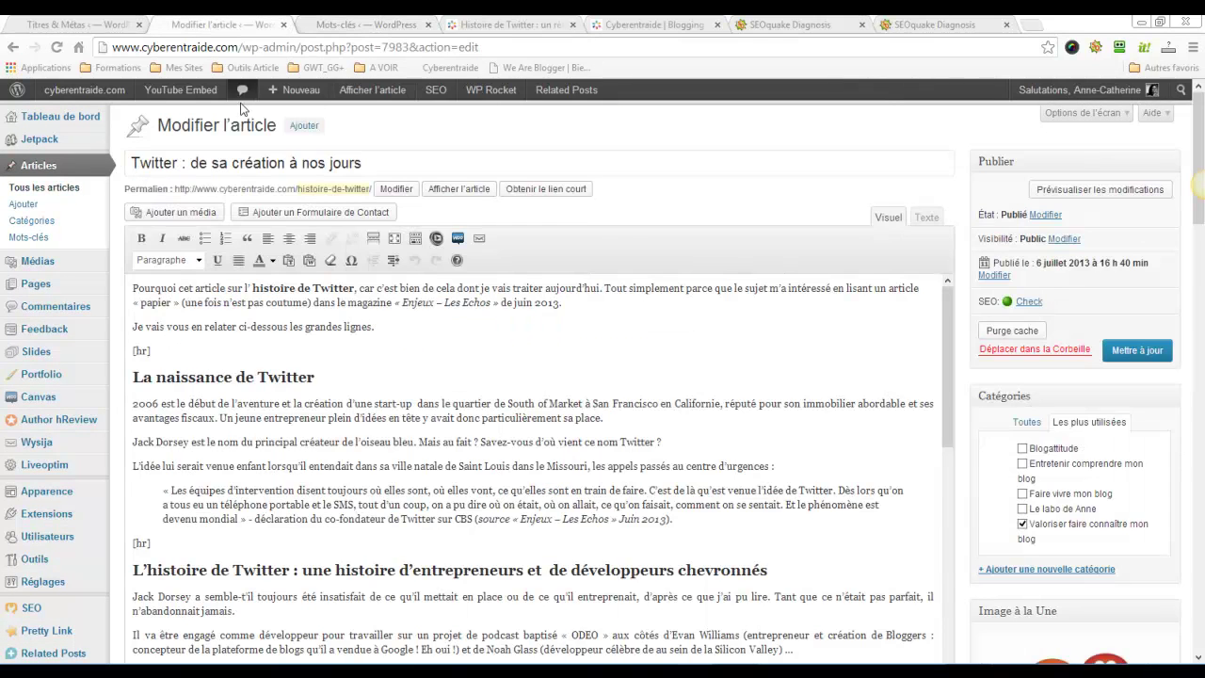
left_click(57, 26)
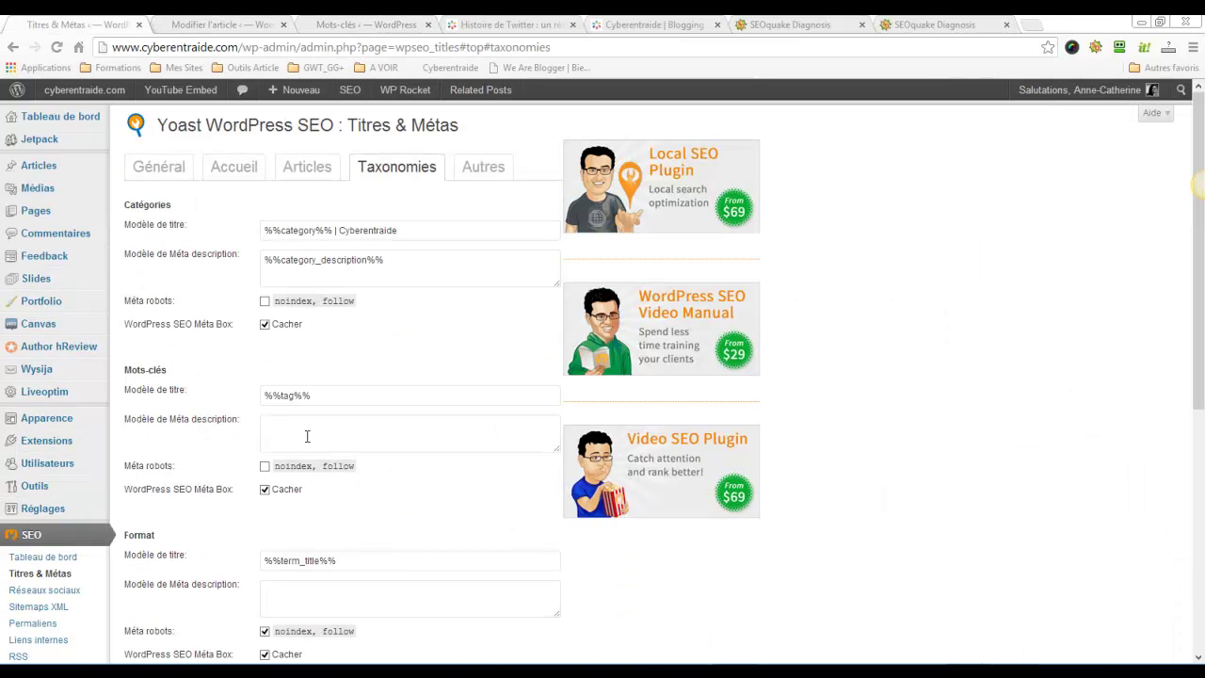
left_click(309, 430)
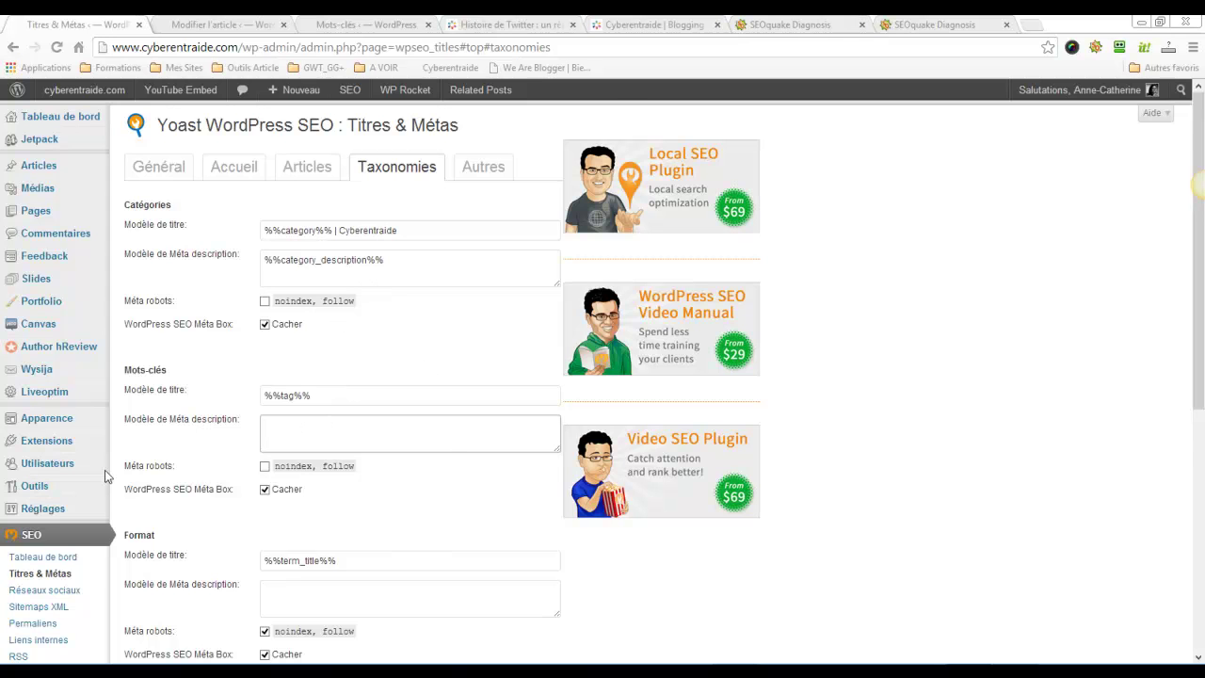
Examine the templates and the robots and meta box options for Format, Slide Pages and Portfolio Galleries.
scroll(132, 508, "down", 1)
left_click(366, 487)
triple_click(314, 496)
left_click(291, 522)
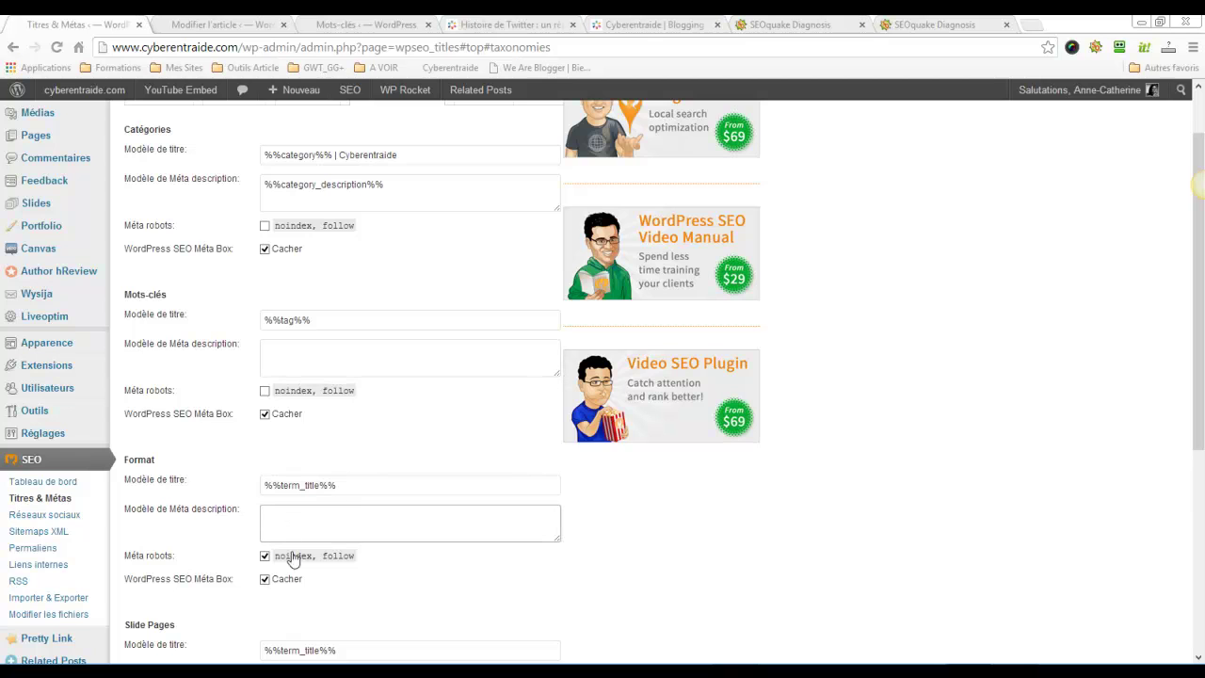
scroll(361, 586, "down", 3)
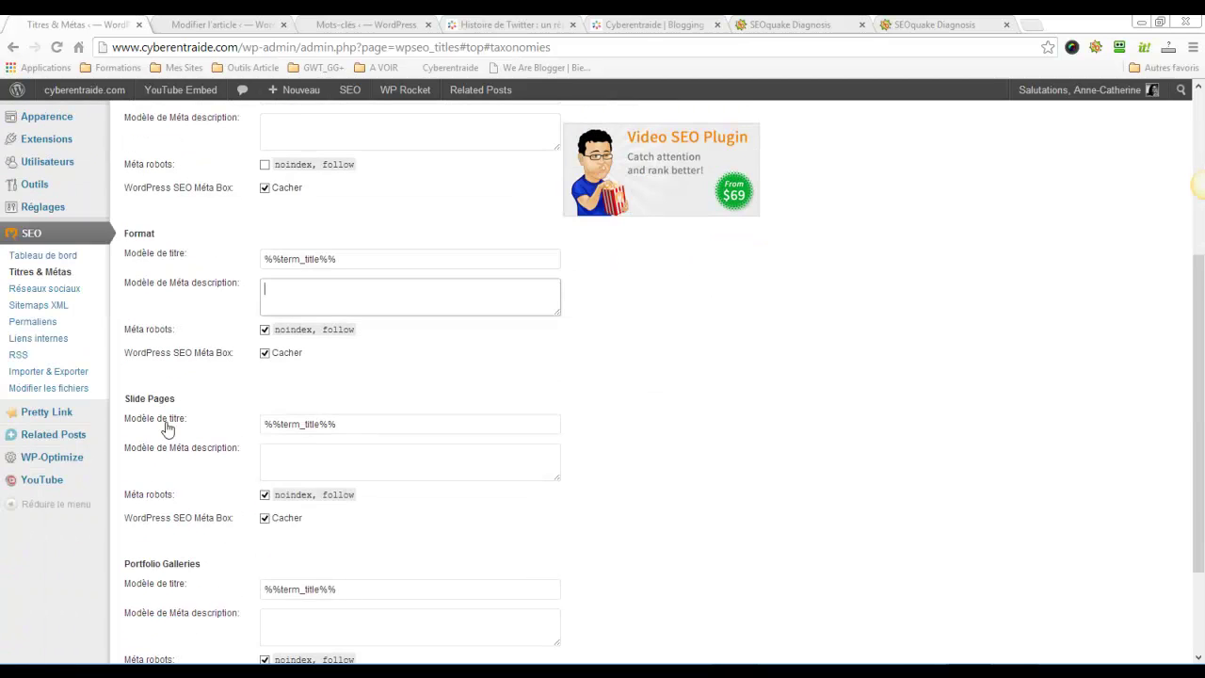
scroll(339, 548, "down", 2)
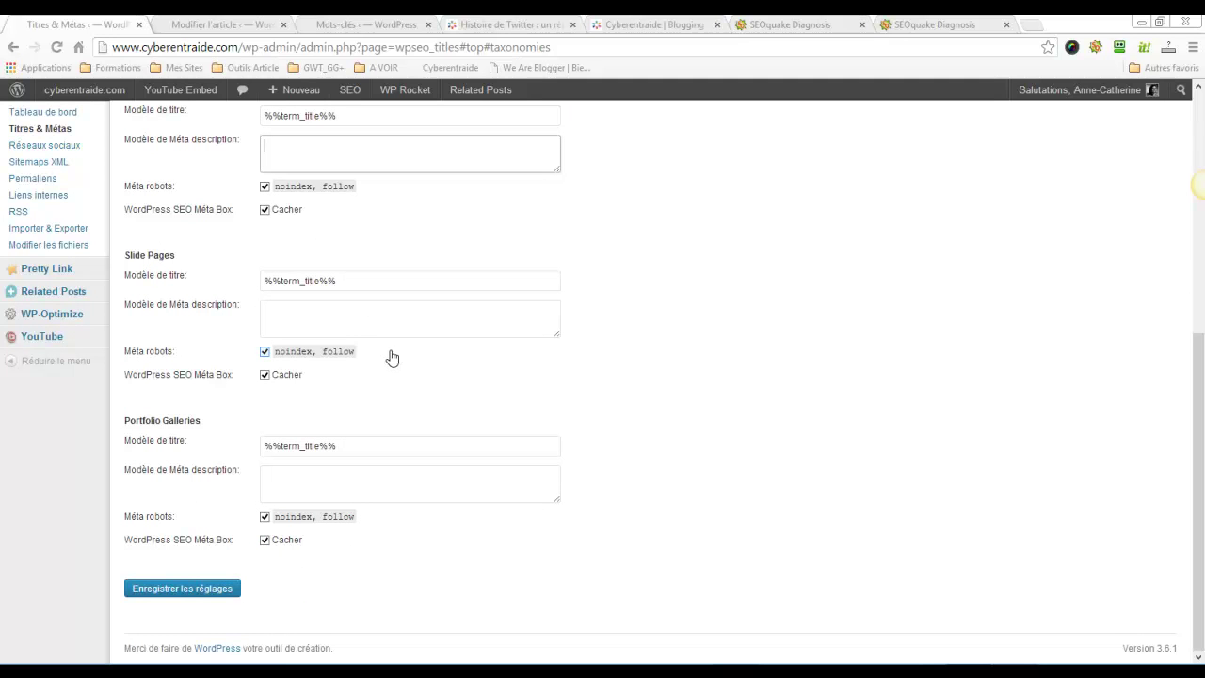
scroll(446, 355, "up", 5)
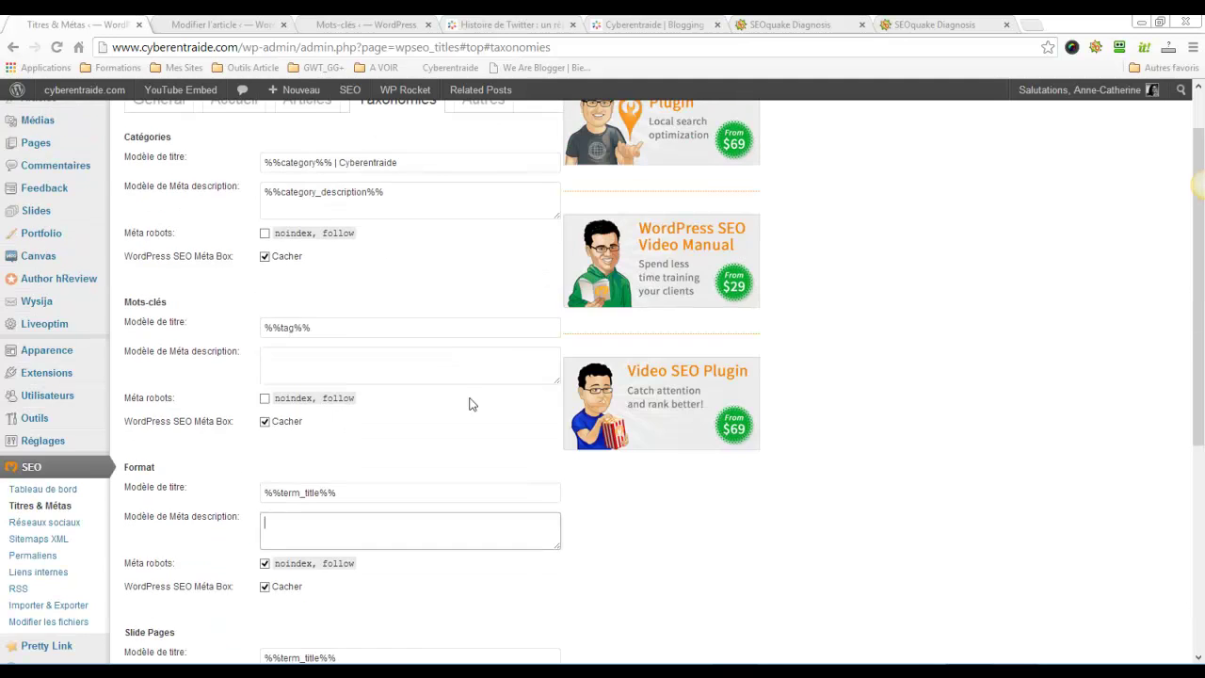
Show the Autres settings and review the author archives, date archives, search page and 404 page options.
left_click(482, 166)
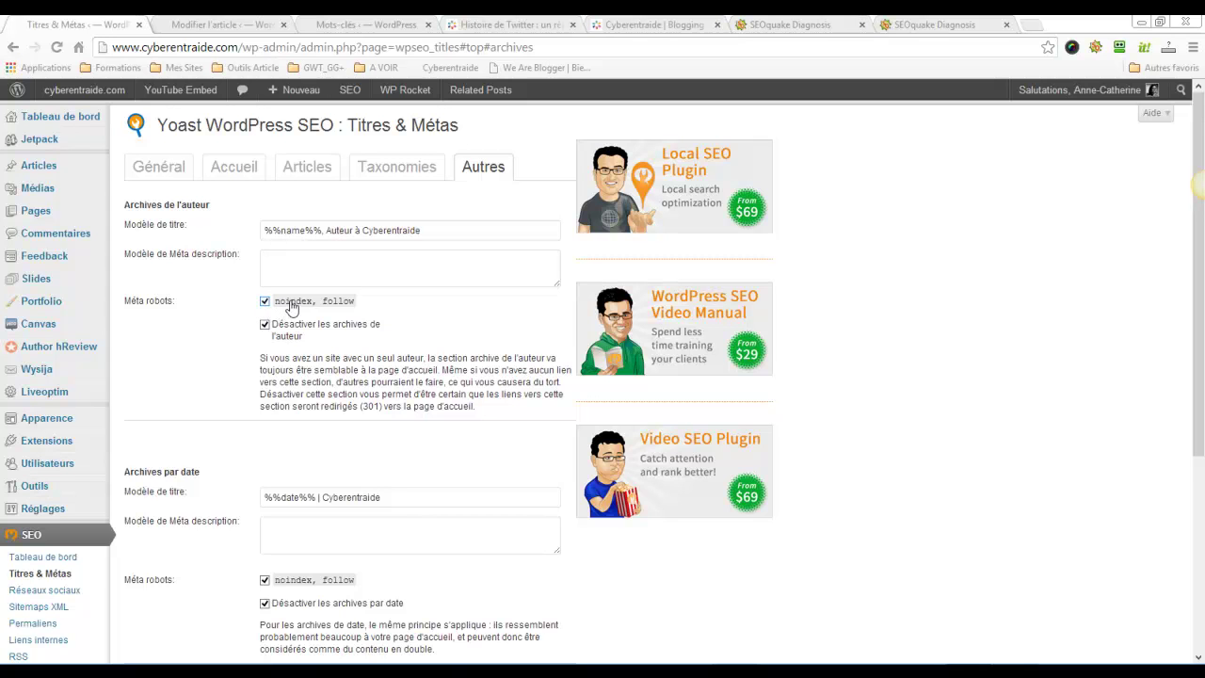
scroll(291, 306, "down", 2)
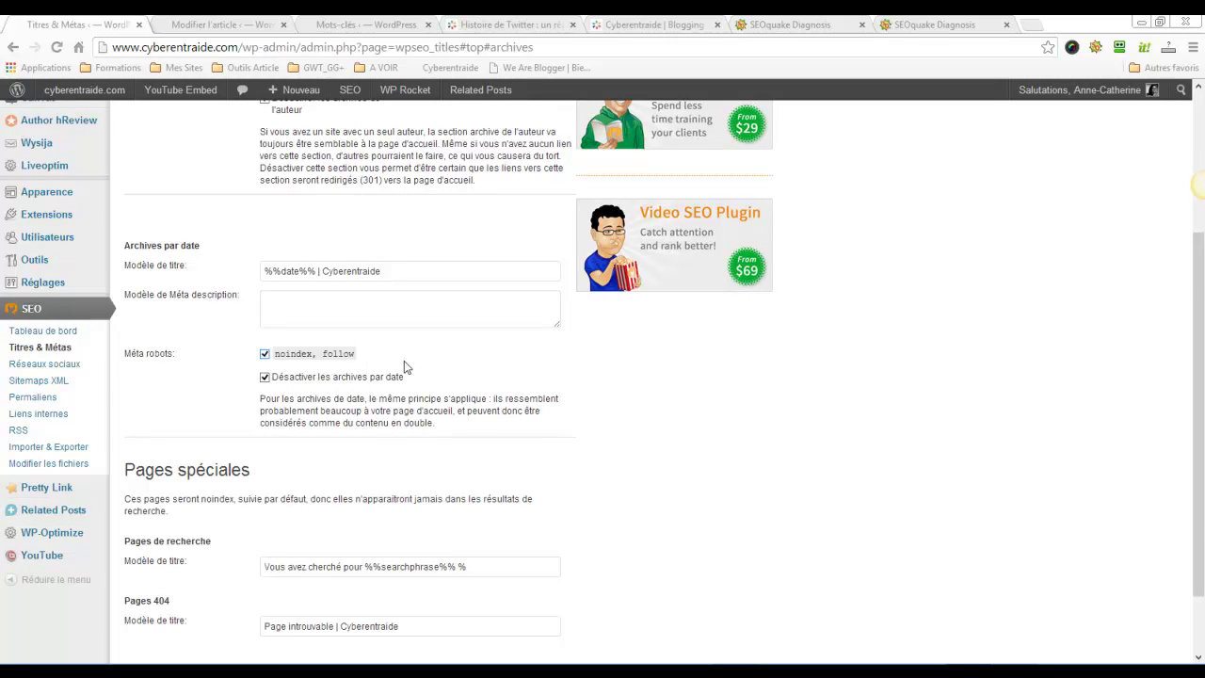
scroll(408, 368, "down", 1)
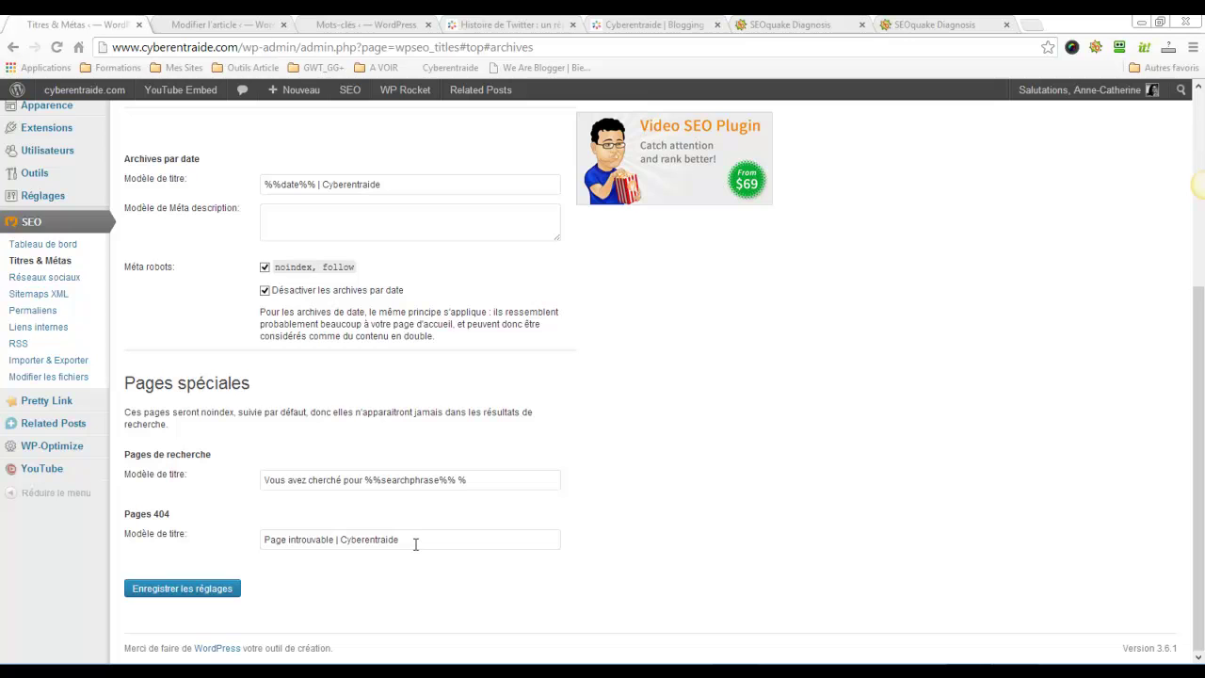
scroll(416, 543, "up", 5)
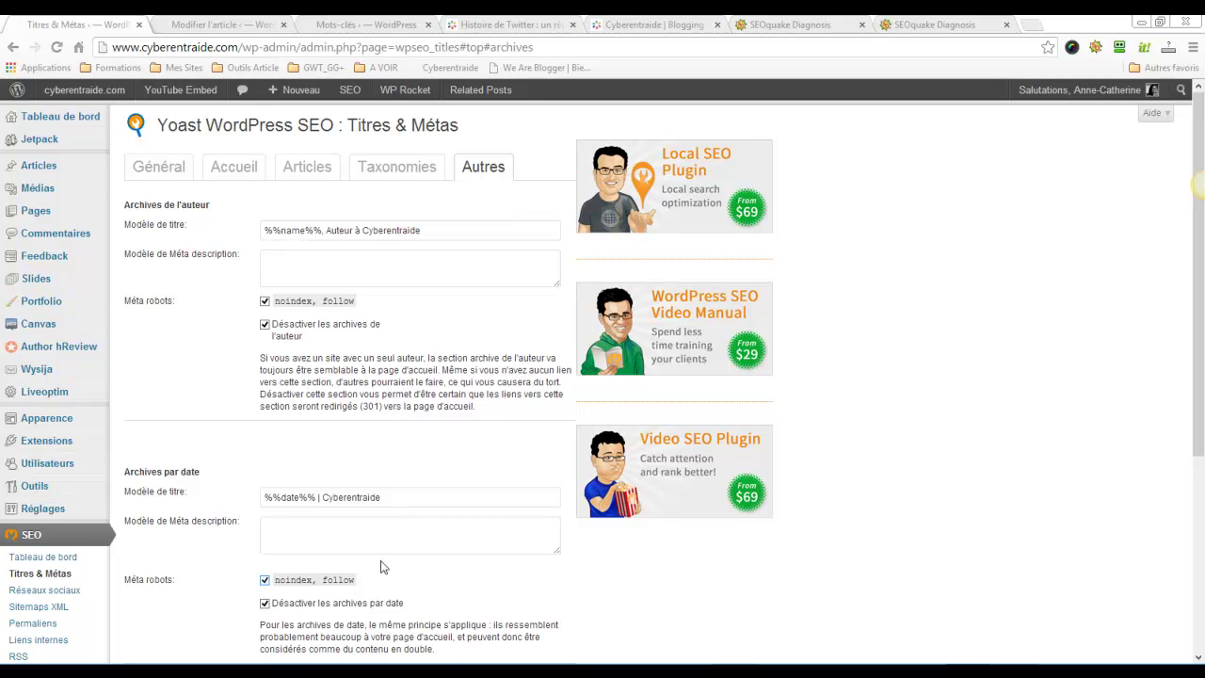
Recheck the robots options in the Taxonomies settings and compare them with the exclusions in the Sitemaps XML settings.
left_click(399, 184)
scroll(409, 442, "down", 2)
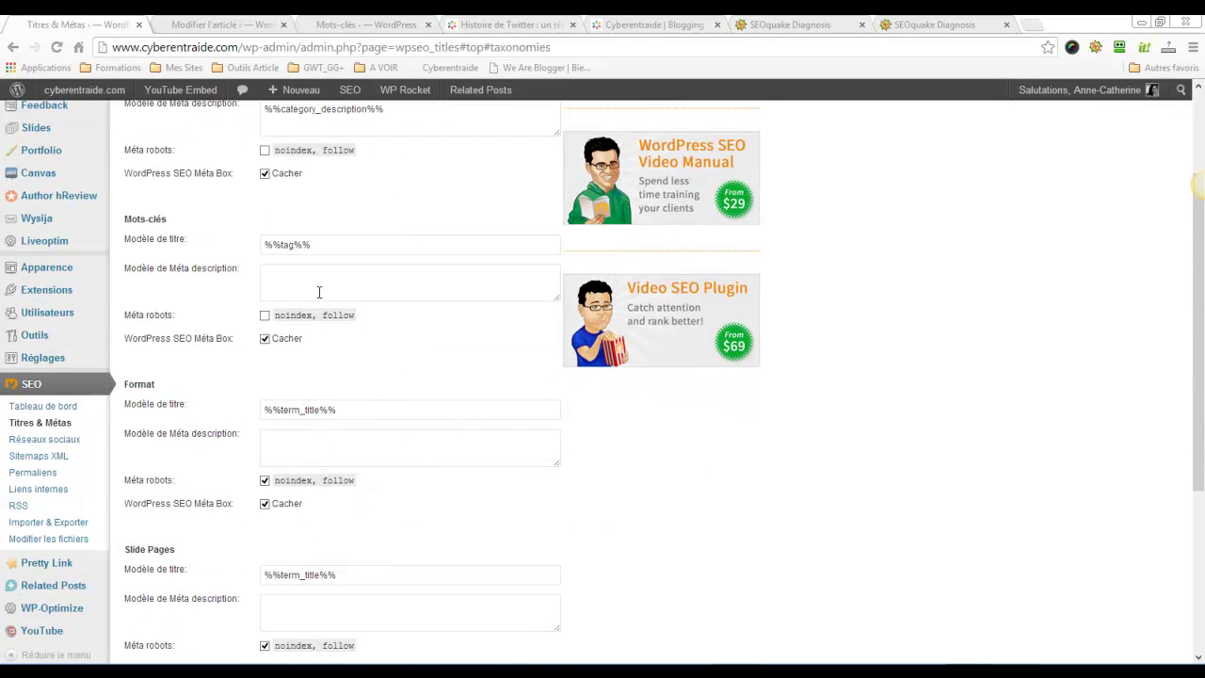
scroll(290, 371, "down", 1)
left_click(32, 397)
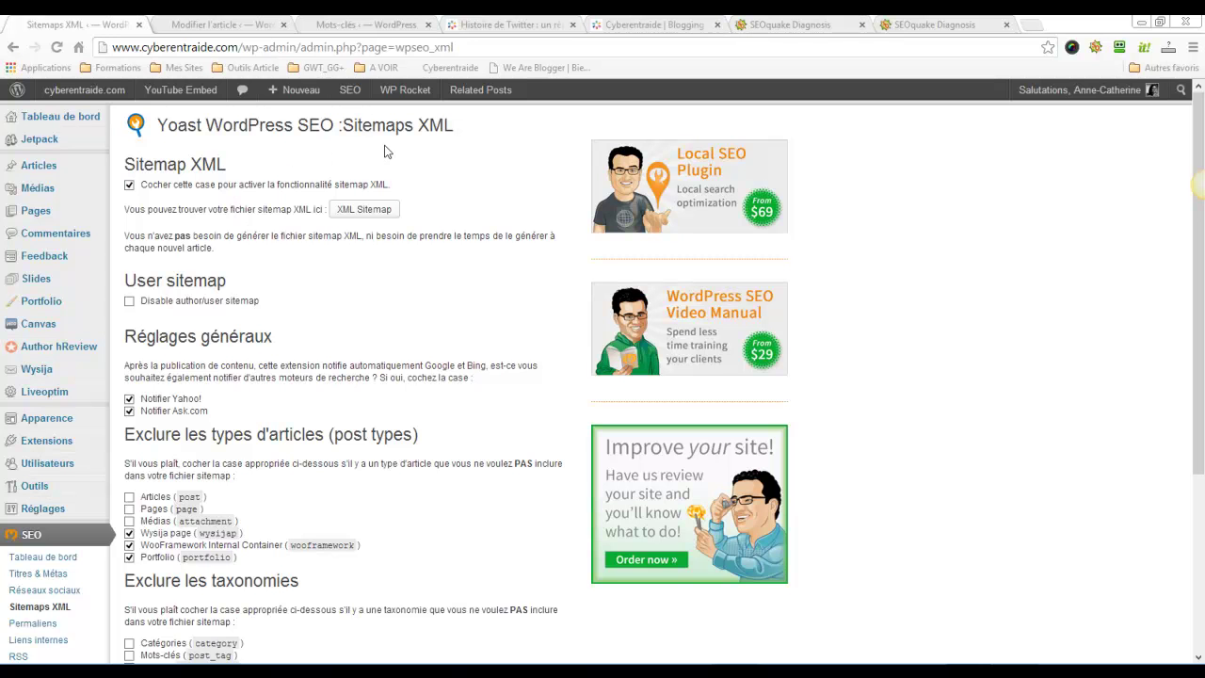
scroll(314, 564, "down", 3)
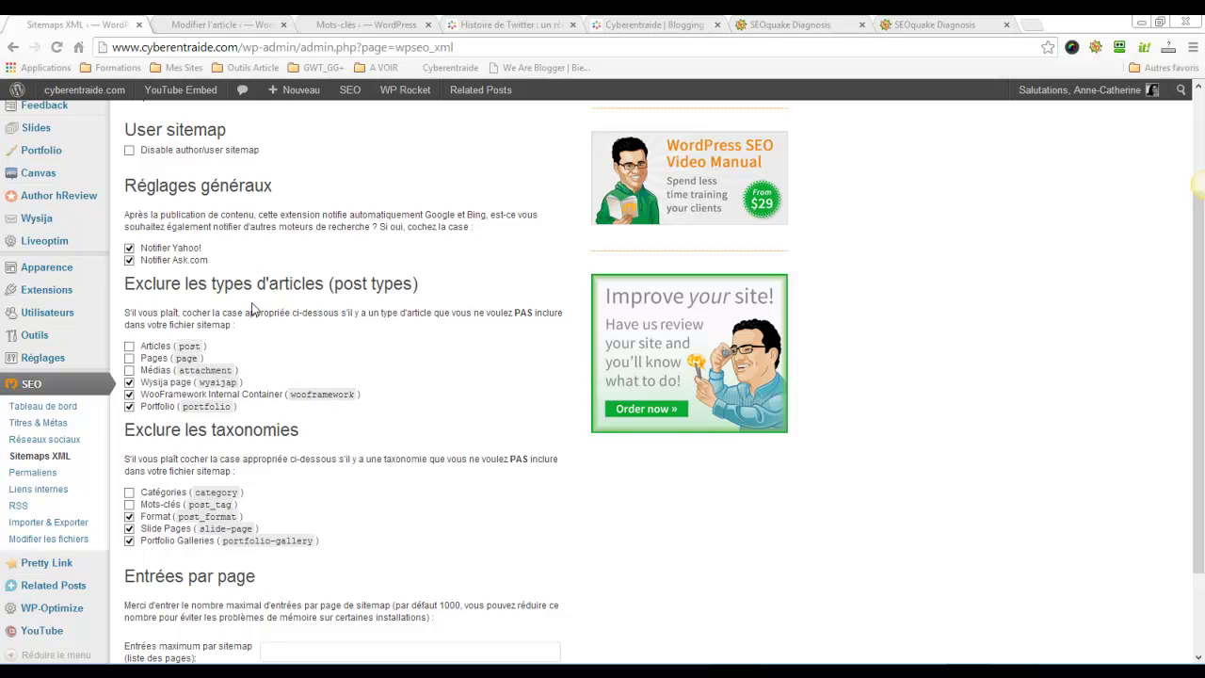
Check the robots options for Articles, Pages and Médias in the Articles settings of Titres & Métas.
left_click(34, 425)
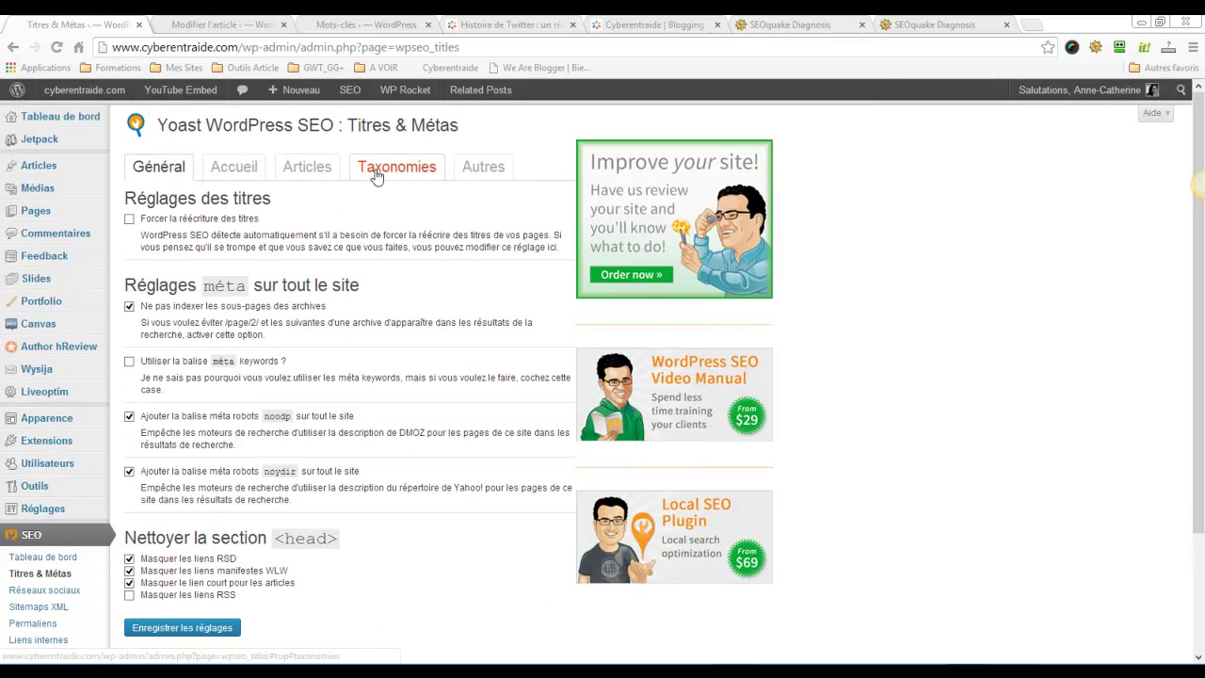
left_click(308, 164)
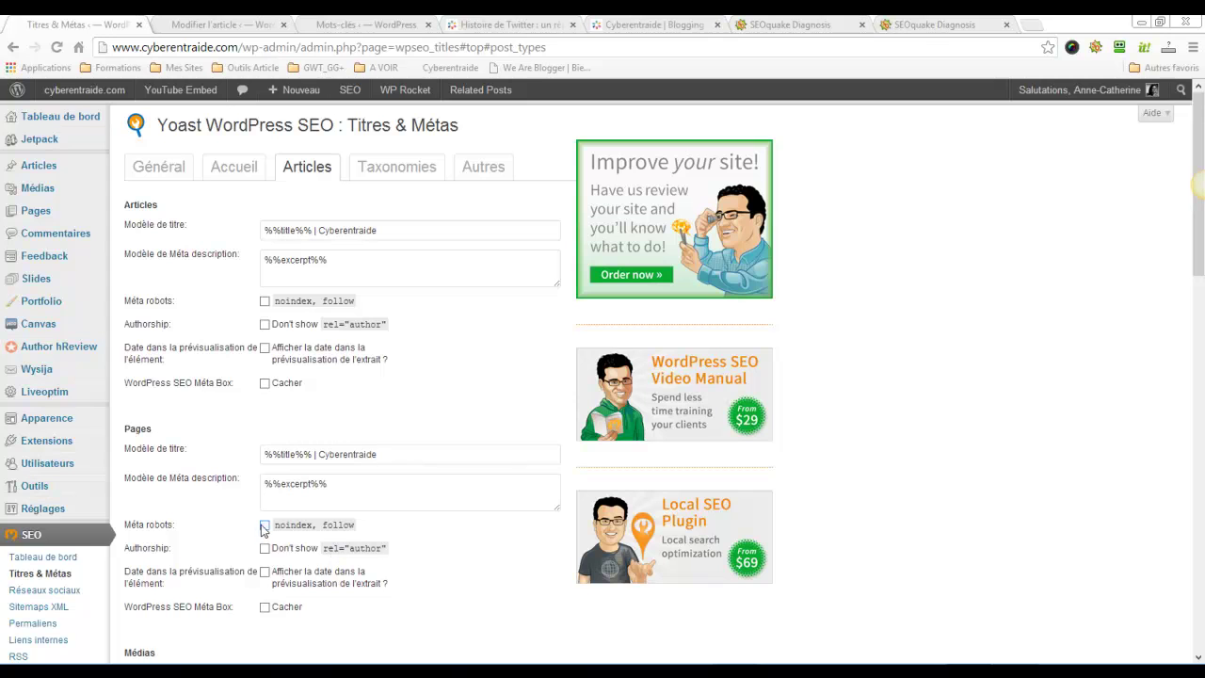
scroll(282, 565, "down", 2)
scroll(320, 640, "down", 2)
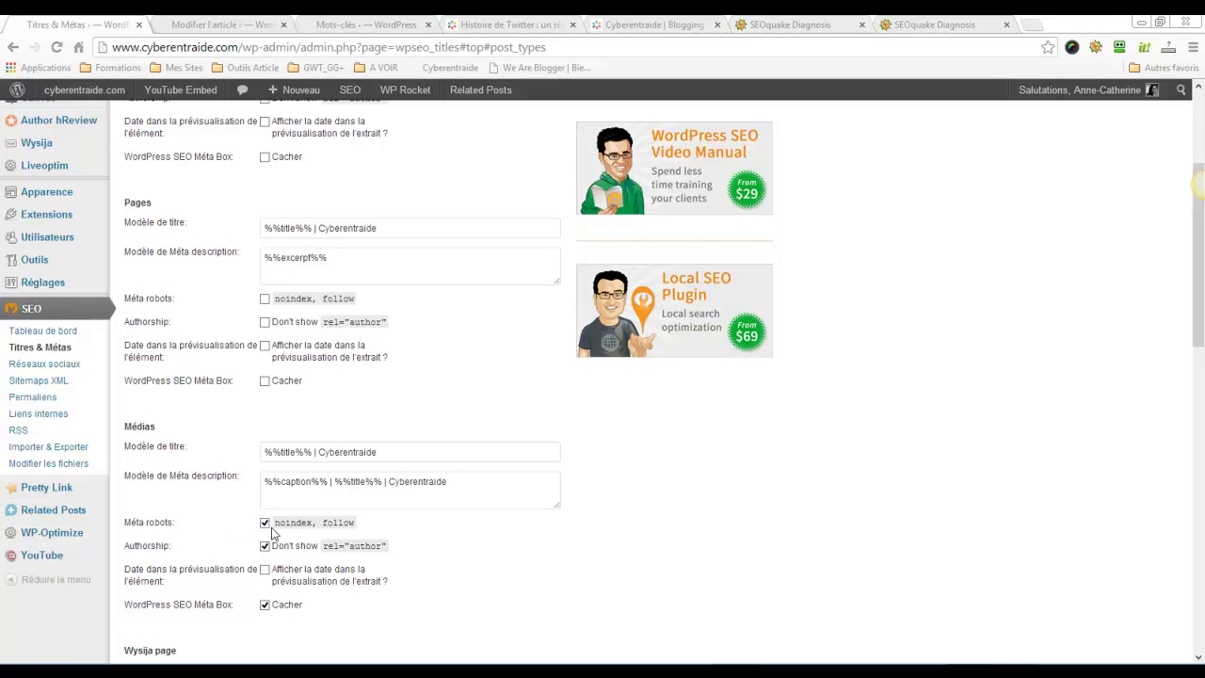
Exclude the Médias (attachment) post type from the XML sitemap and save the sitemap settings.
left_click(15, 384)
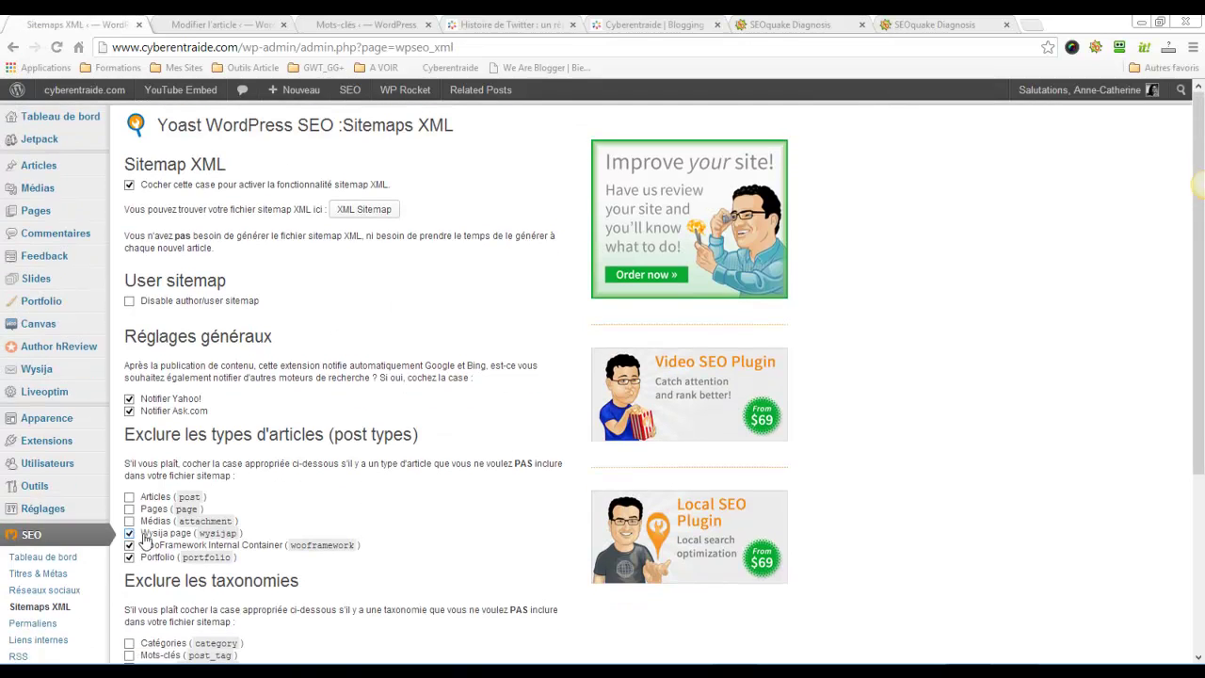
left_click(129, 520)
scroll(430, 604, "down", 3)
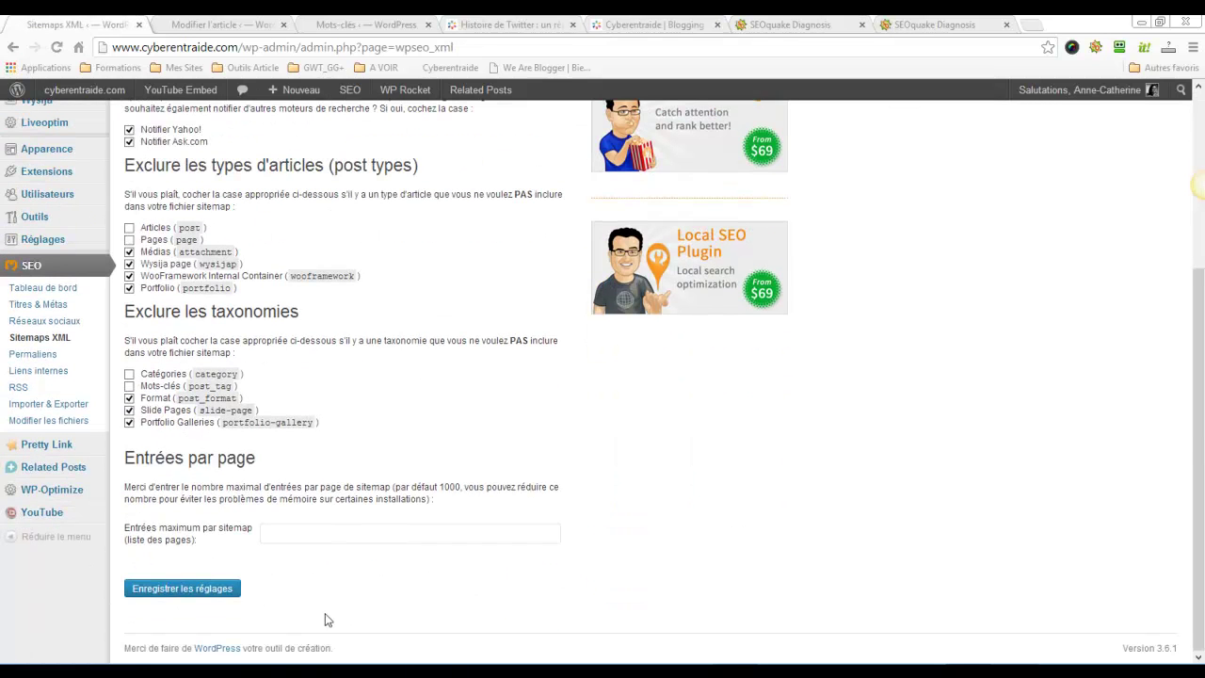
left_click(210, 591)
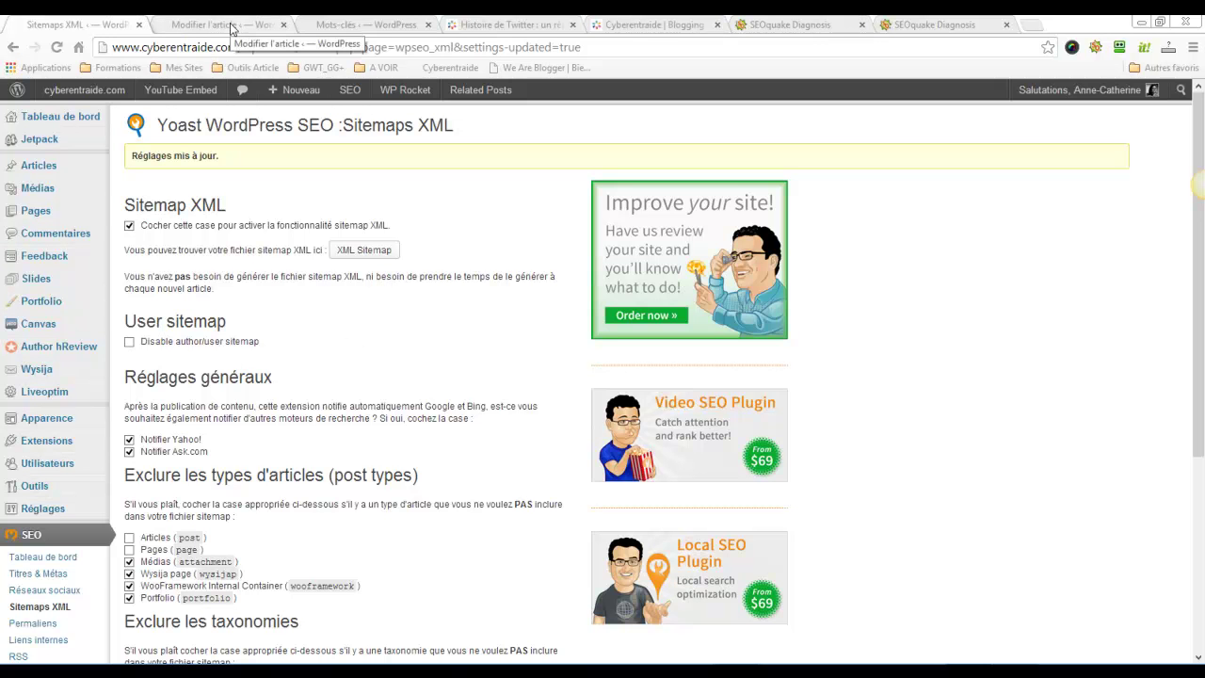
Review the saved sitemap exclusions and return to the general settings of Titres & Métas.
scroll(259, 370, "down", 1)
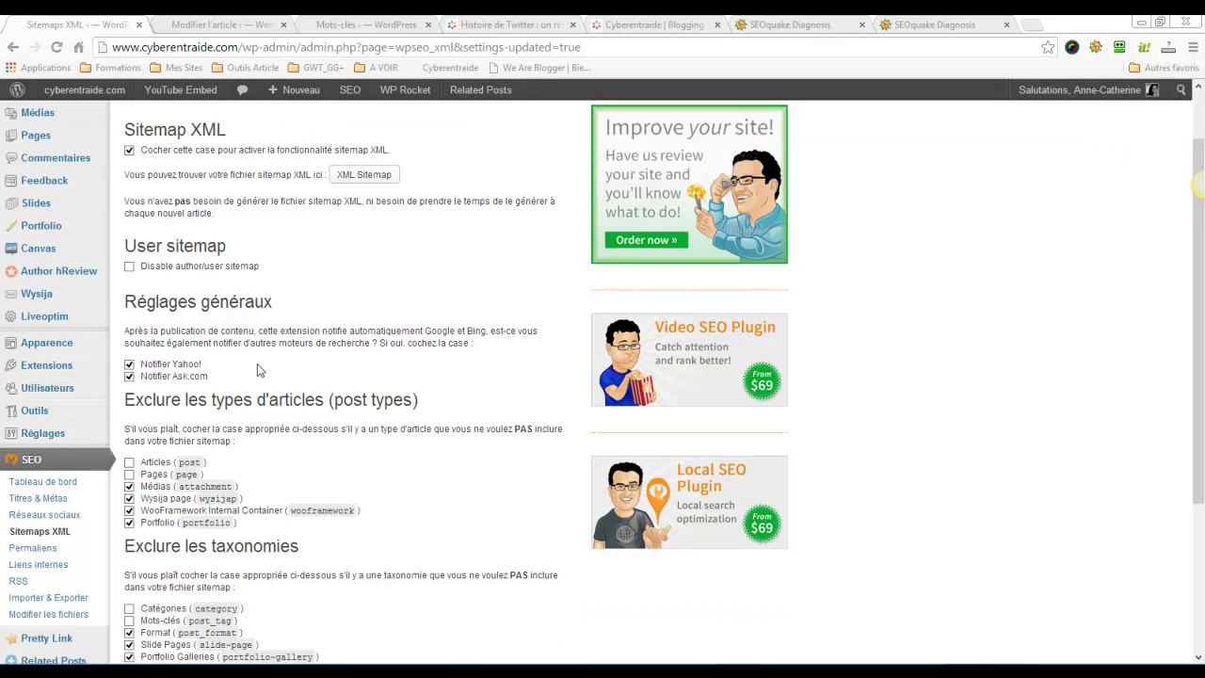
scroll(259, 370, "up", 1)
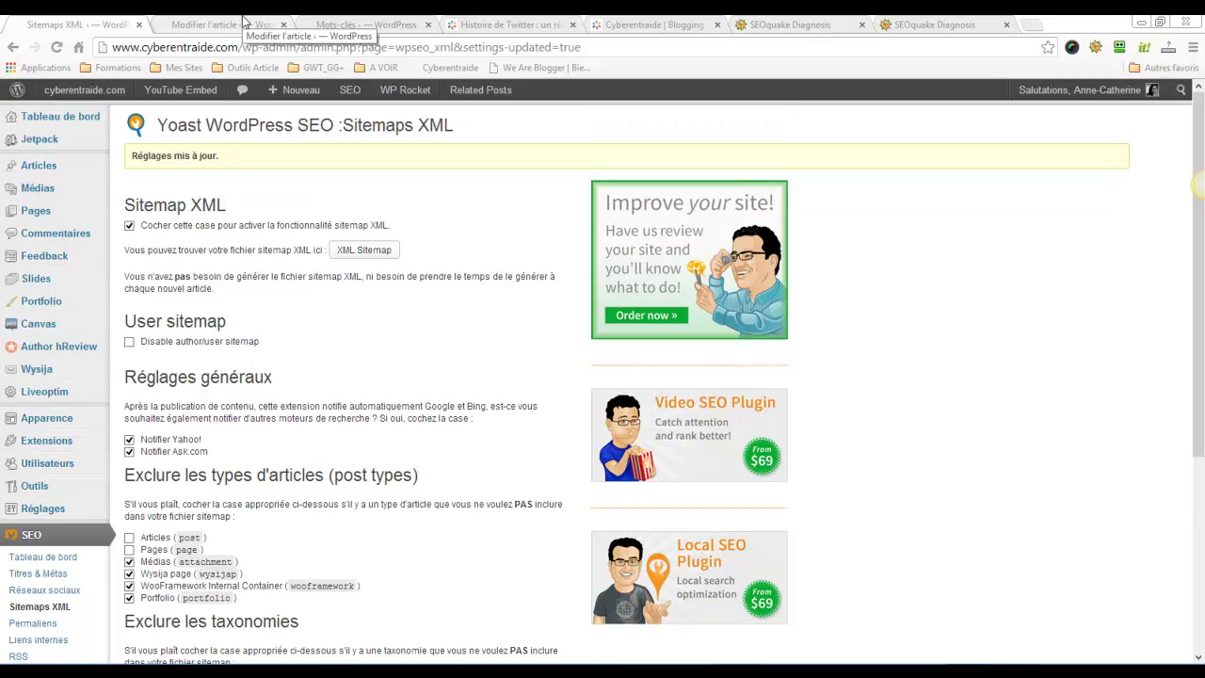
left_click(38, 574)
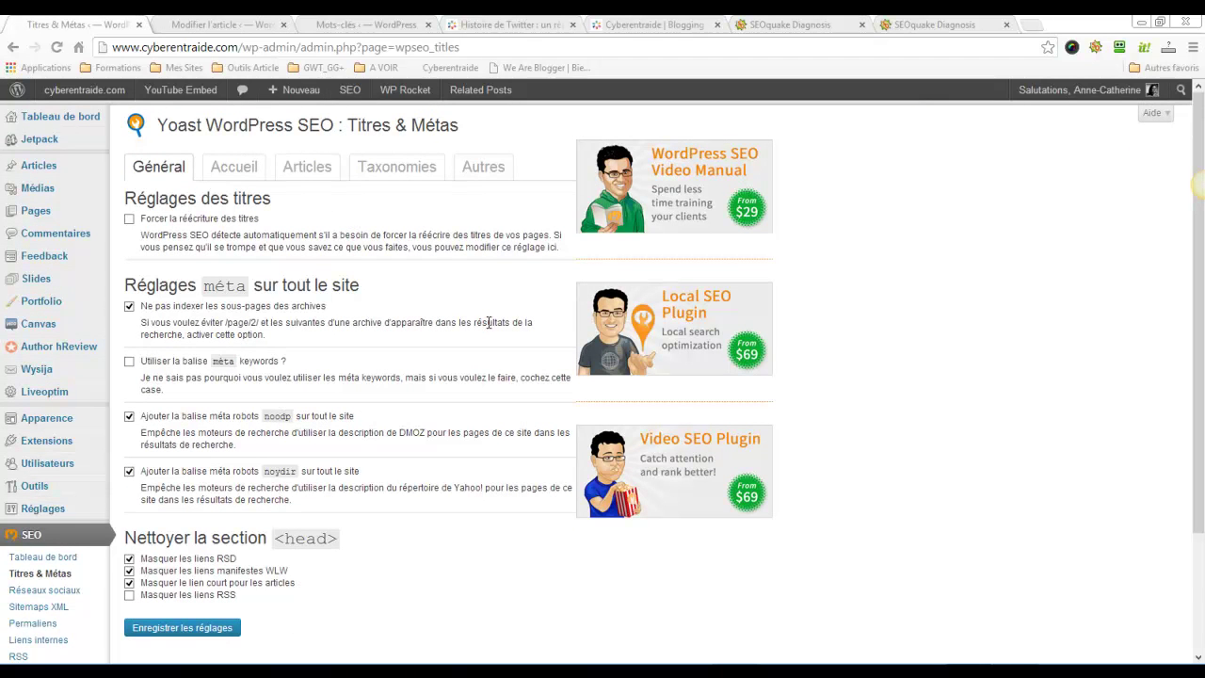
scroll(488, 322, "down", 1)
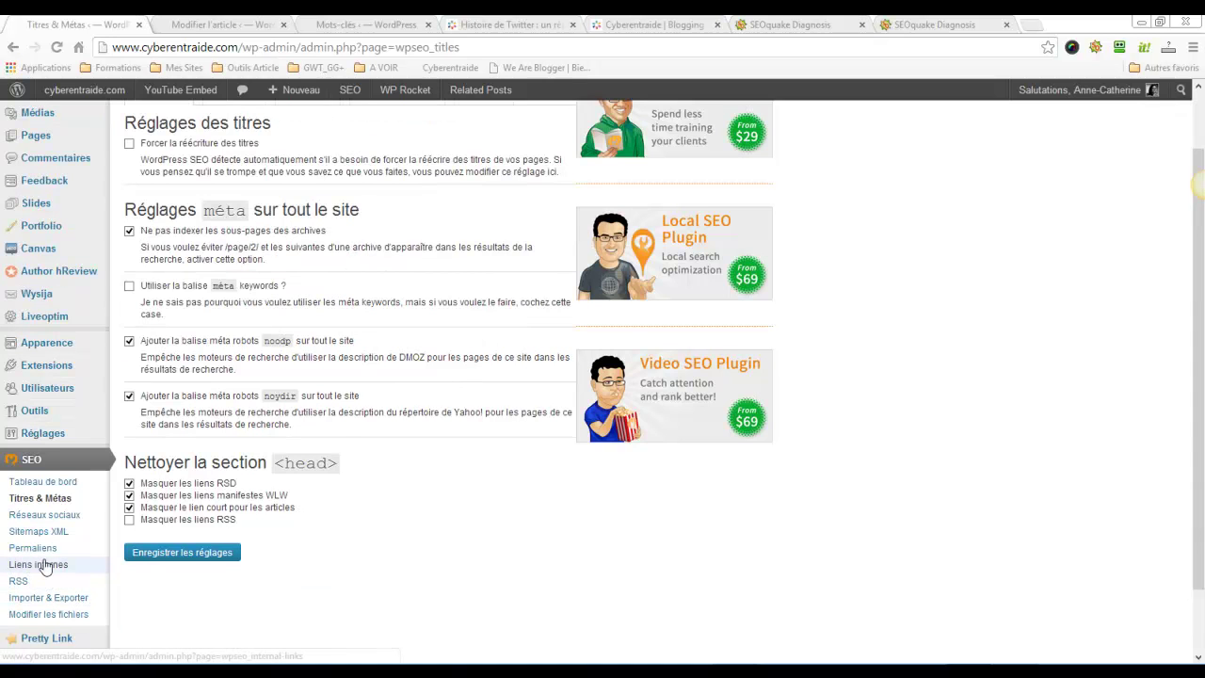
Open the Réseaux sociaux settings and look through the Twitter, Google+ and Facebook sections, including the Facebook Open Graph options.
left_click(52, 514)
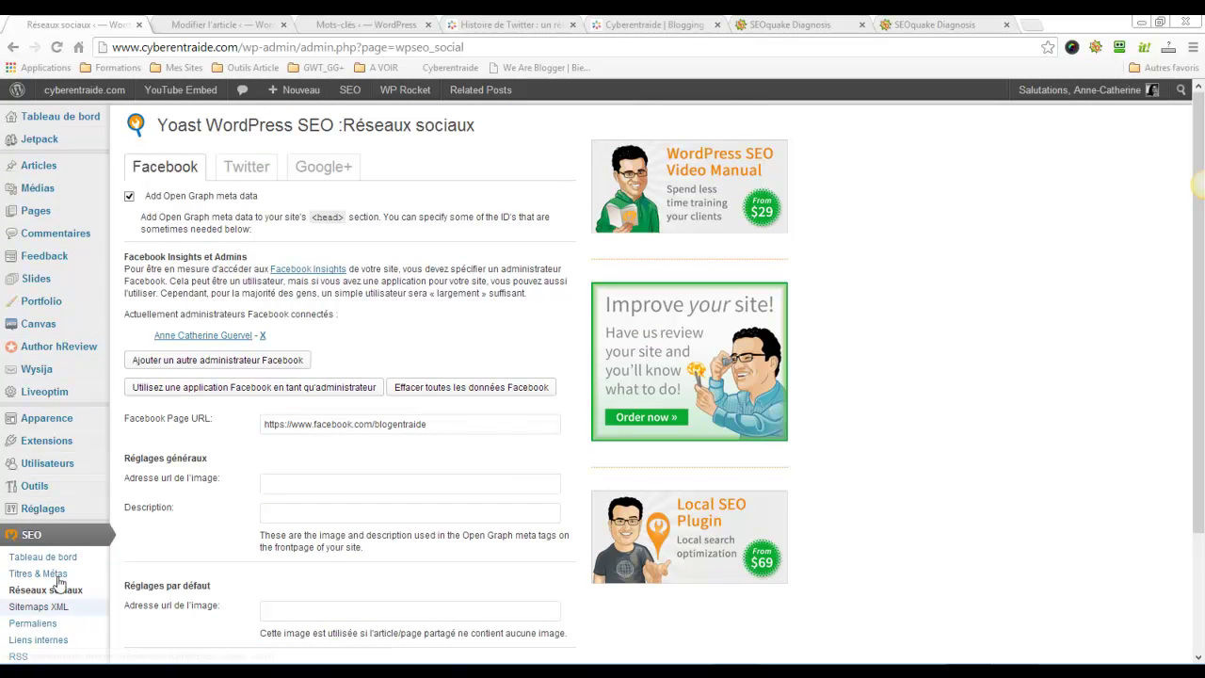
left_click(243, 173)
left_click(331, 168)
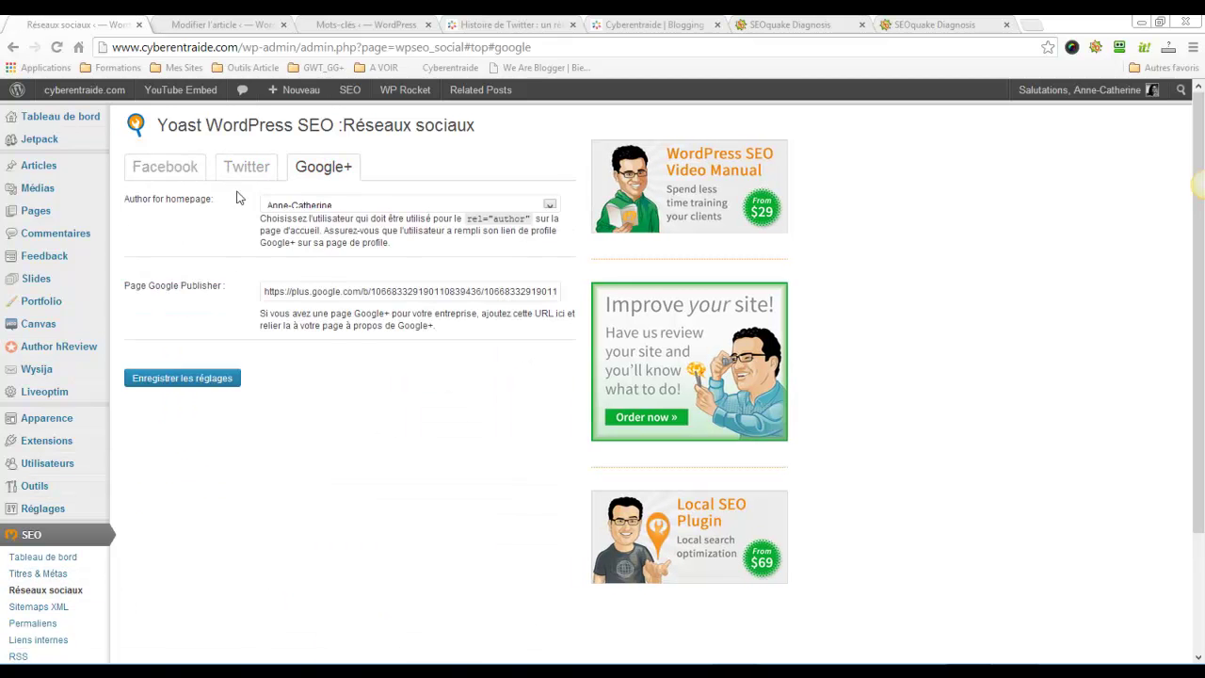
left_click(155, 171)
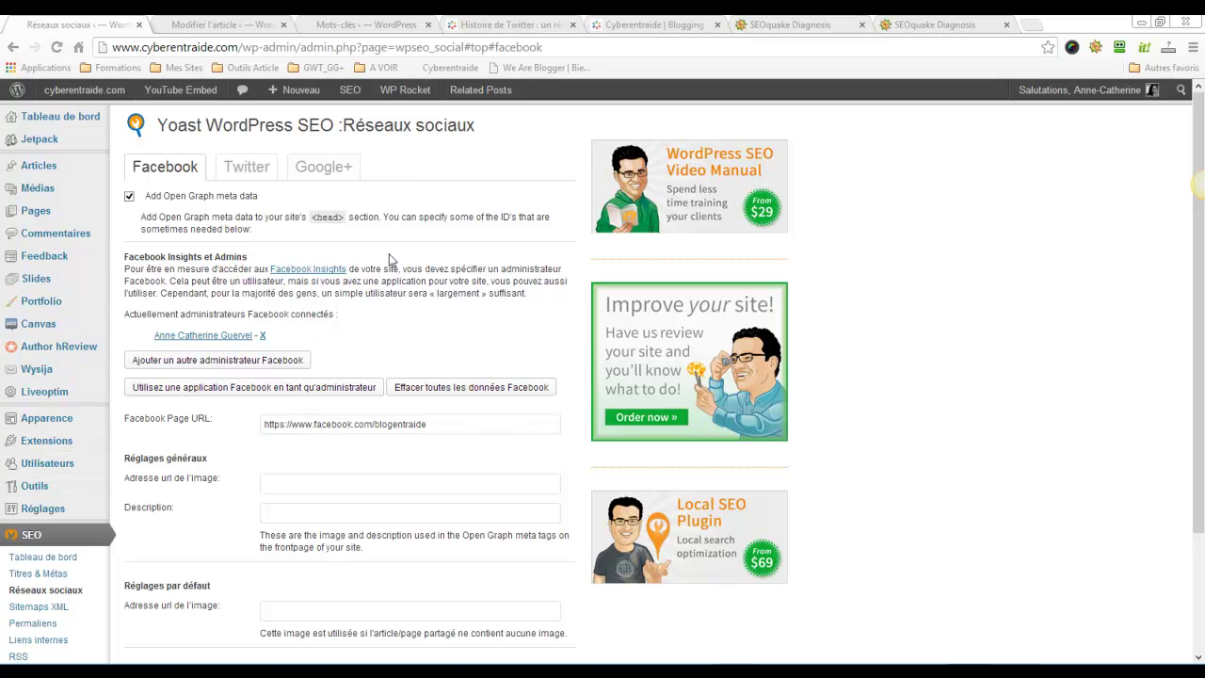
scroll(390, 259, "down", 1)
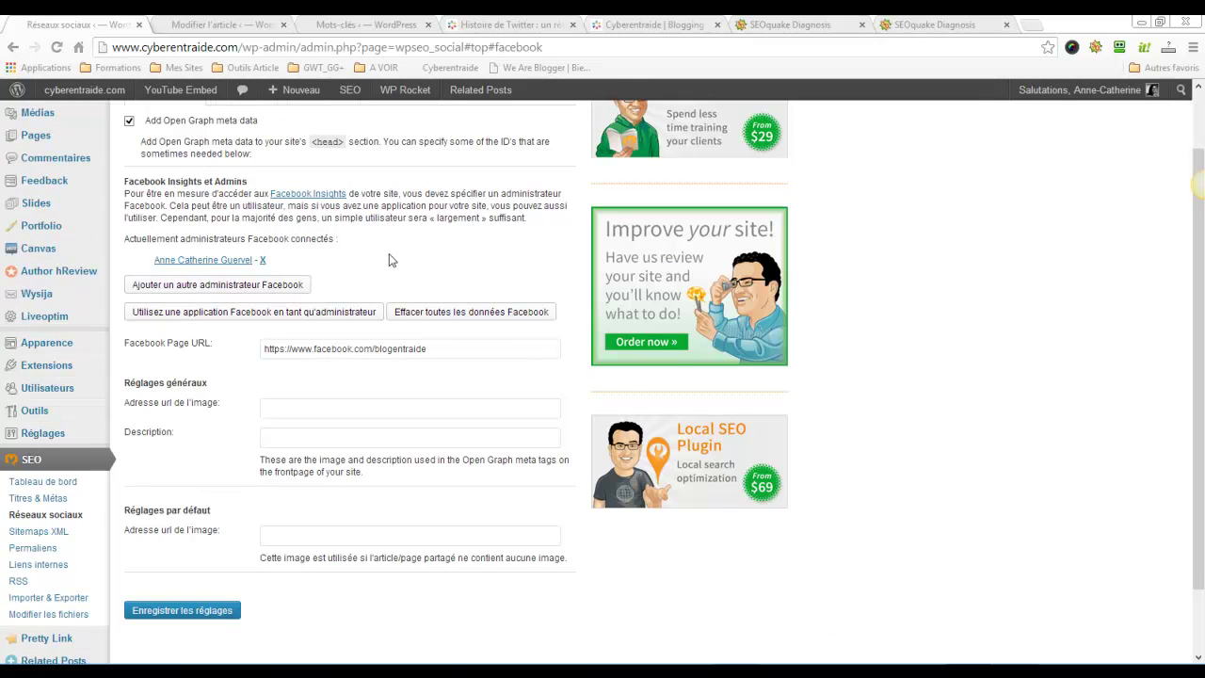
scroll(391, 259, "up", 1)
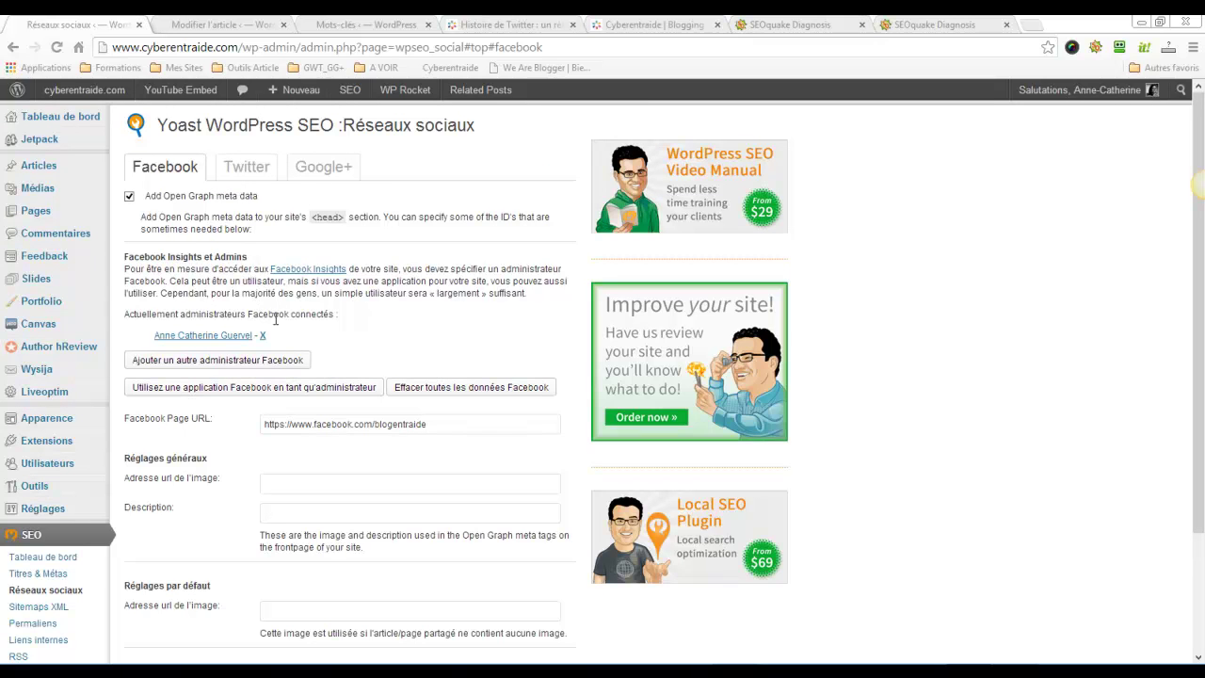
Point out the Twitter username, the Google+ author and publisher page, and the Facebook Page URL in the social settings.
left_click(241, 169)
left_click_drag(329, 256, 240, 258)
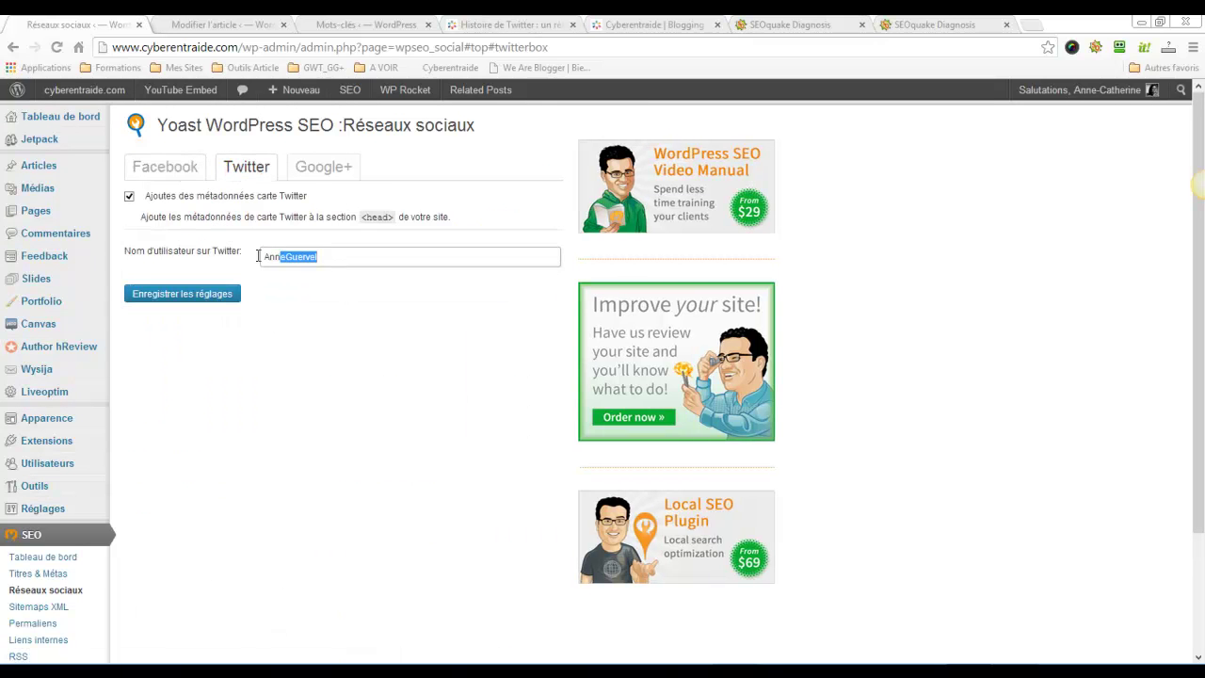
left_click(321, 169)
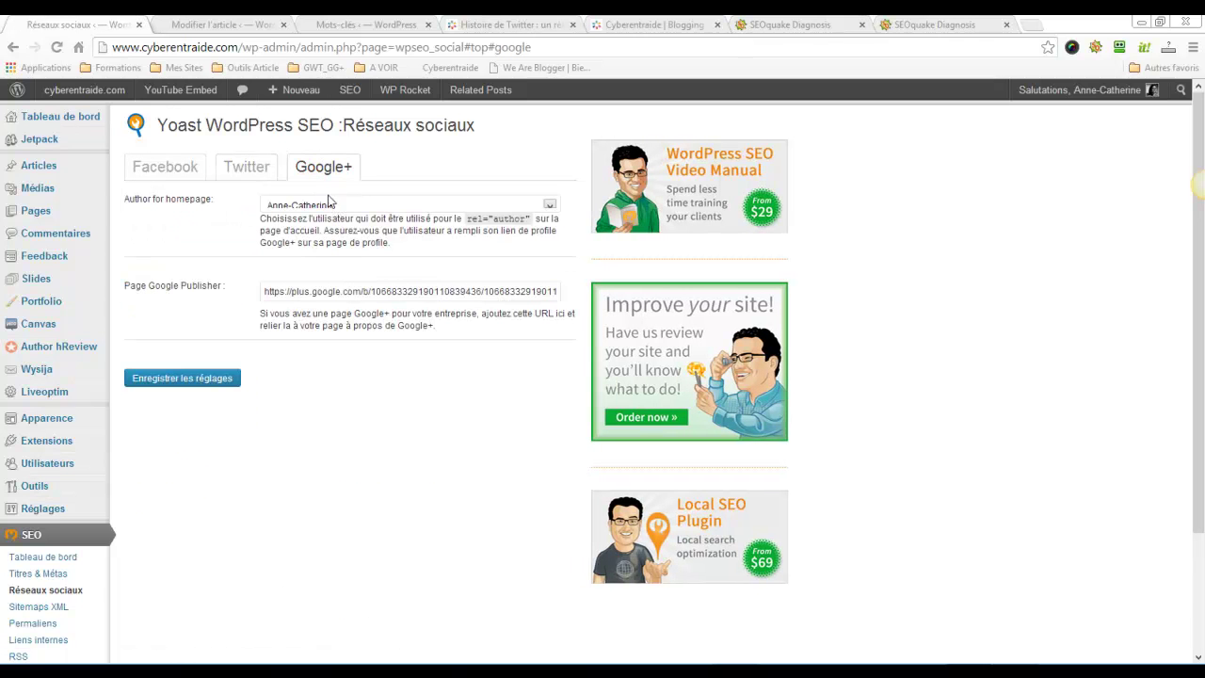
left_click(404, 291)
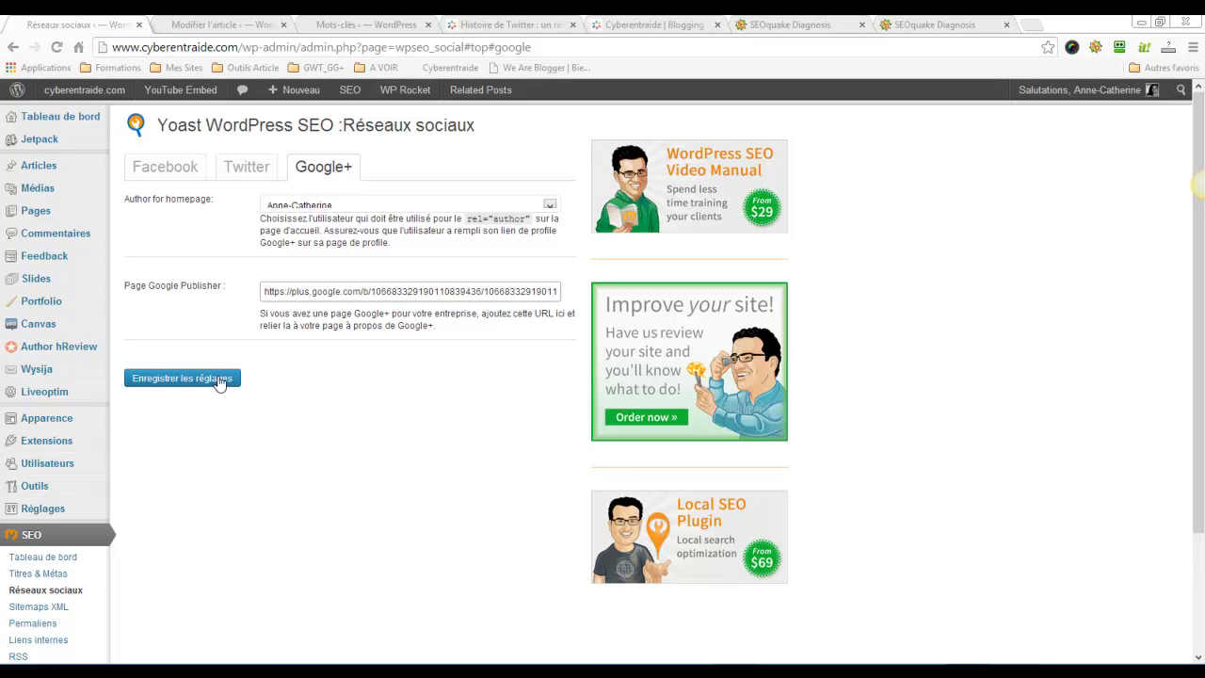
left_click(193, 170)
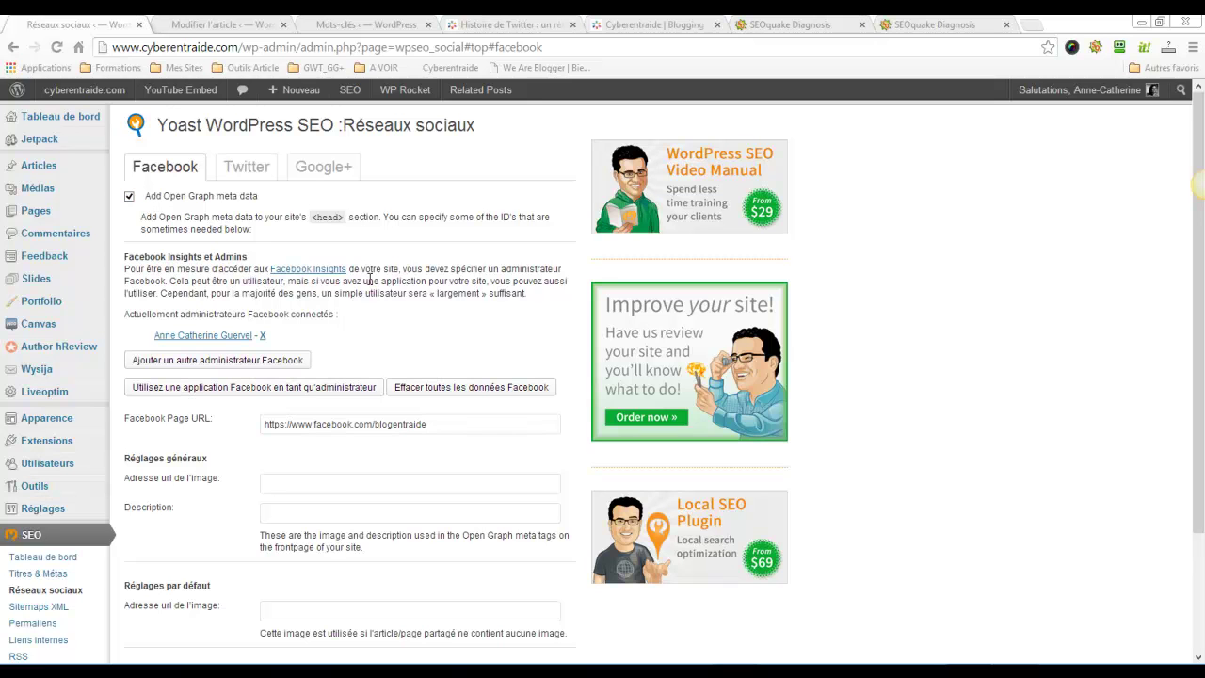
left_click_drag(473, 424, 234, 417)
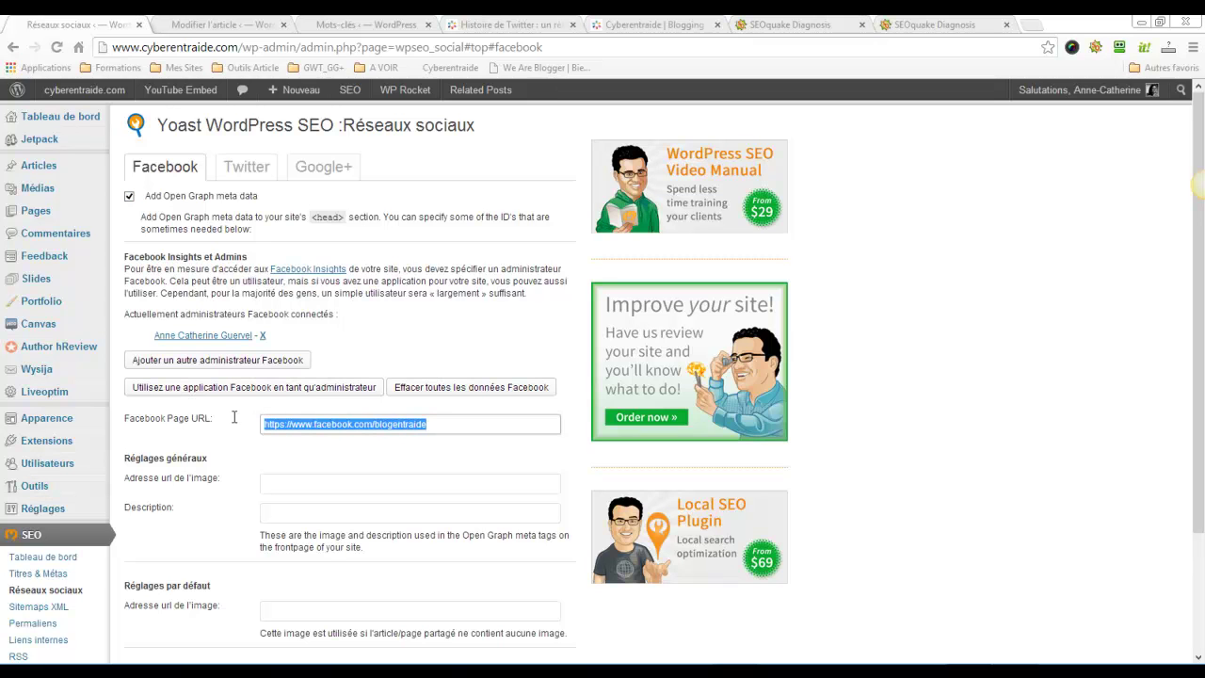
Show the Twitter username, select the site author as the Google+ author for the homepage, and save the social settings.
left_click(246, 172)
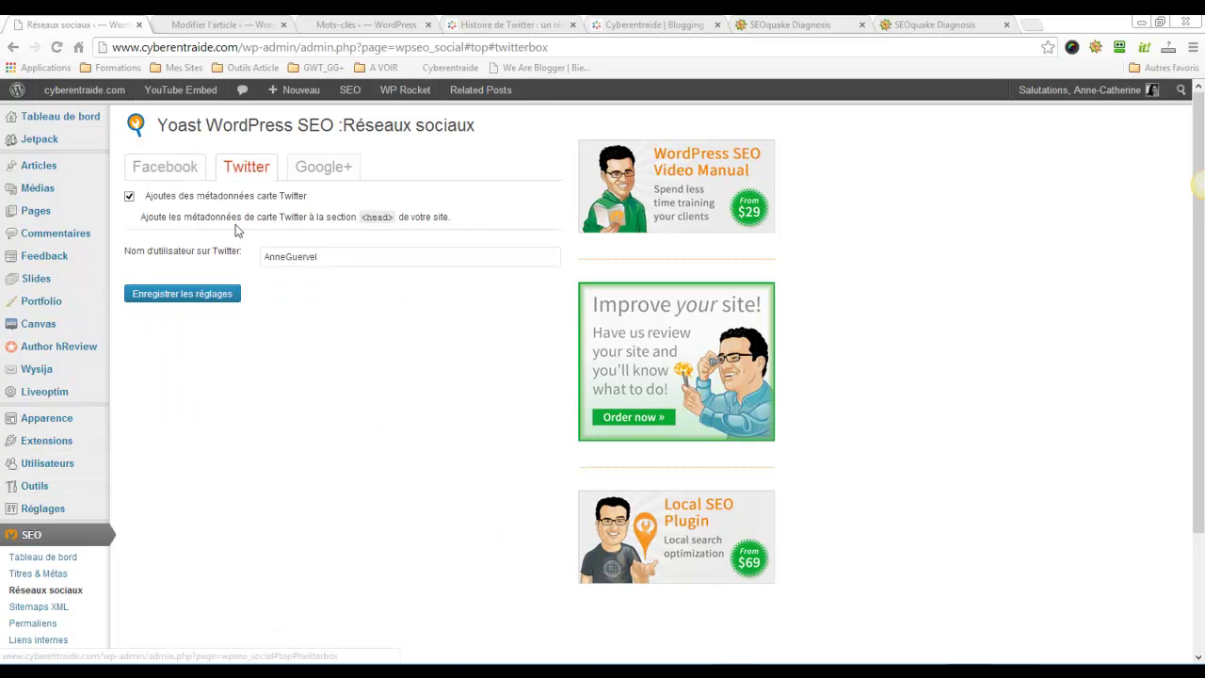
double_click(367, 258)
left_click(300, 173)
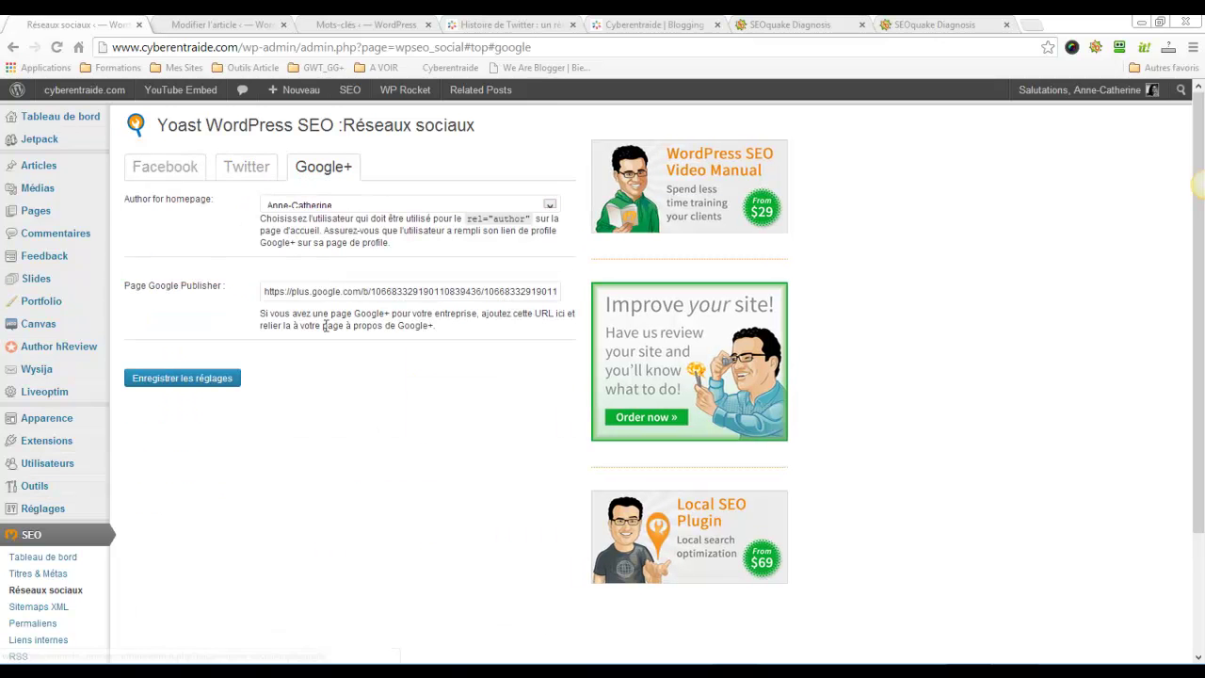
left_click(550, 206)
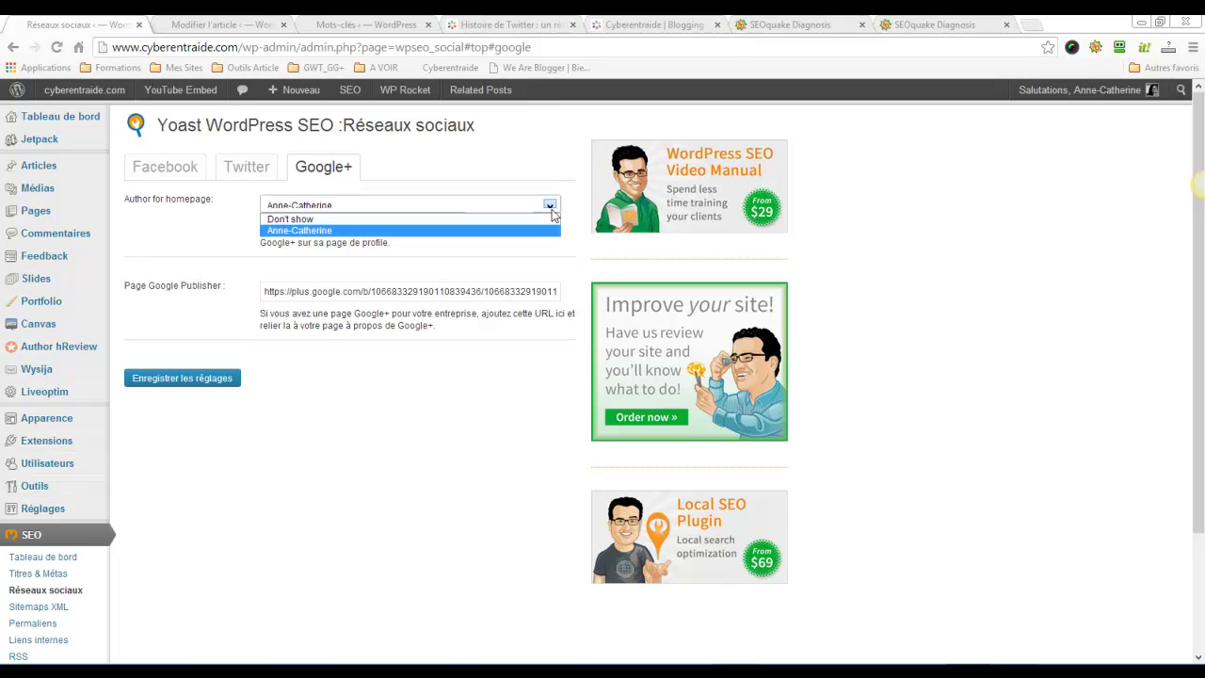
left_click(468, 231)
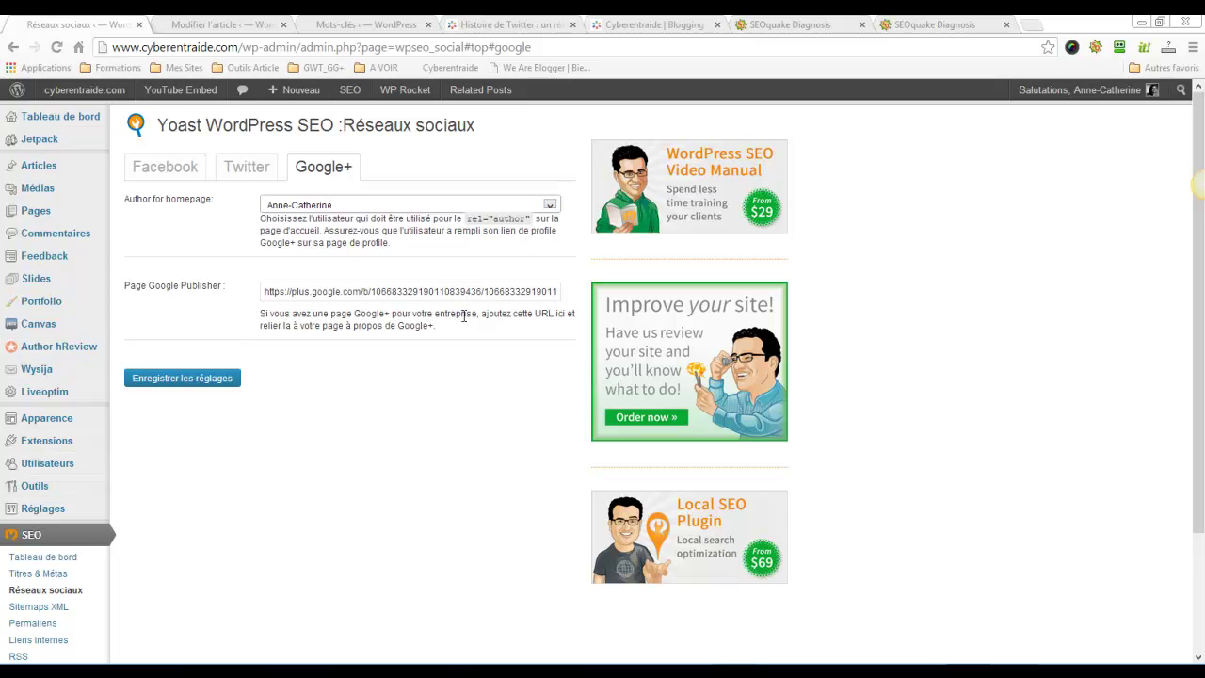
left_click(193, 381)
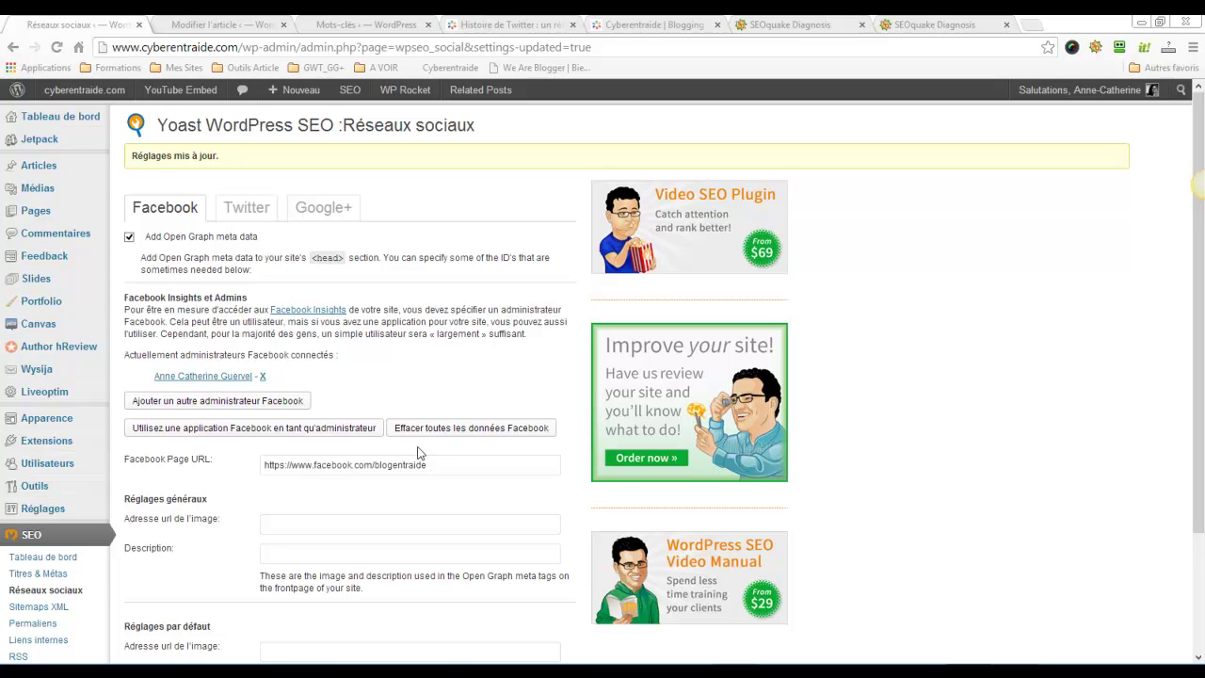
Return to Titres & Métas and show the title and meta description templates for Articles and Pages.
left_click(37, 573)
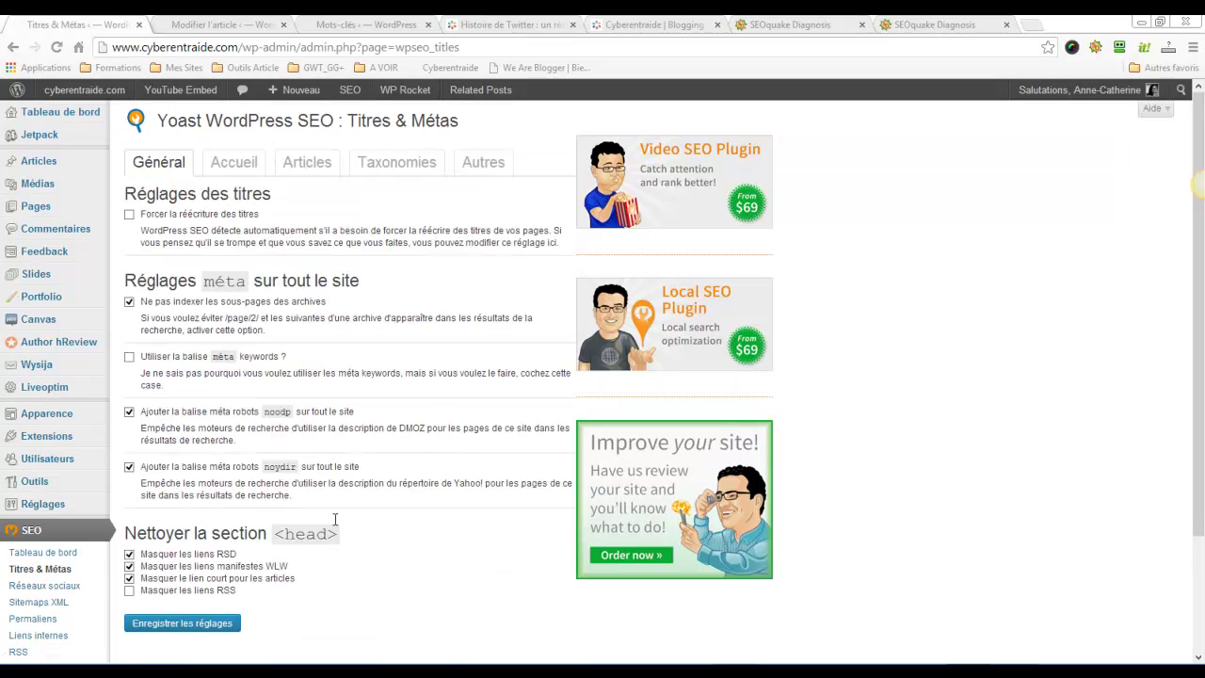
left_click(306, 167)
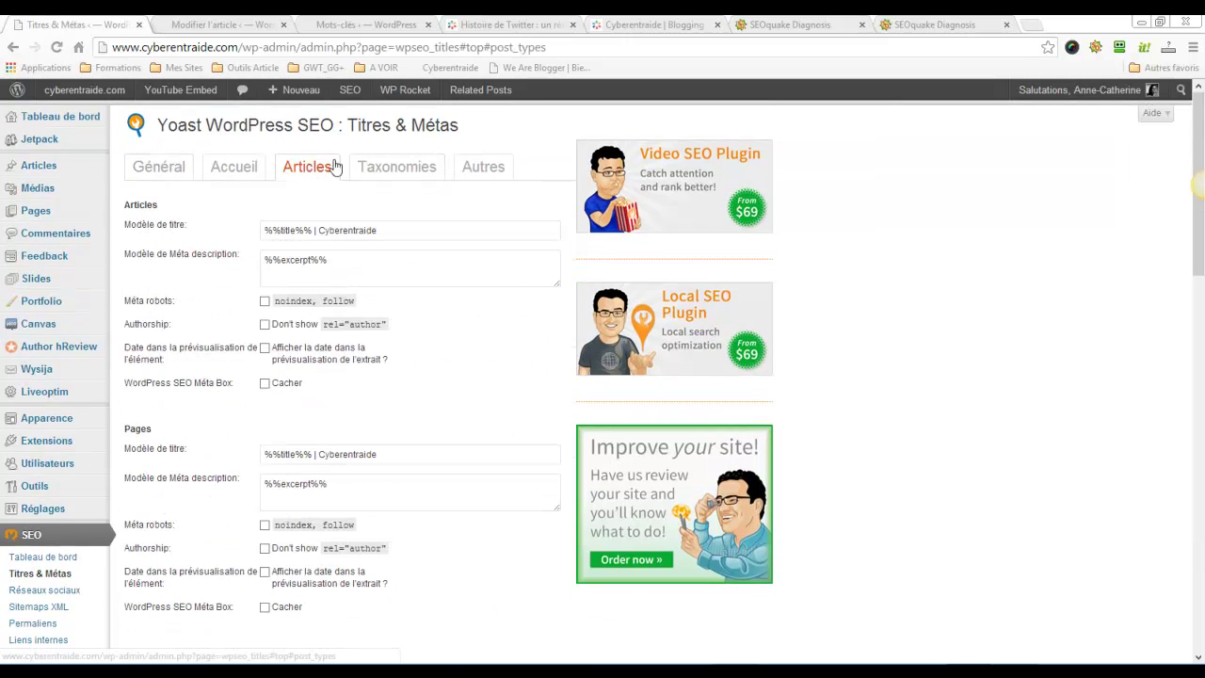